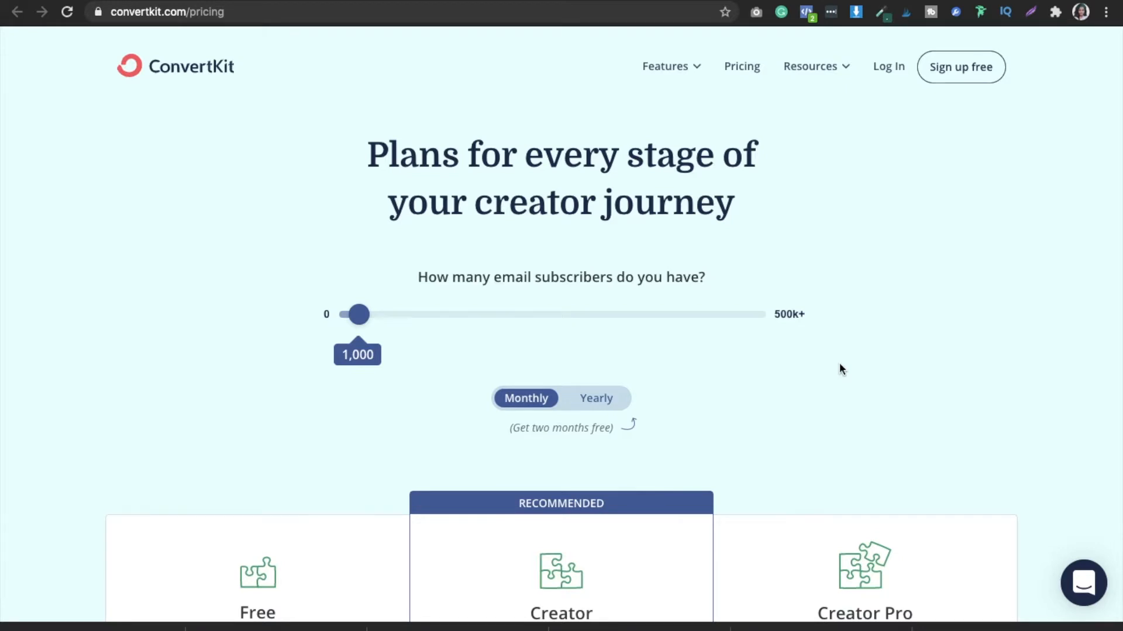
- Review the ConvertKit pricing page's Free, Creator and Creator Pro plans and their included features with monthly billing
{"action": "scroll", "coordinate": [840, 368], "scroll_direction": "down", "scroll_amount": 4}
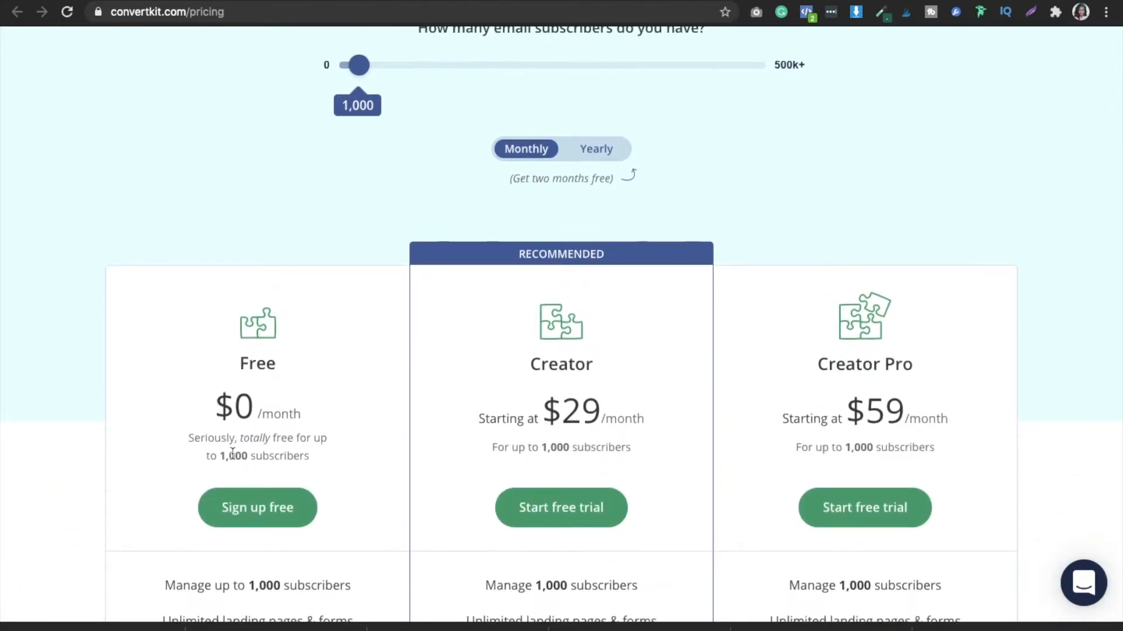
{"action": "scroll", "coordinate": [142, 496], "scroll_direction": "down", "scroll_amount": 2}
{"action": "scroll", "coordinate": [145, 501], "scroll_direction": "down", "scroll_amount": 3}
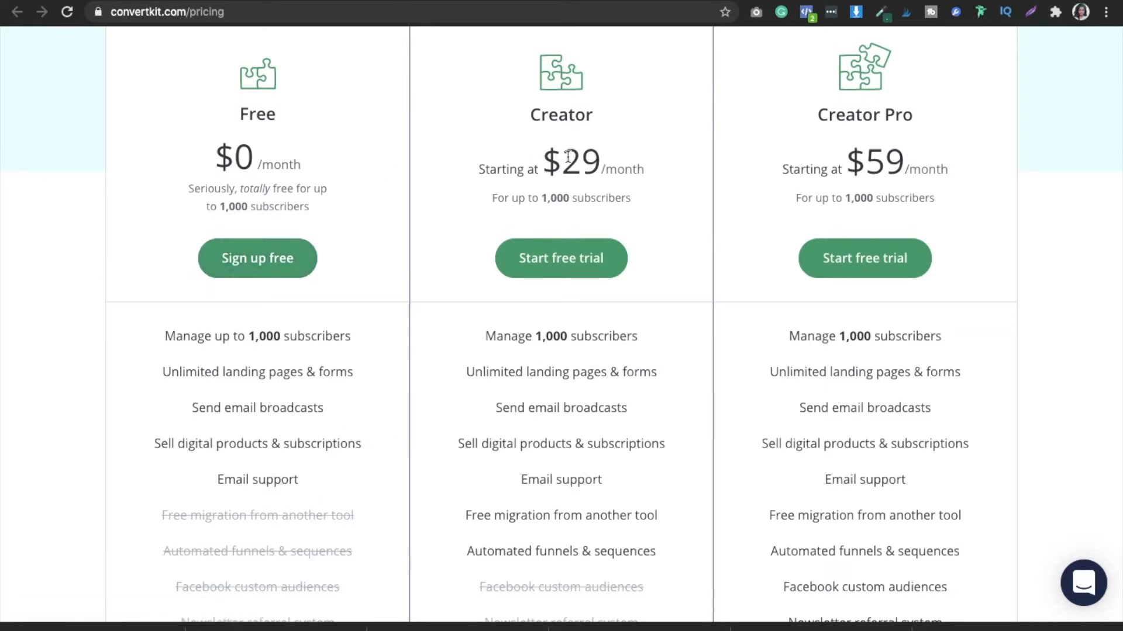
- Compare the plan prices under yearly and monthly billing, leaving the pricing set to Yearly
{"action": "scroll", "coordinate": [1113, 206], "scroll_direction": "up", "scroll_amount": 2}
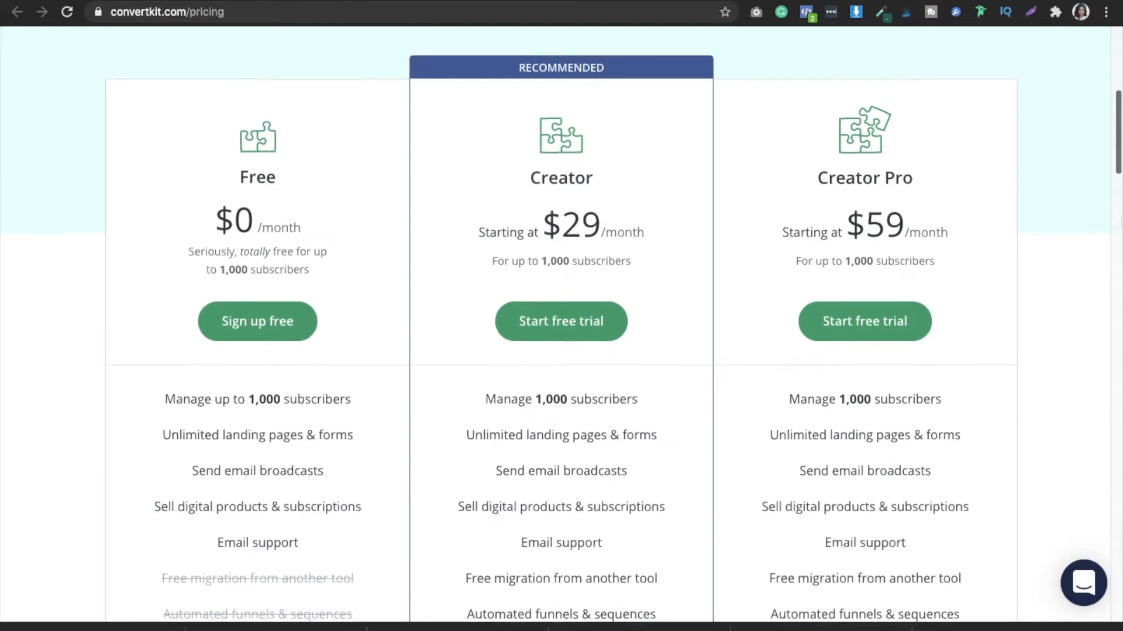
{"action": "scroll", "coordinate": [1111, 219], "scroll_direction": "up", "scroll_amount": 4}
{"action": "left_click", "coordinate": [597, 87]}
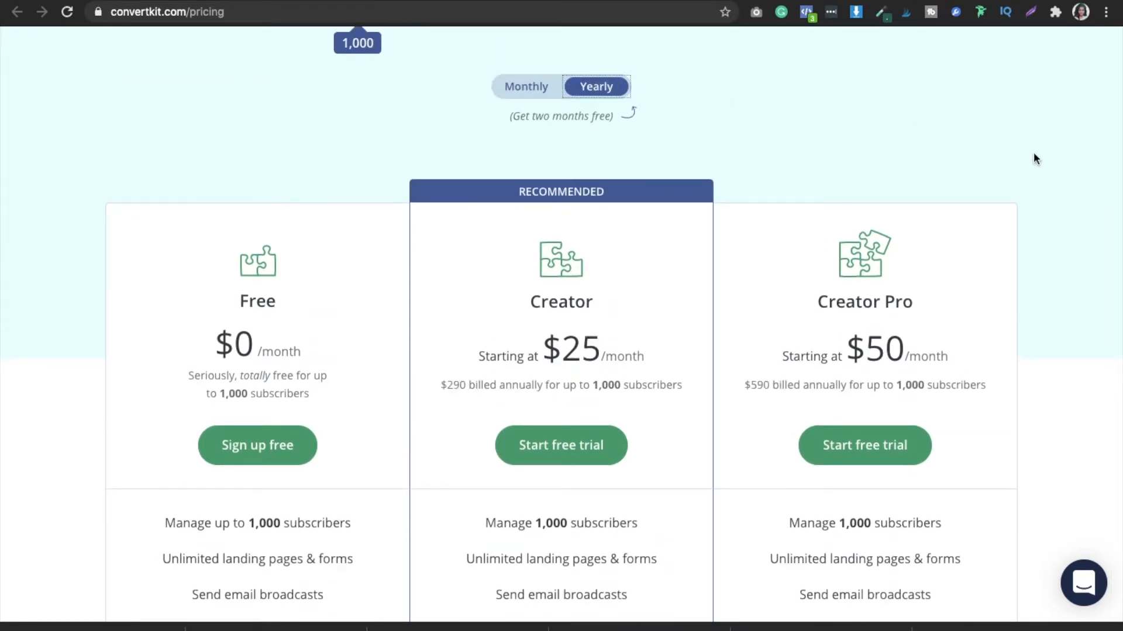
{"action": "key", "text": "Down"}
{"action": "key", "text": "Down"}
{"action": "key", "text": "Down"}
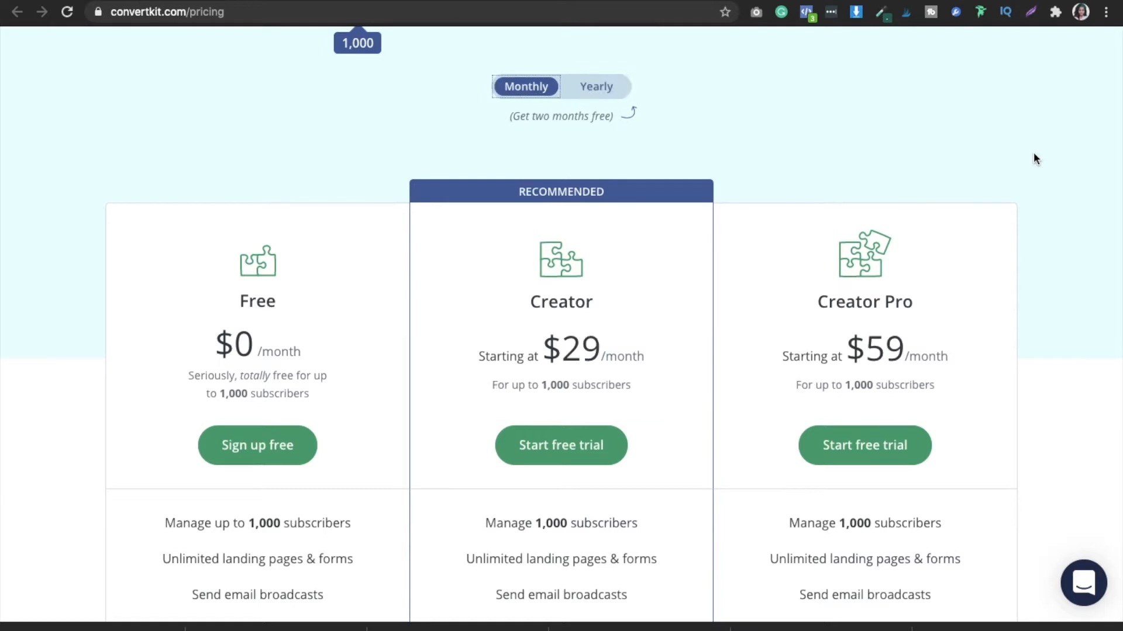
{"action": "left_click", "coordinate": [597, 100]}
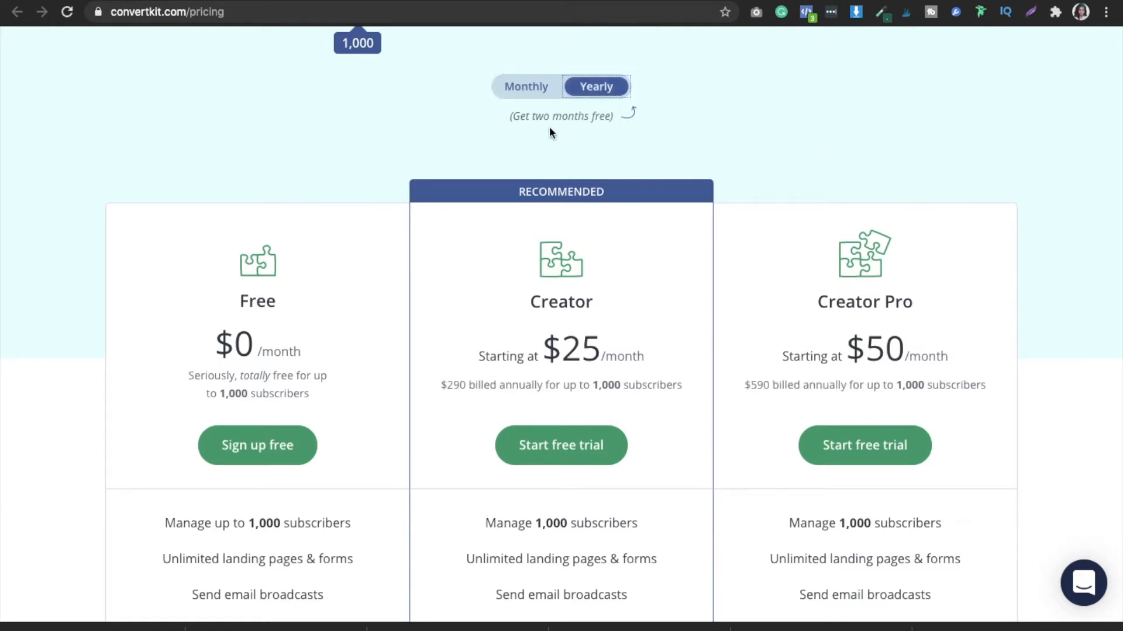
- Examine the rest of the plans' feature lists and the page content below the full feature comparison
{"action": "scroll", "coordinate": [1115, 321], "scroll_direction": "down", "scroll_amount": 3}
{"action": "scroll", "coordinate": [1115, 321], "scroll_direction": "down", "scroll_amount": 12}
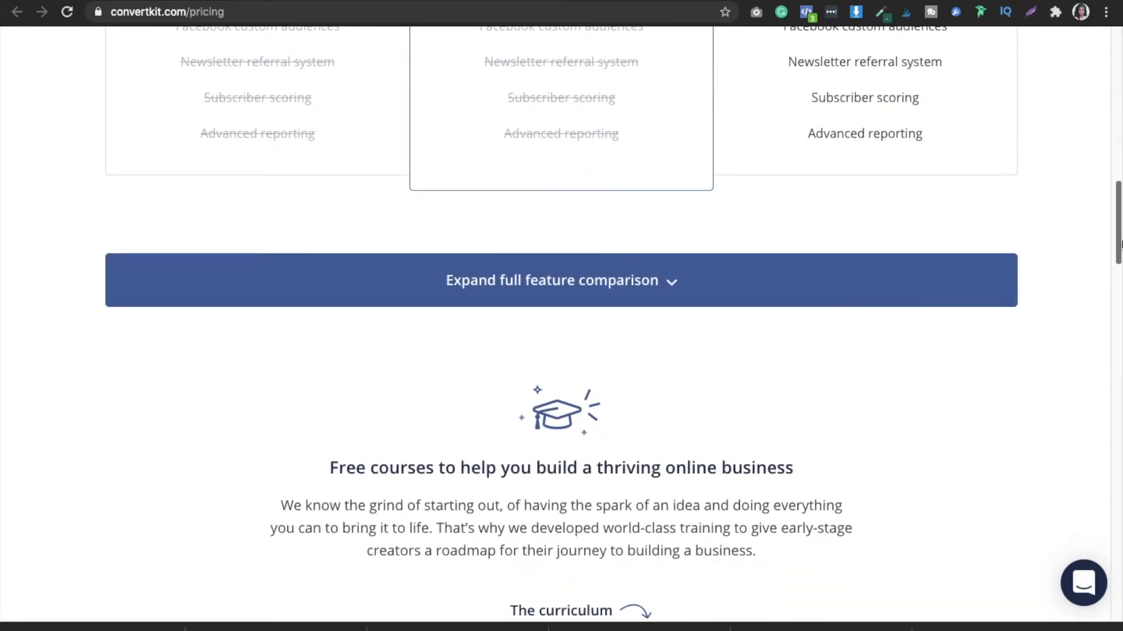
{"action": "scroll", "coordinate": [1117, 238], "scroll_direction": "down", "scroll_amount": 3}
{"action": "left_click_drag", "start_coordinate": [1116, 238], "coordinate": [1113, 13]}
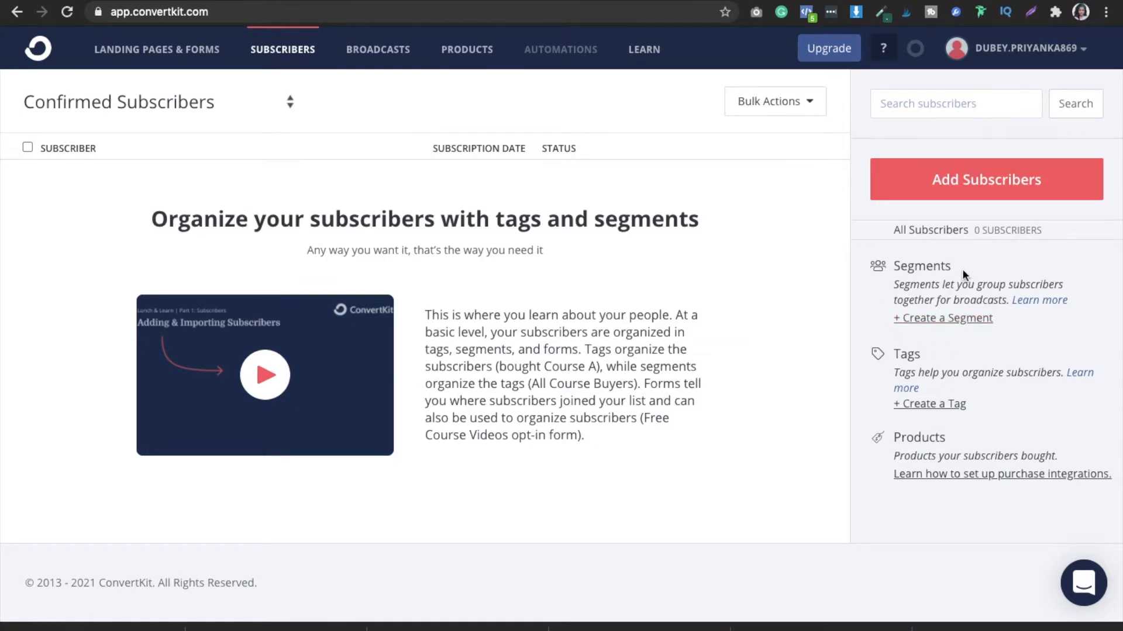
- Look over the options for creating a subscriber segment and leave without saving one
{"action": "left_click", "coordinate": [927, 319]}
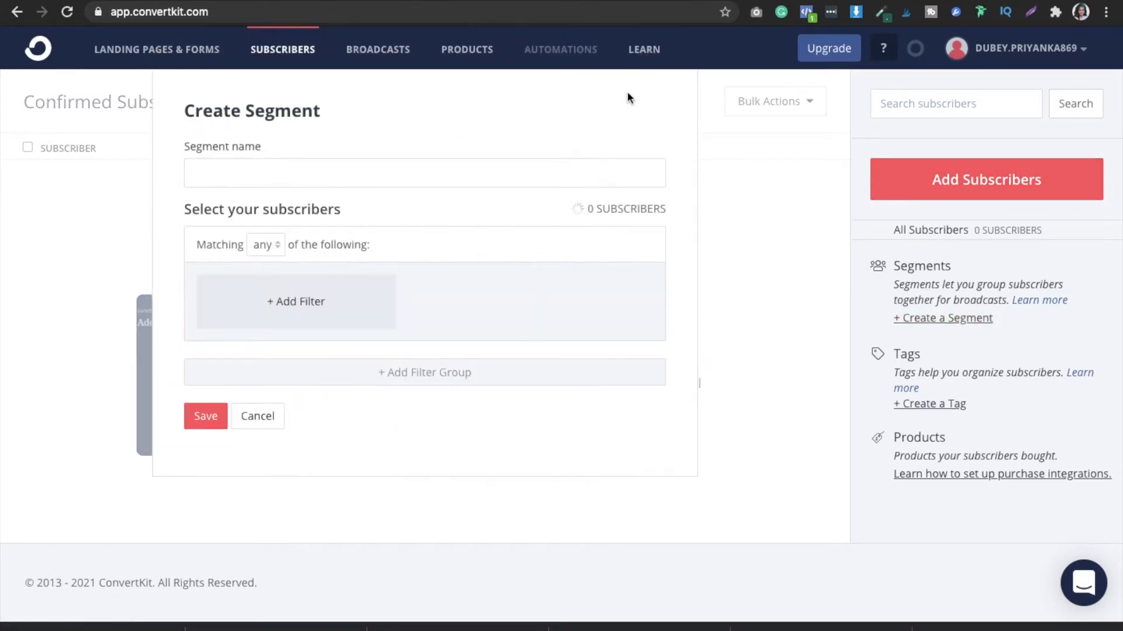
{"action": "left_click", "coordinate": [261, 418]}
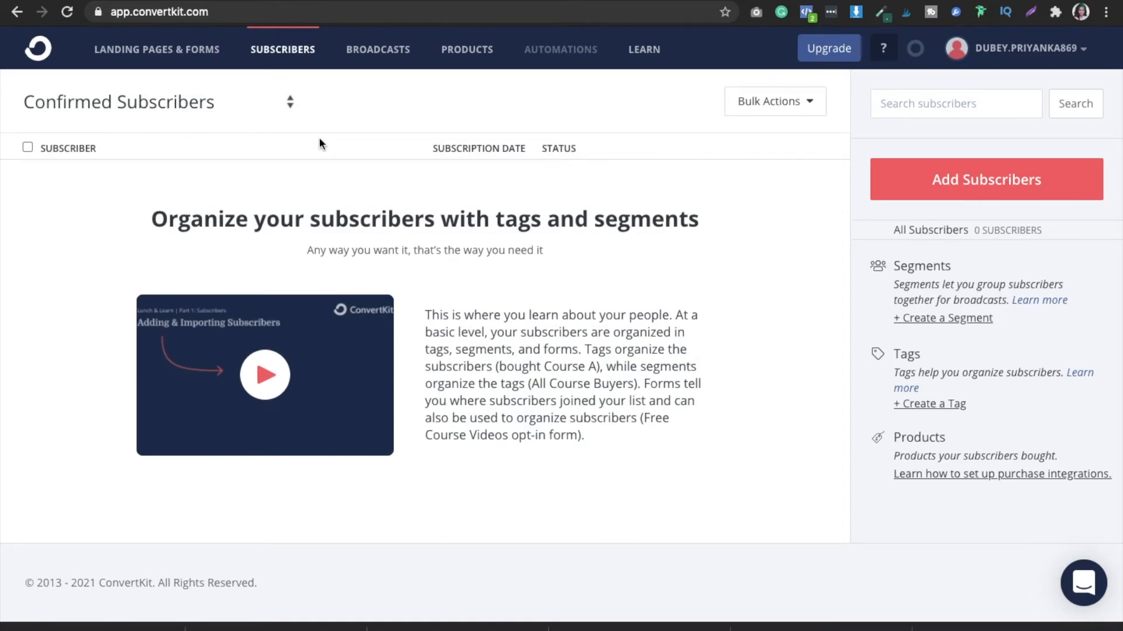
- Open the landing pages and forms overview and examine its signup chart, date range and existing forms
{"action": "left_click", "coordinate": [165, 53]}
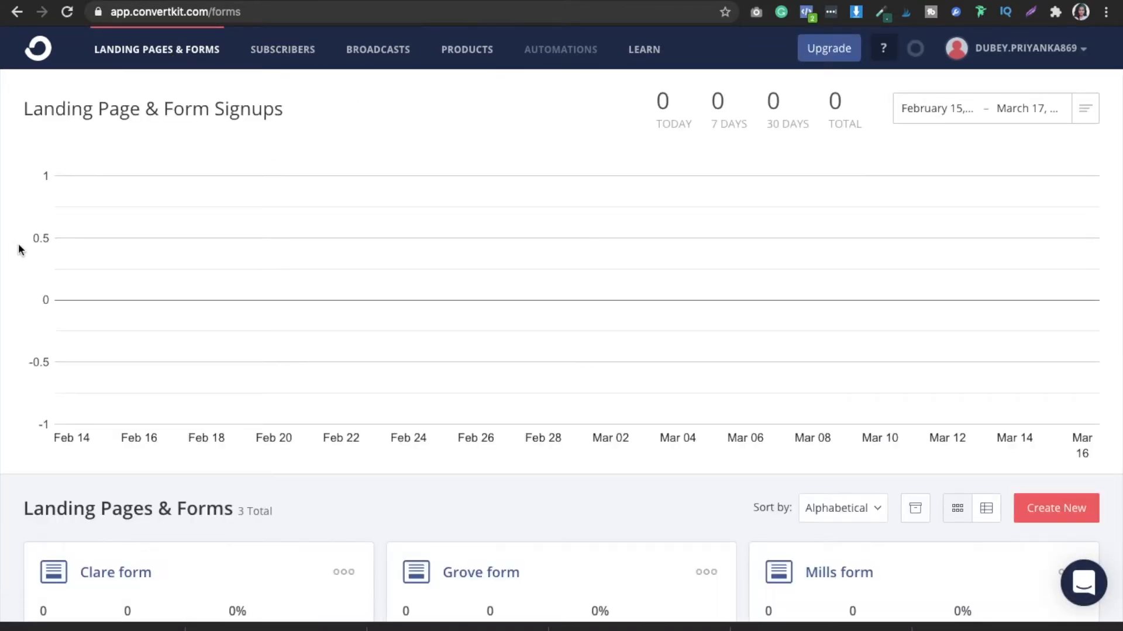
{"action": "scroll", "coordinate": [16, 245], "scroll_direction": "down", "scroll_amount": 4}
{"action": "scroll", "coordinate": [14, 246], "scroll_direction": "up", "scroll_amount": 4}
{"action": "left_click", "coordinate": [954, 115]}
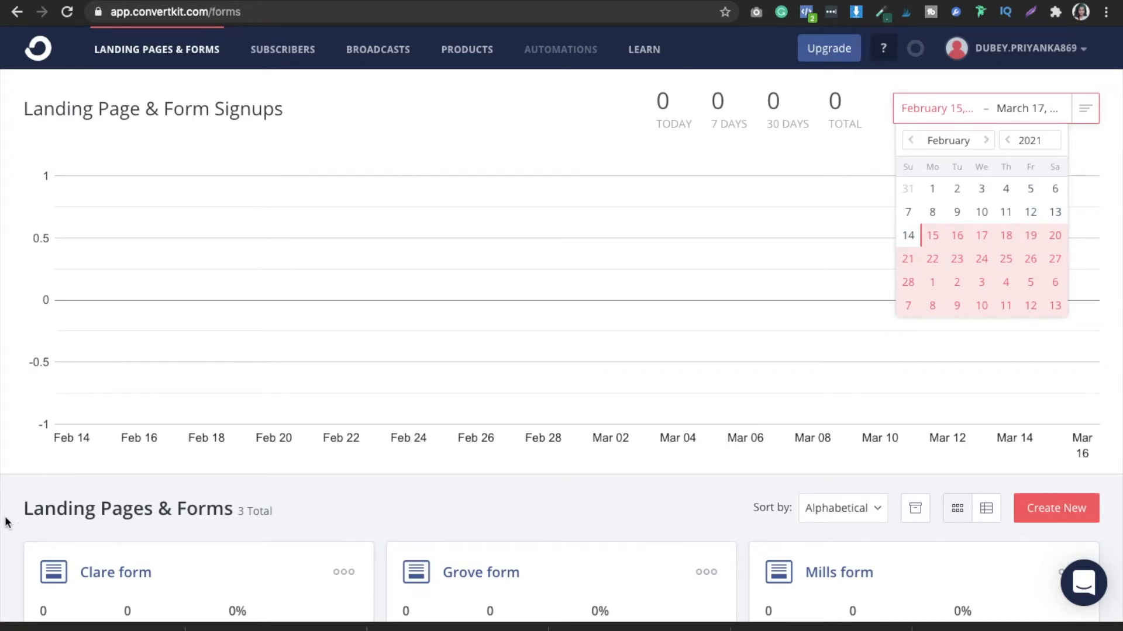
{"action": "scroll", "coordinate": [6, 520], "scroll_direction": "down", "scroll_amount": 4}
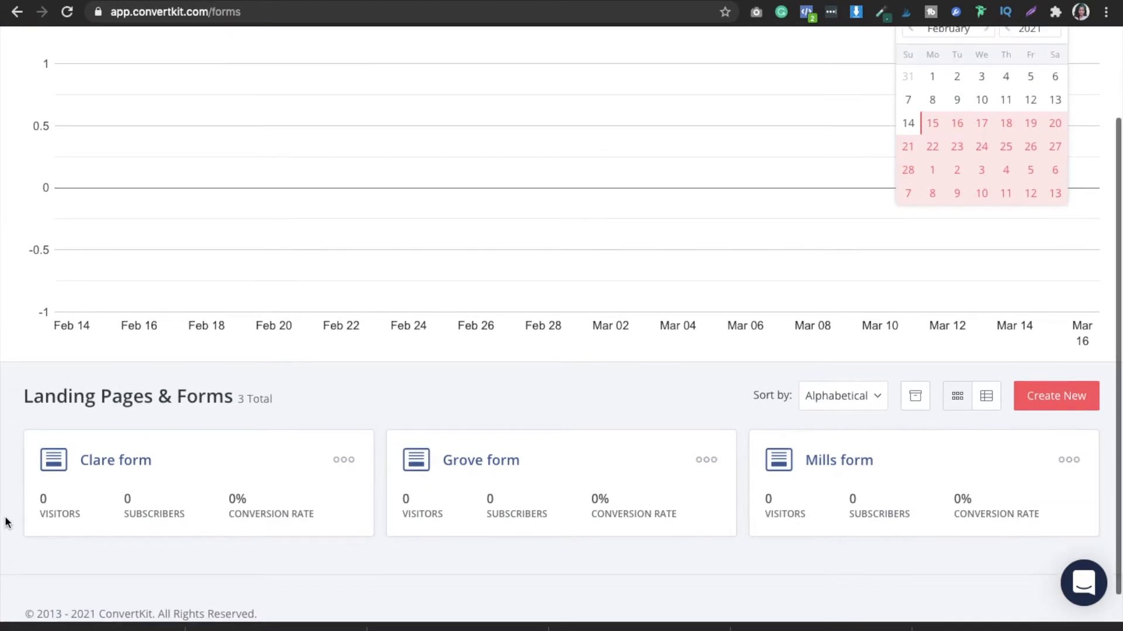
{"action": "scroll", "coordinate": [6, 522], "scroll_direction": "up", "scroll_amount": 4}
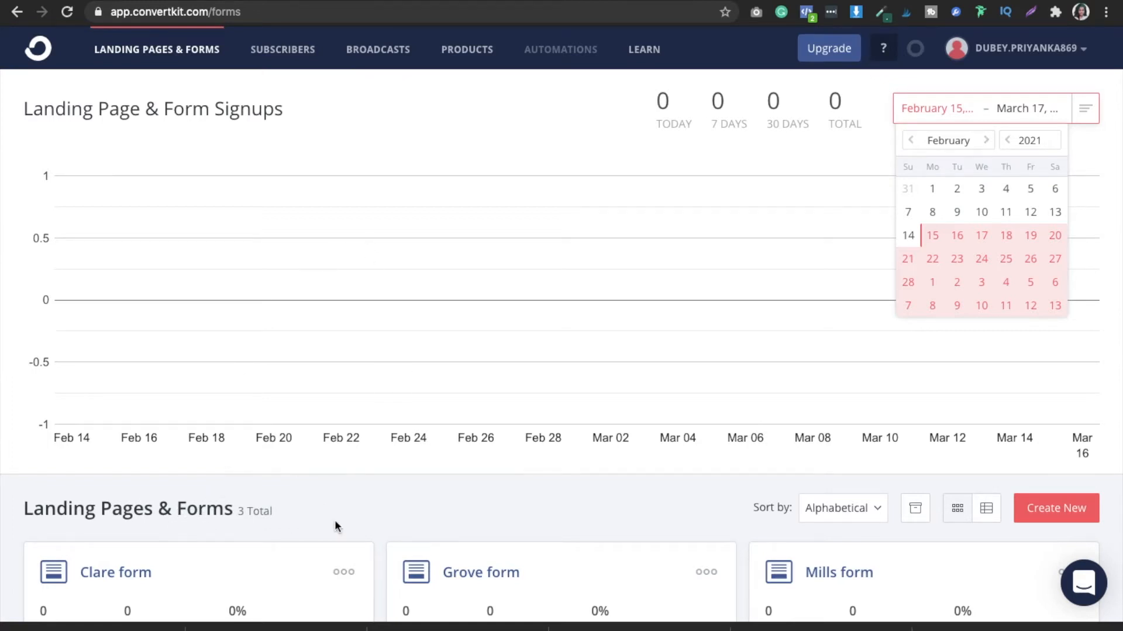
{"action": "scroll", "coordinate": [336, 526], "scroll_direction": "down", "scroll_amount": 3}
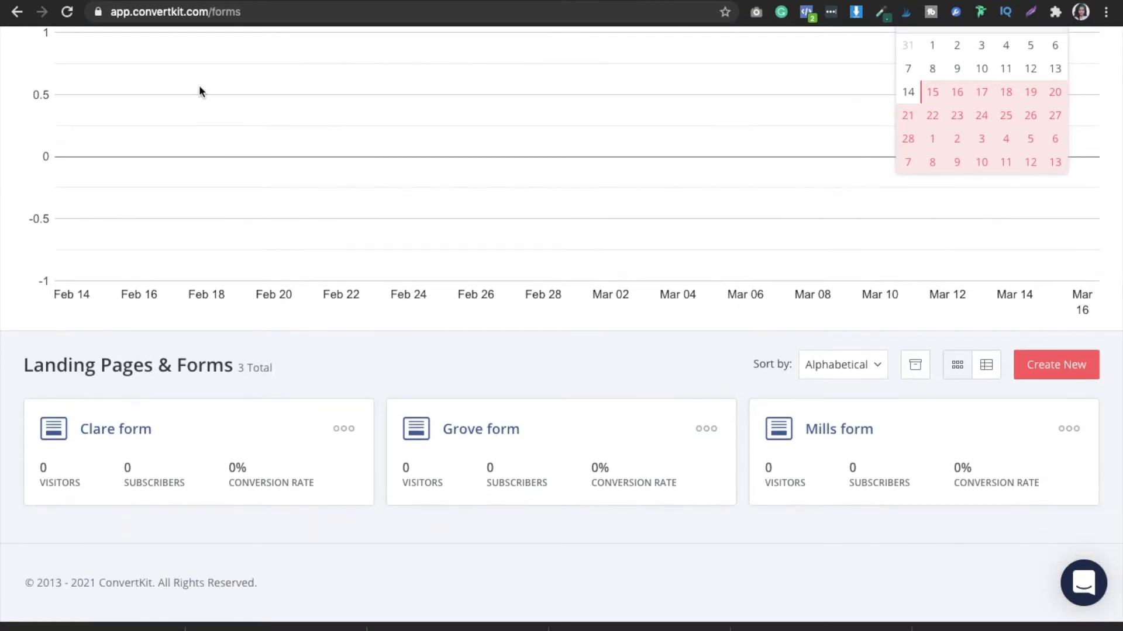
{"action": "scroll", "coordinate": [177, 124], "scroll_direction": "up", "scroll_amount": 1}
{"action": "scroll", "coordinate": [178, 125], "scroll_direction": "up", "scroll_amount": 3}
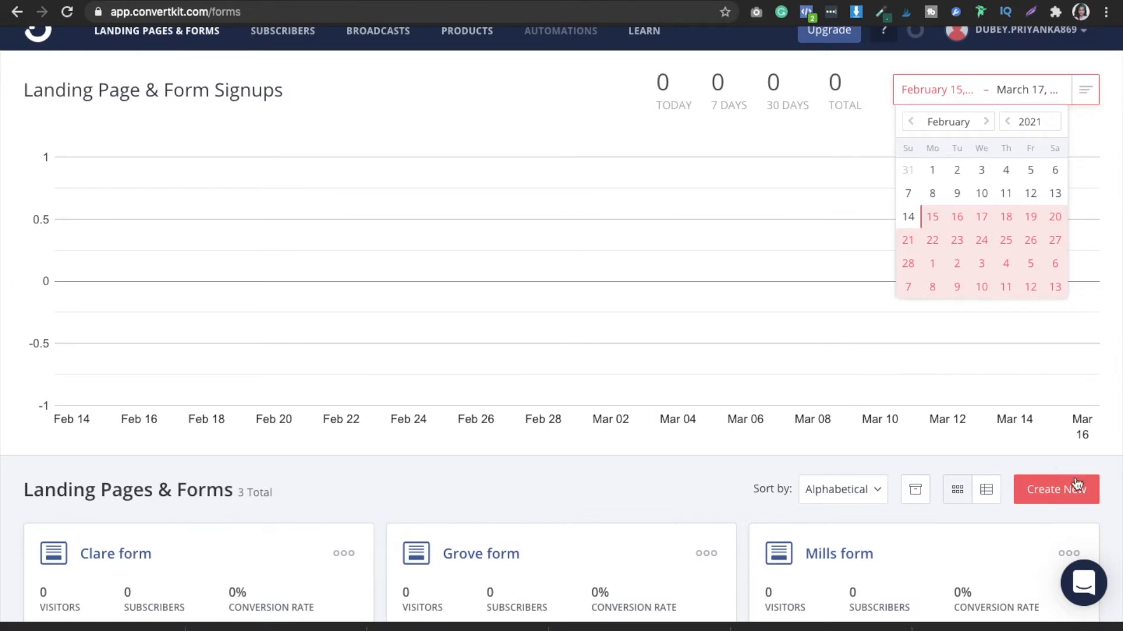
- Create a new form in the Modal display format using the Mills template
{"action": "left_click", "coordinate": [1051, 501]}
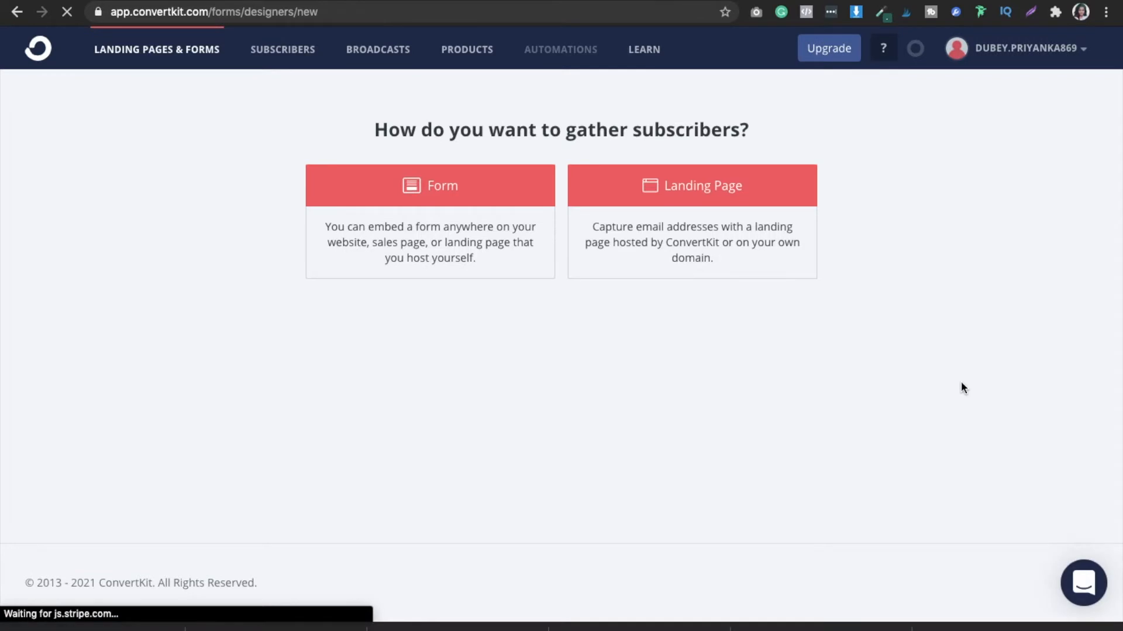
{"action": "left_click", "coordinate": [471, 199]}
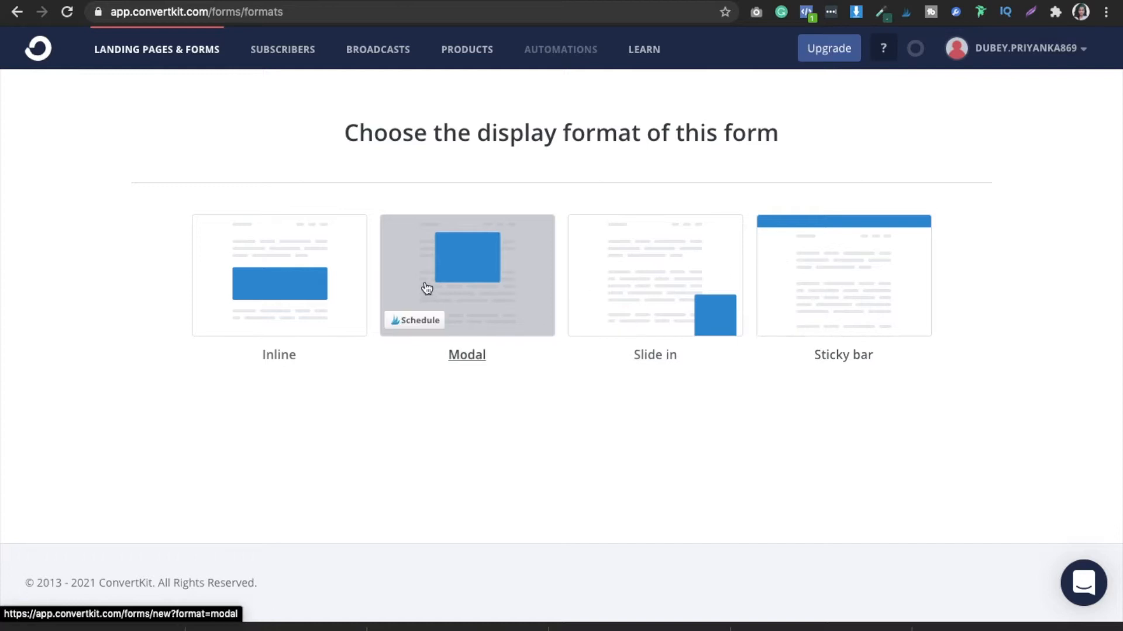
{"action": "left_click", "coordinate": [477, 276]}
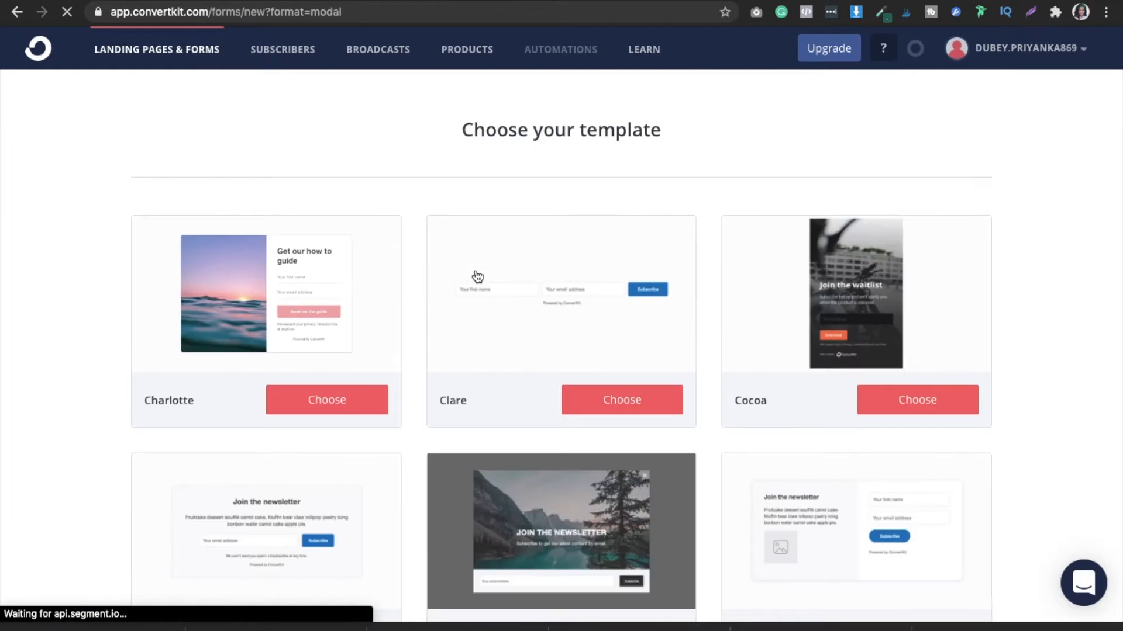
{"action": "scroll", "coordinate": [42, 293], "scroll_direction": "down", "scroll_amount": 3}
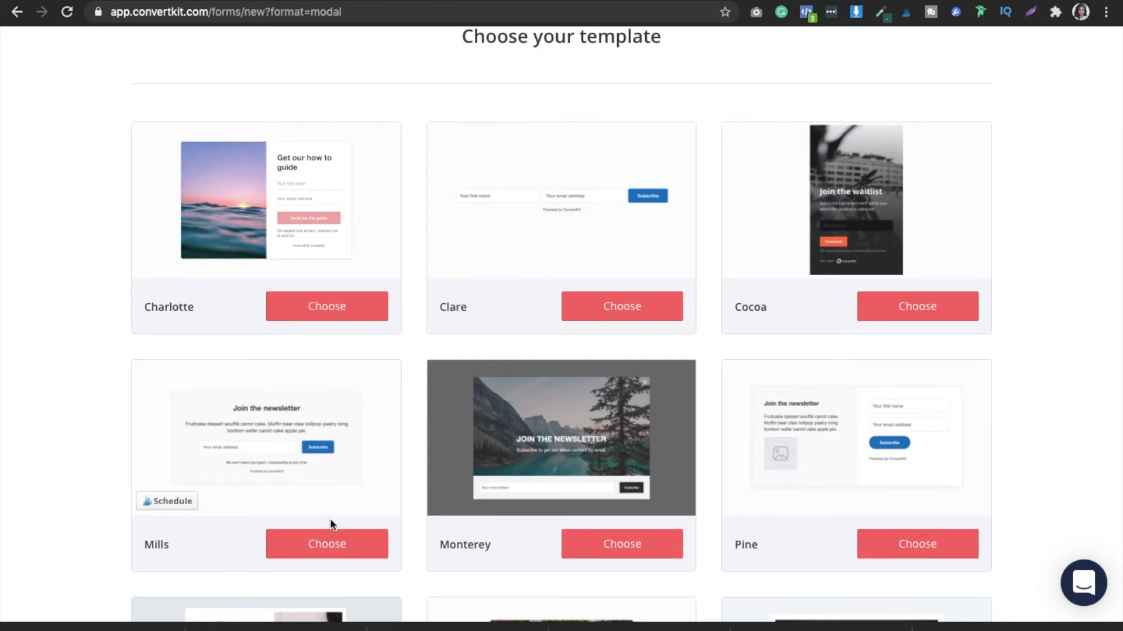
{"action": "left_click", "coordinate": [331, 548]}
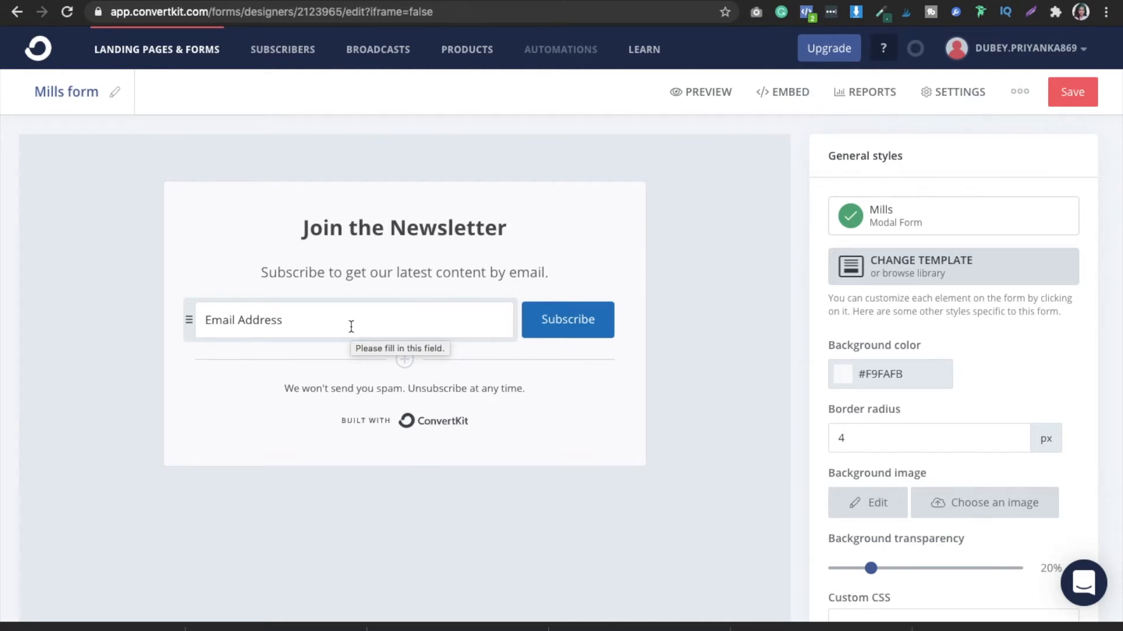
- Inspect the Subscribe button's style settings and its background color choices without changing them
{"action": "left_click", "coordinate": [605, 325]}
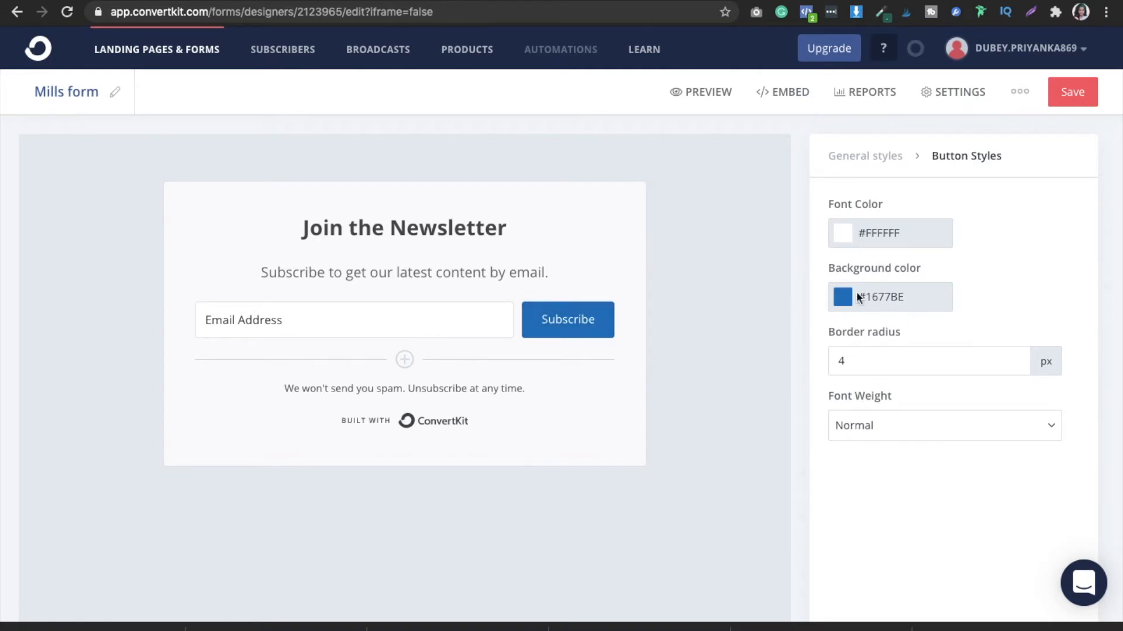
{"action": "left_click", "coordinate": [844, 299]}
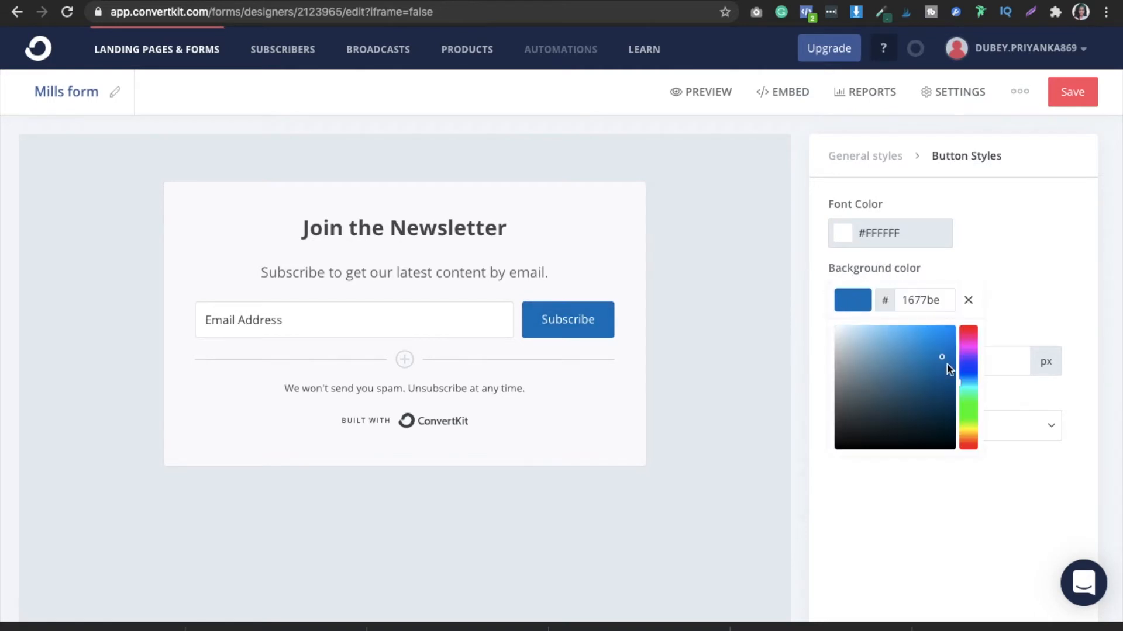
{"action": "left_click", "coordinate": [1066, 280]}
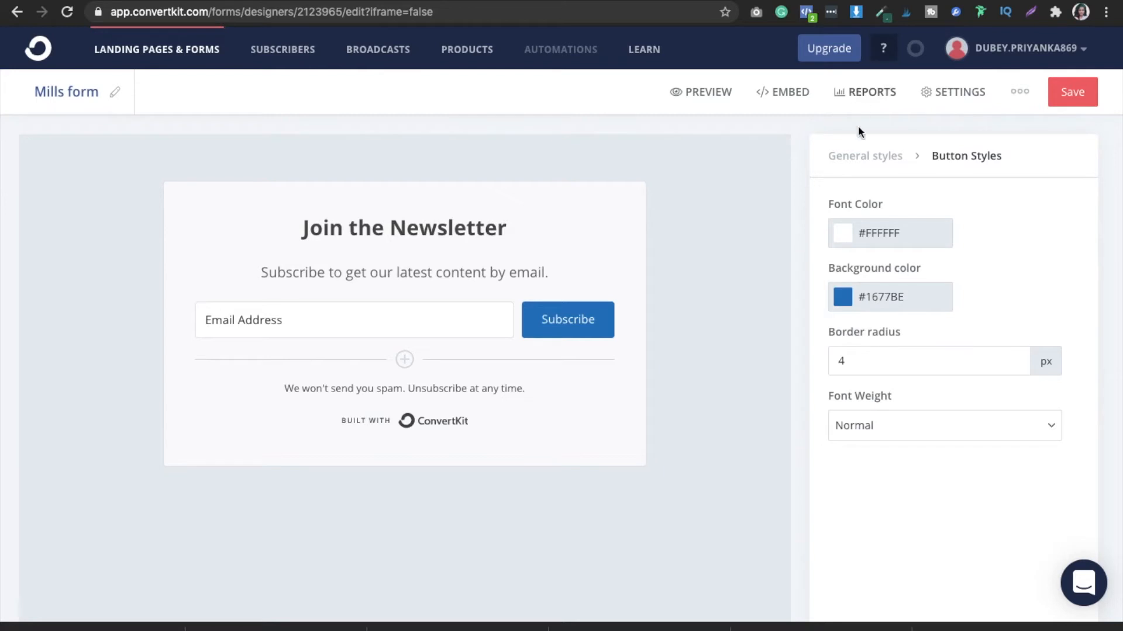
- Examine the form's general styles, including the media sources available for a background image
{"action": "left_click", "coordinate": [859, 155]}
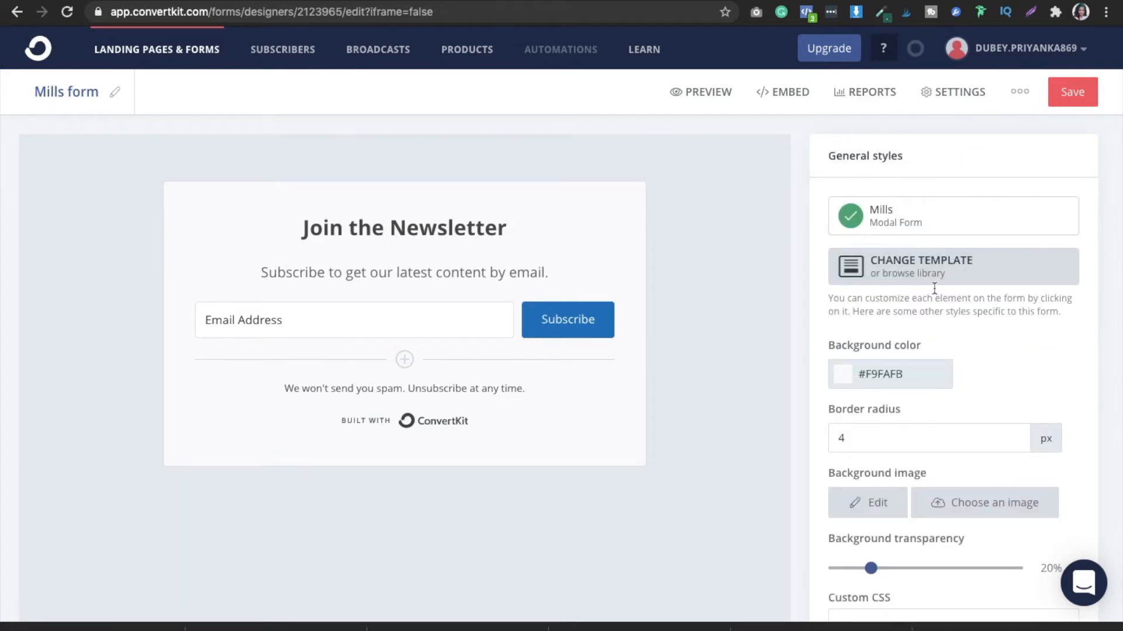
{"action": "scroll", "coordinate": [1008, 366], "scroll_direction": "down", "scroll_amount": 3}
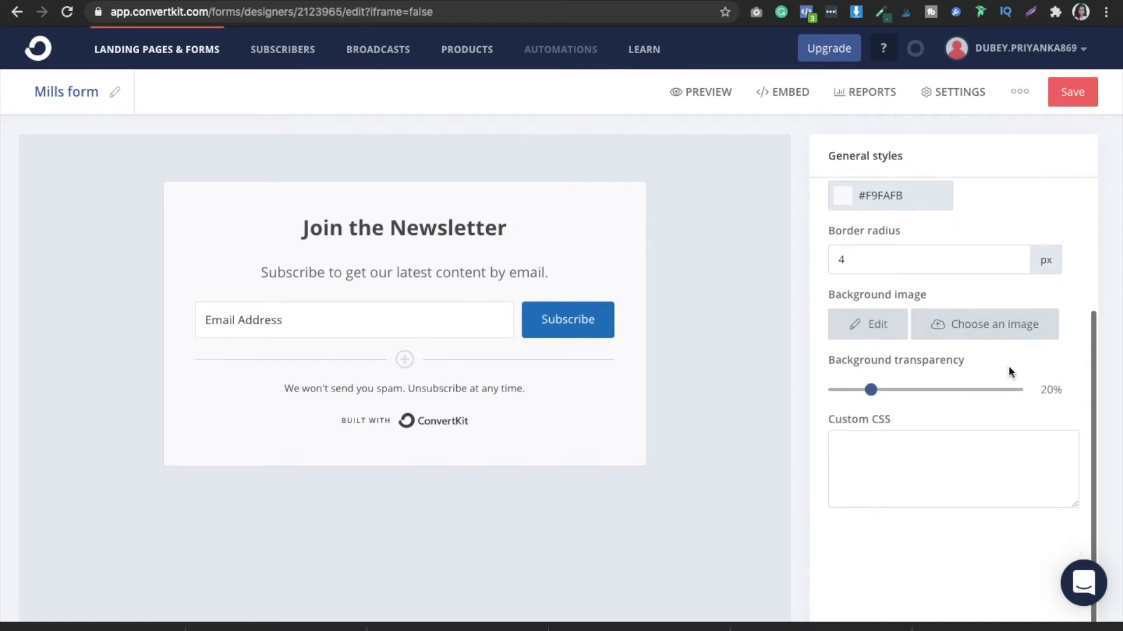
{"action": "left_click", "coordinate": [971, 325]}
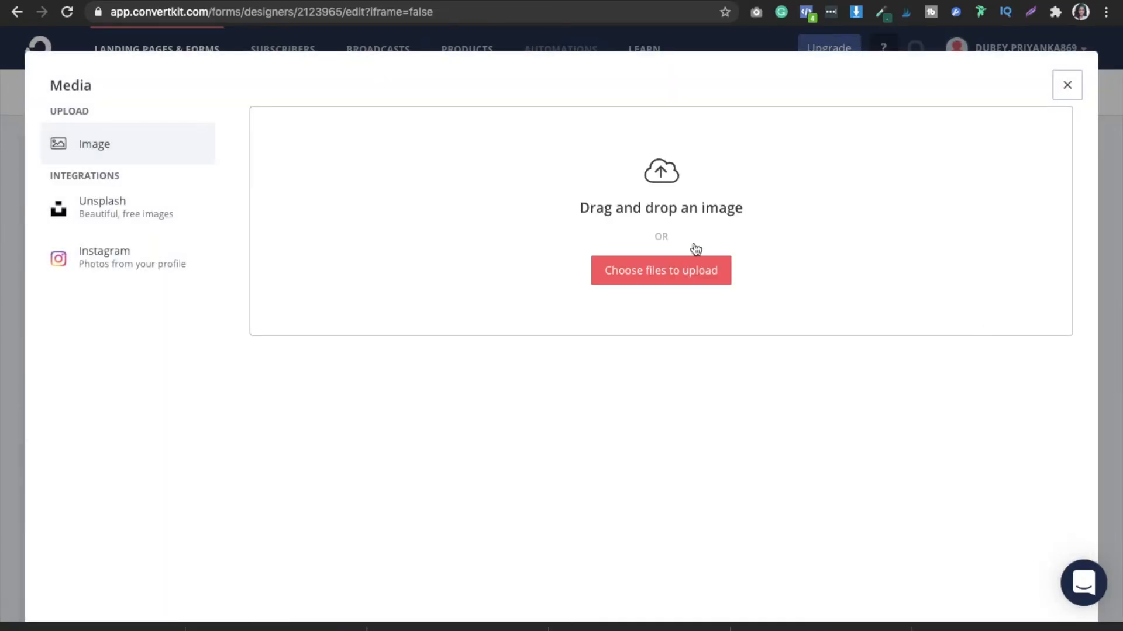
{"action": "left_click", "coordinate": [1067, 86]}
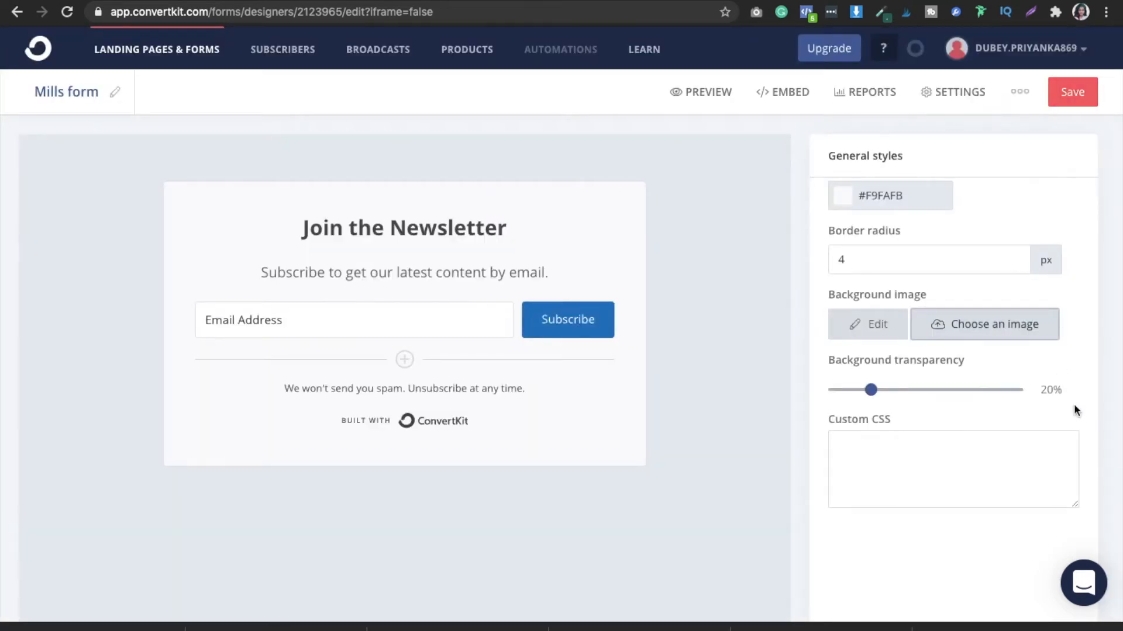
{"action": "scroll", "coordinate": [1076, 404], "scroll_direction": "down", "scroll_amount": 3}
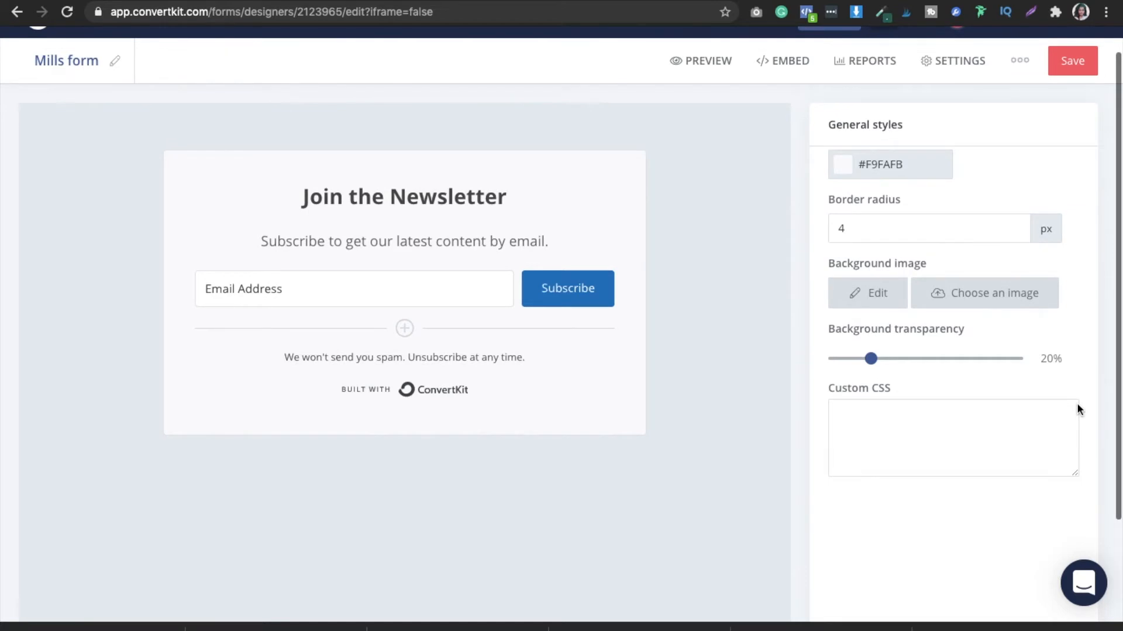
{"action": "scroll", "coordinate": [1075, 403], "scroll_direction": "up", "scroll_amount": 5}
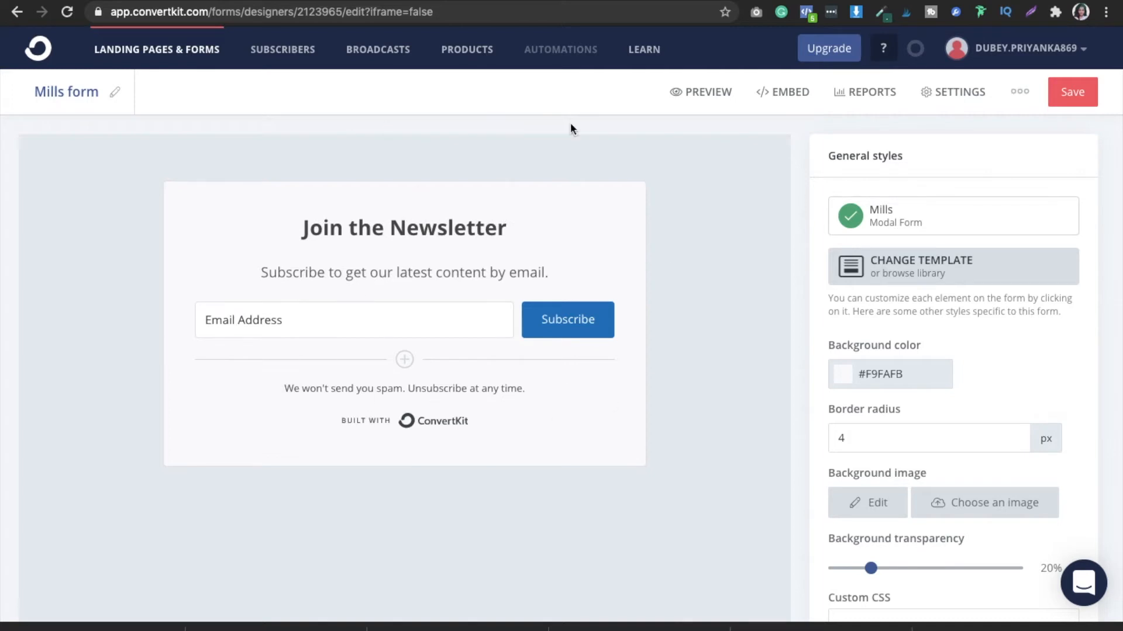
- Examine the form's embed options for JavaScript, WordPress, sharing by link and Unbounce
{"action": "left_click", "coordinate": [779, 93]}
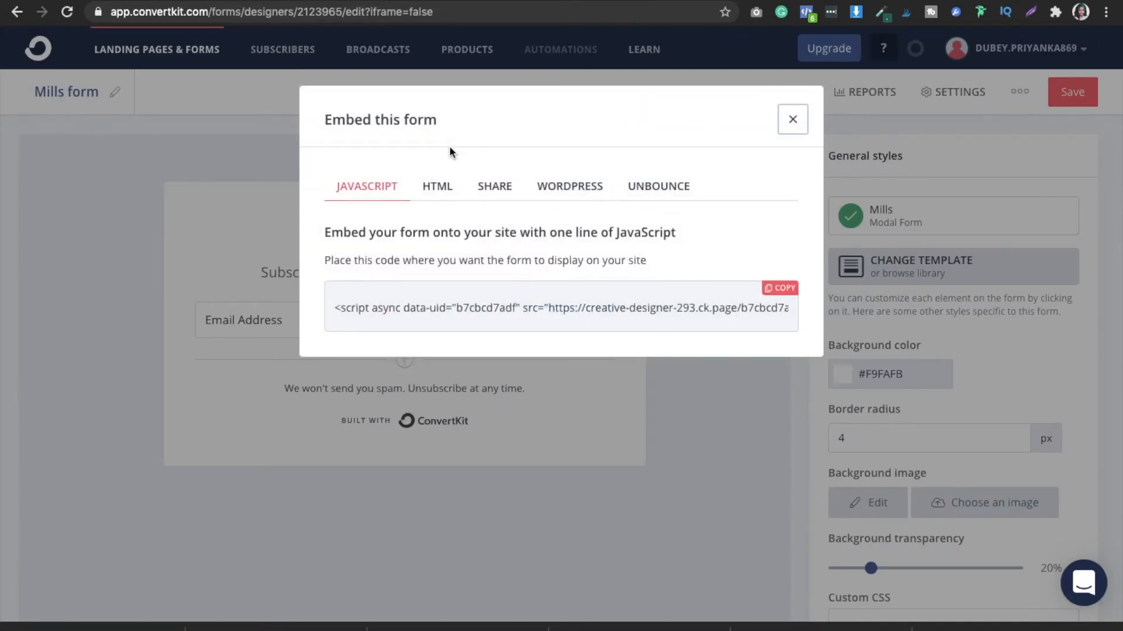
{"action": "left_click", "coordinate": [561, 187]}
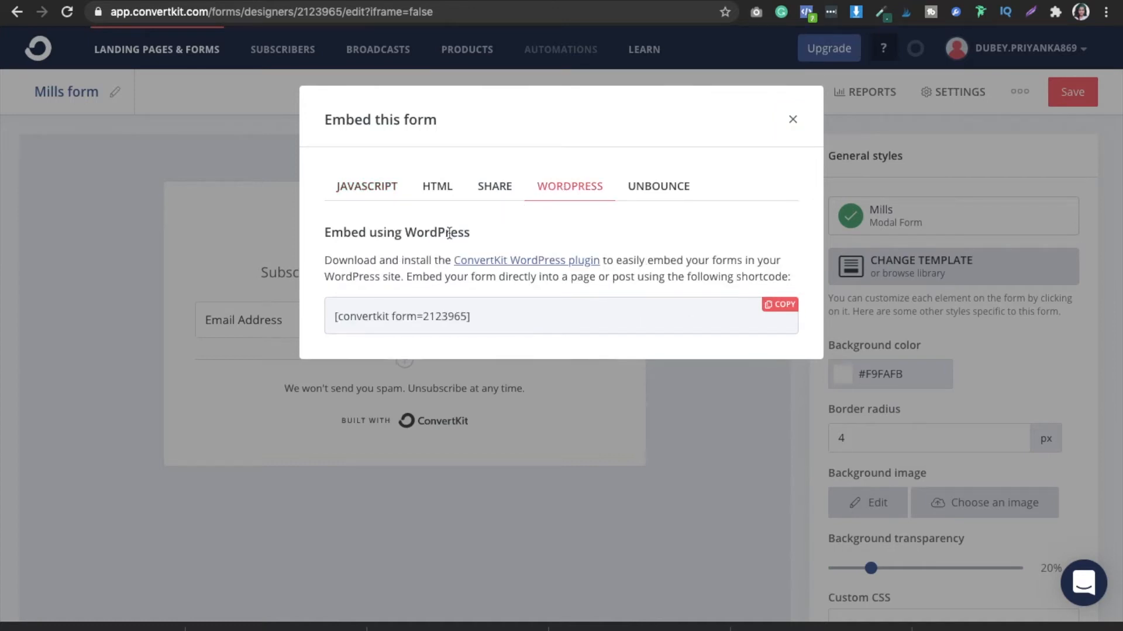
{"action": "left_click_drag", "start_coordinate": [478, 317], "coordinate": [355, 312]}
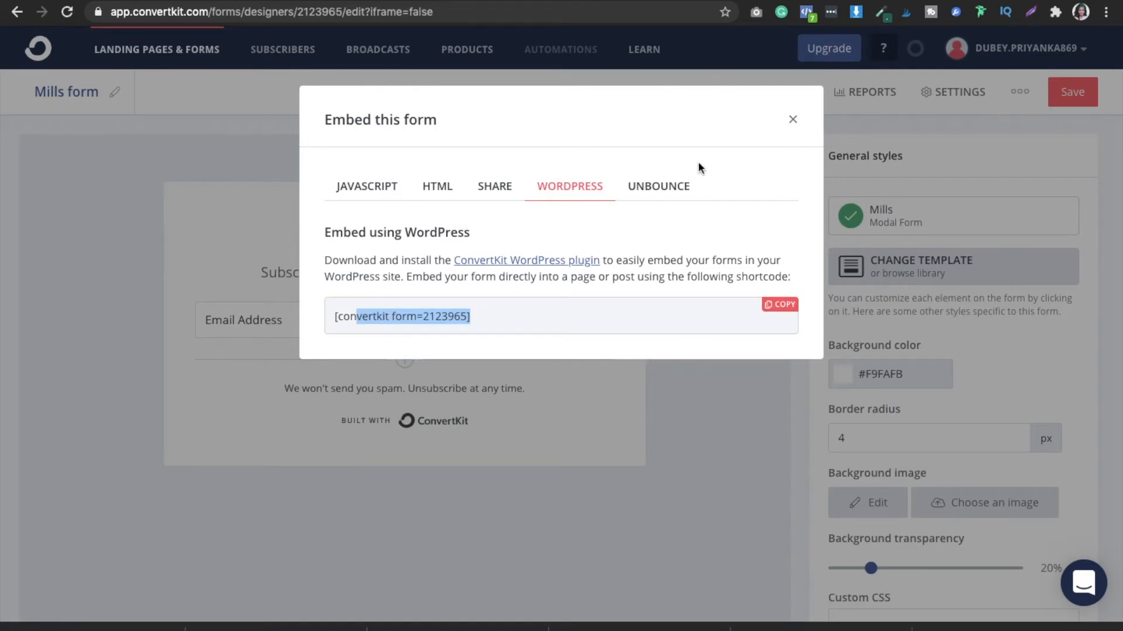
{"action": "left_click", "coordinate": [497, 186]}
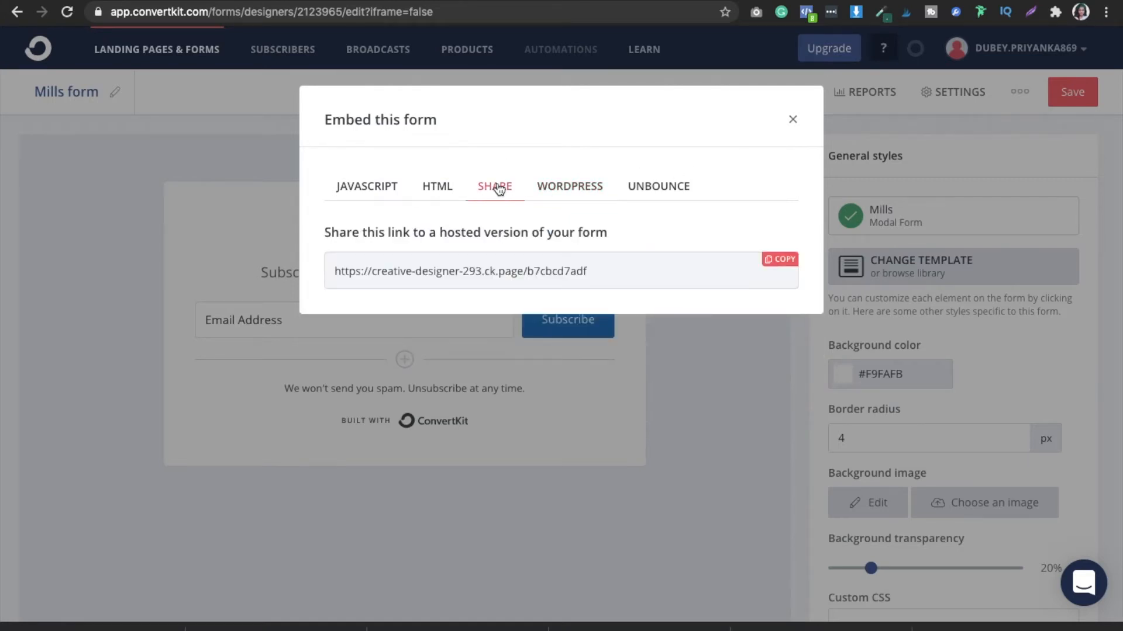
{"action": "left_click", "coordinate": [649, 191]}
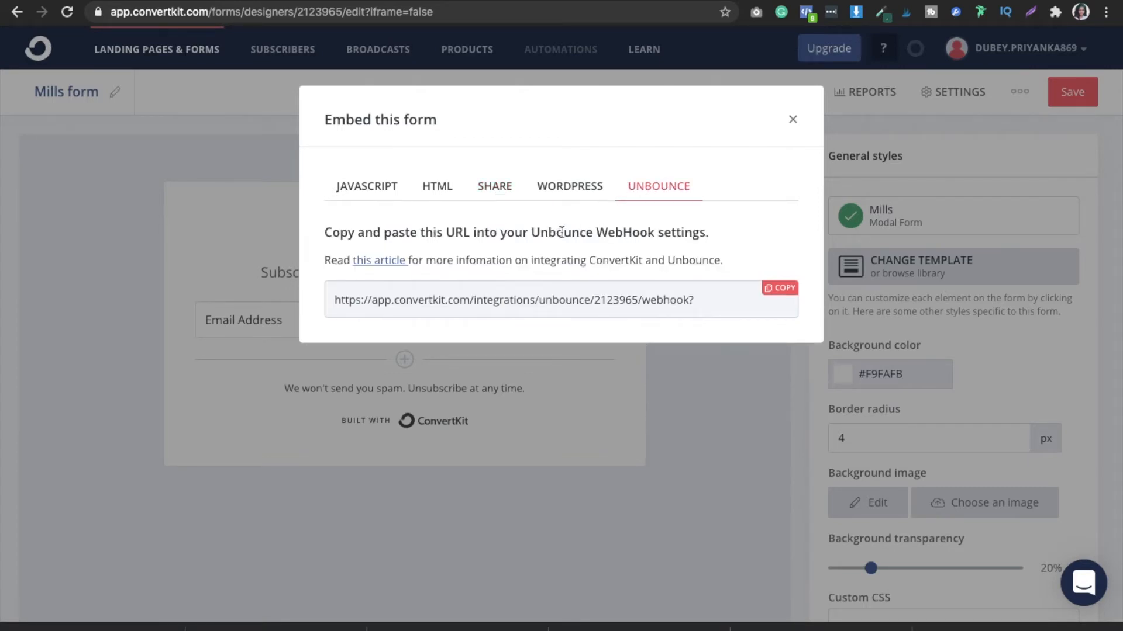
- Close the embed options of the Mills form
{"action": "left_click", "coordinate": [792, 120]}
{"action": "left_click", "coordinate": [792, 119]}
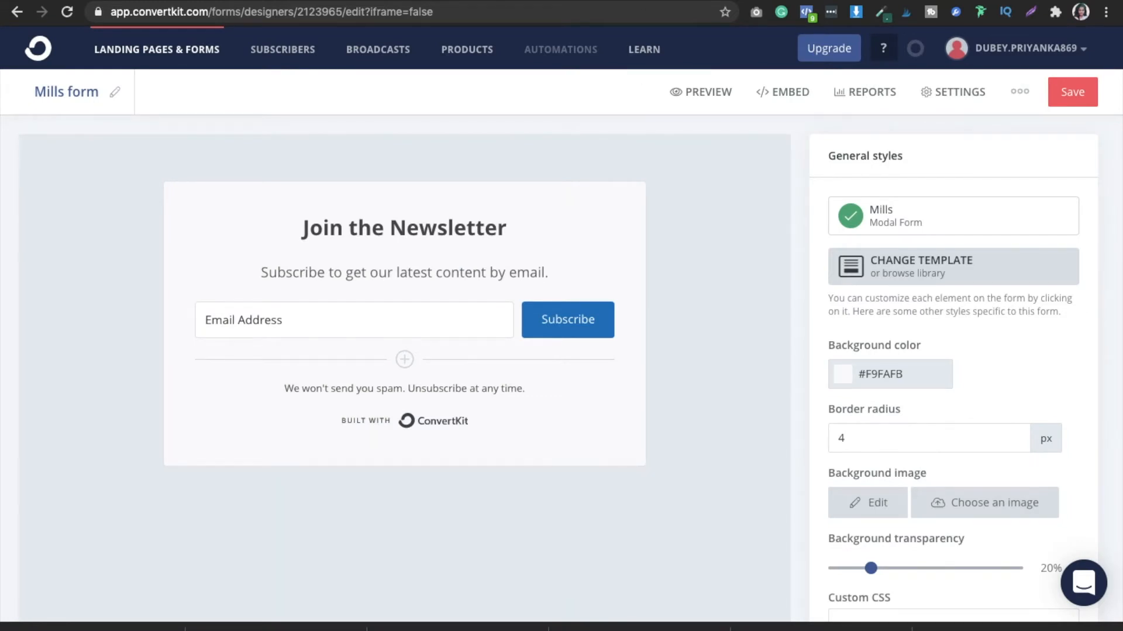
{"action": "key", "text": "ctrl+t"}
{"action": "type", "text": "he;"}
{"action": "key", "text": "BackSpace"}
{"action": "type", "text": "lp.co"}
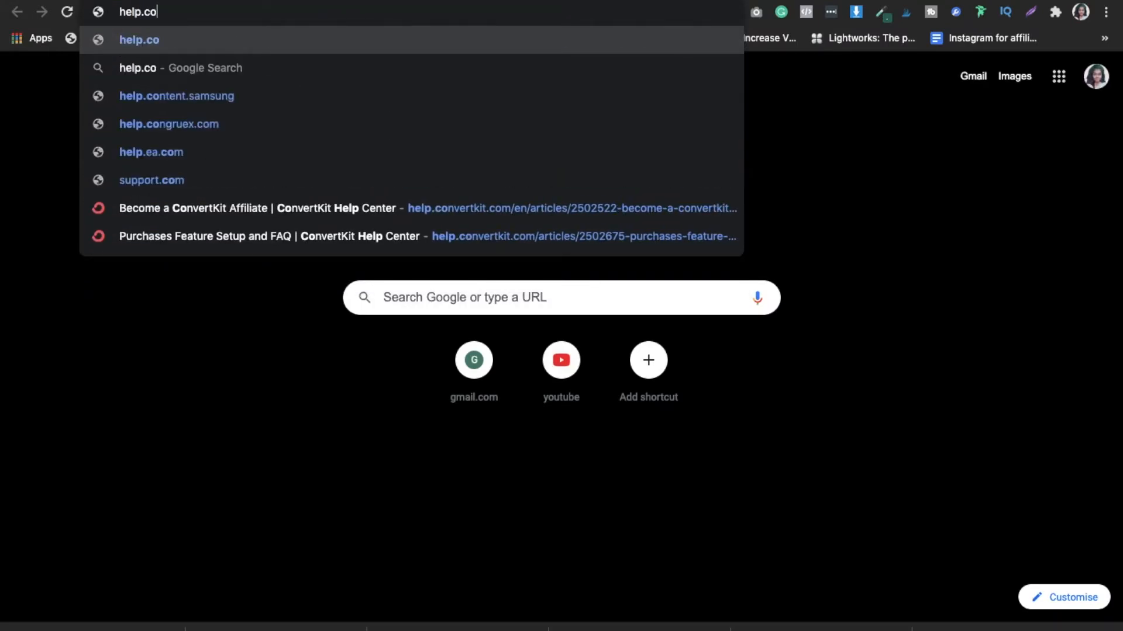
{"action": "type", "text": "nverkit.com"}
{"action": "key", "text": "Return"}
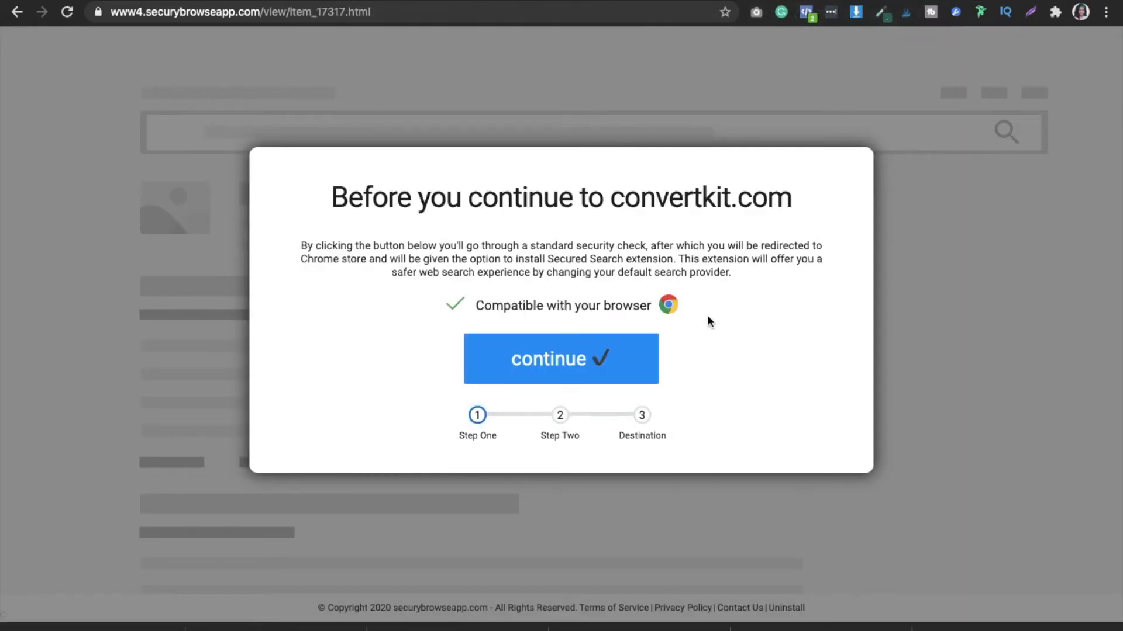
{"action": "left_click", "coordinate": [606, 359]}
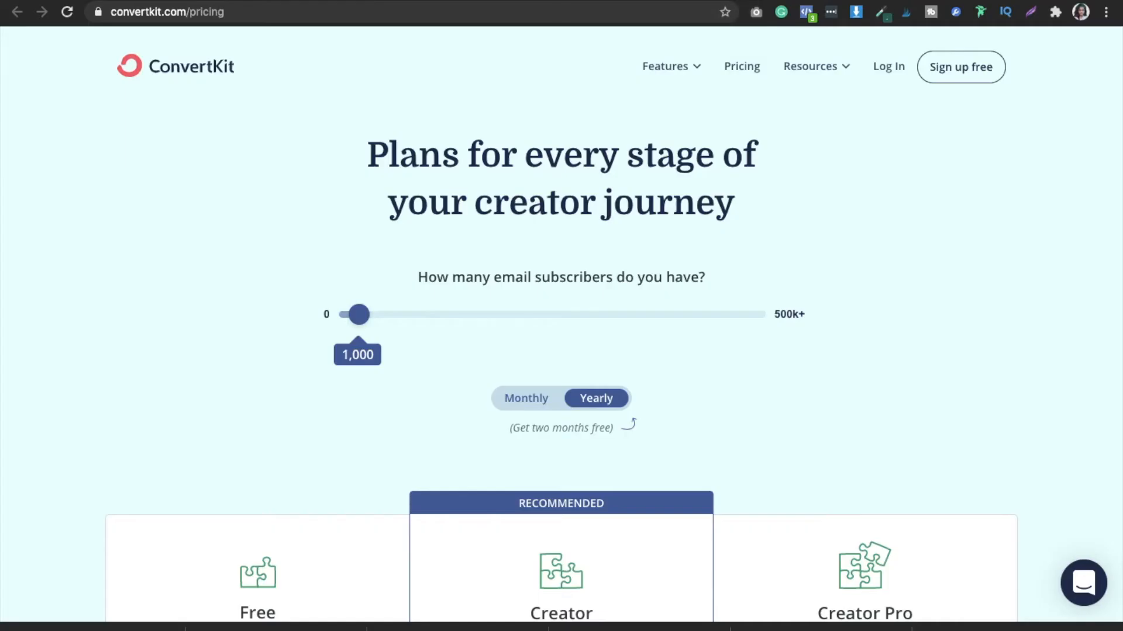
- Look over the Resources offerings on ConvertKit's pricing page and return to the Mills form editor
{"action": "mouse_move", "coordinate": [847, 69]}
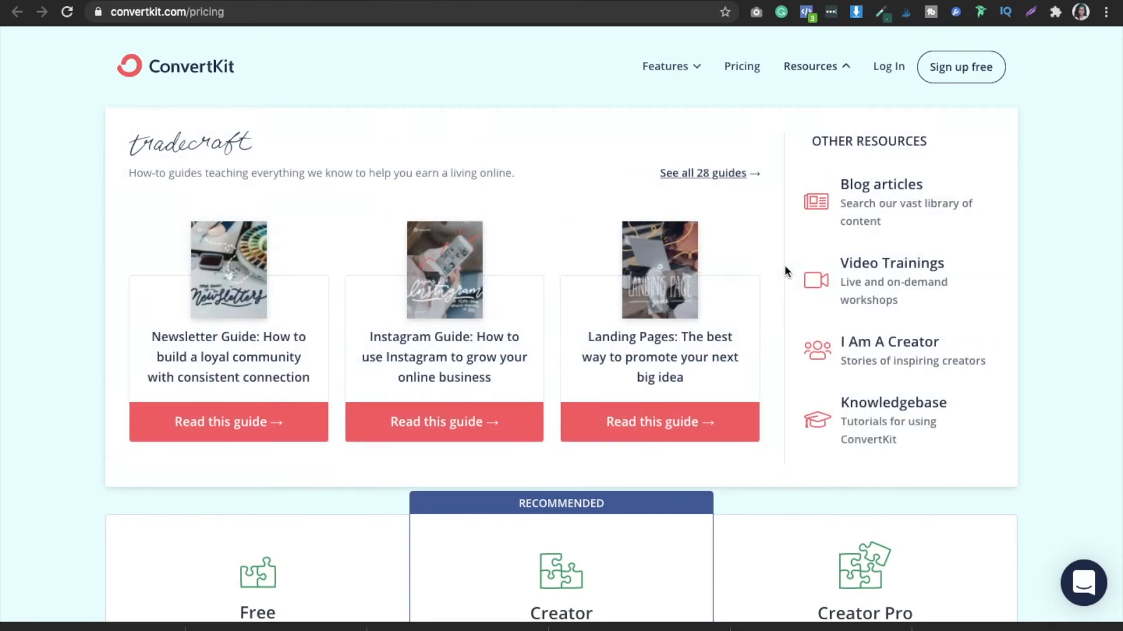
{"action": "left_click", "coordinate": [695, 71]}
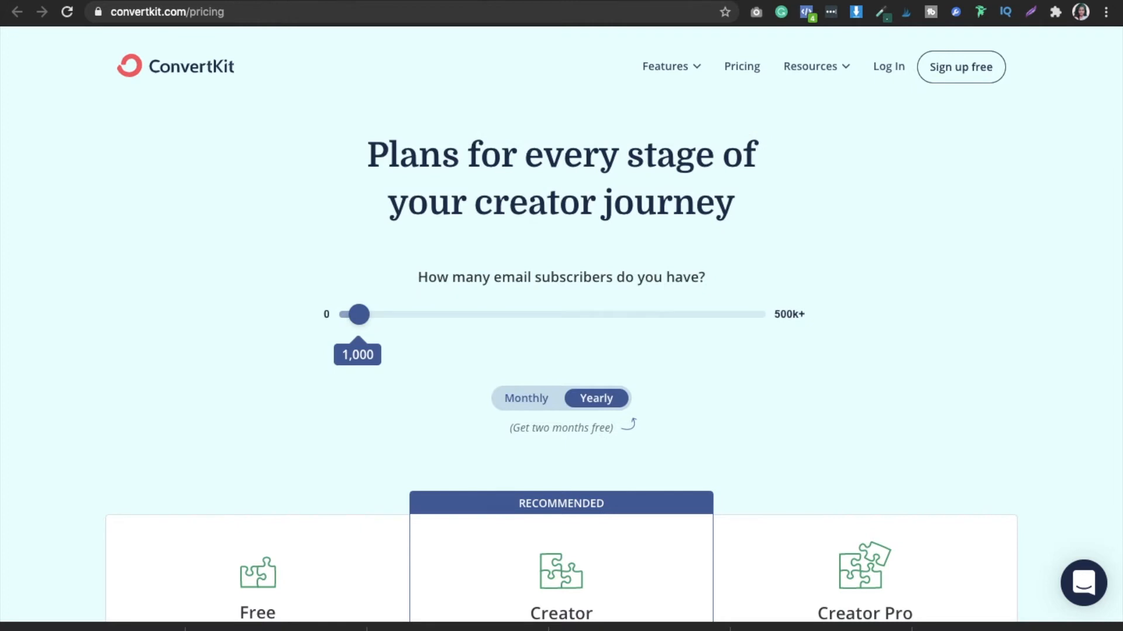
{"action": "left_click", "coordinate": [503, 1]}
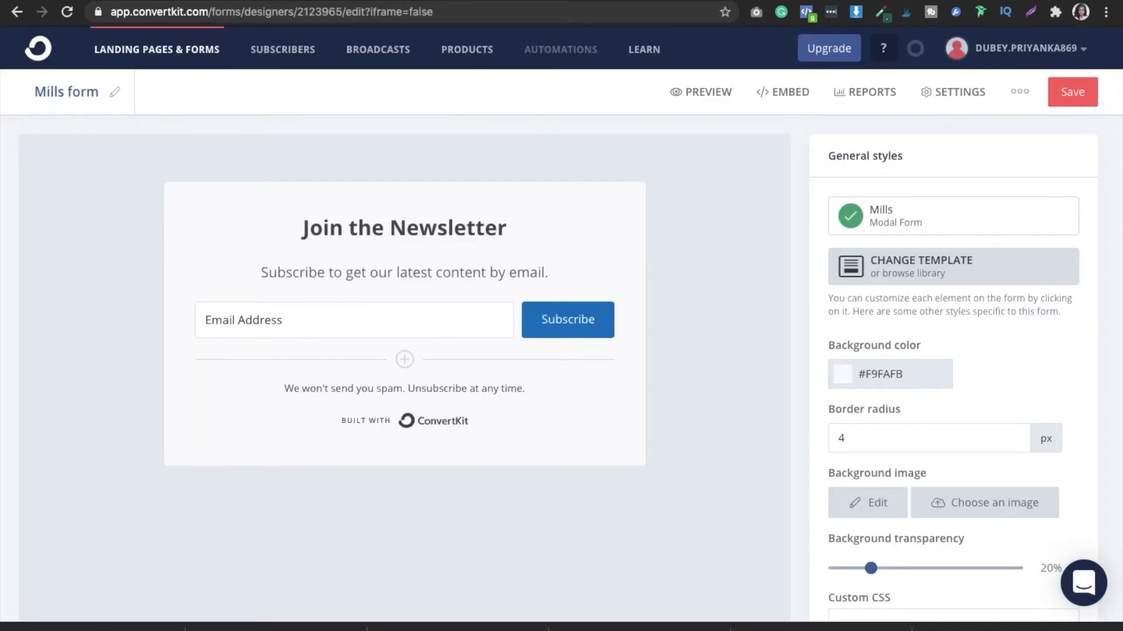
- Open the Learn link from the form editor in a new tab to view the Creator Pass login page
{"action": "right_click", "coordinate": [642, 52]}
{"action": "left_click", "coordinate": [645, 57]}
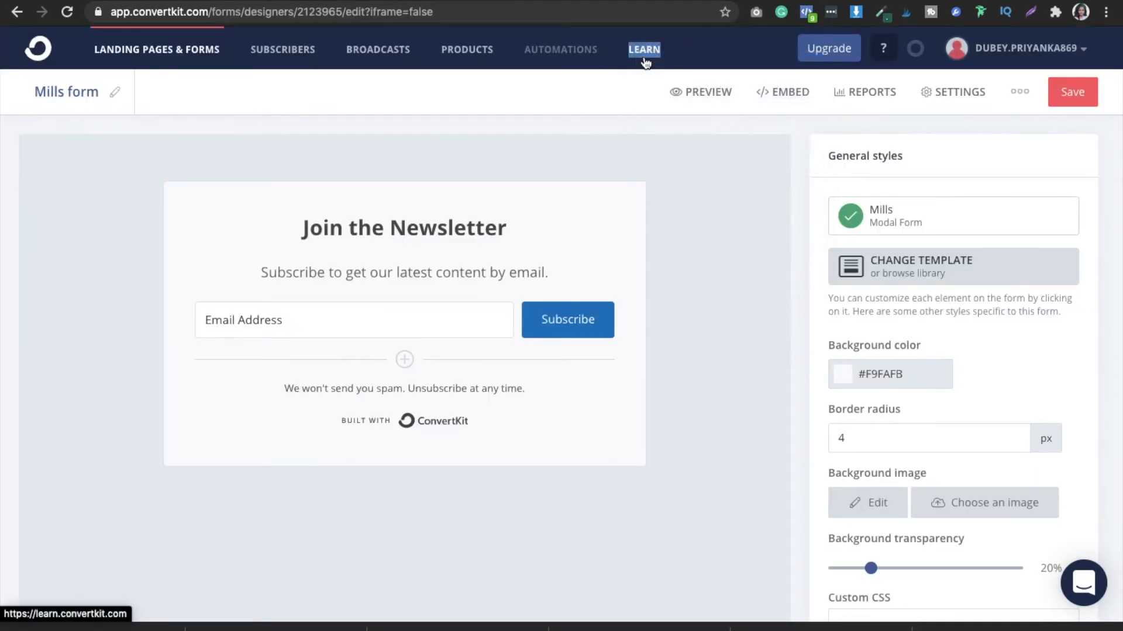
{"action": "left_click", "coordinate": [625, 3]}
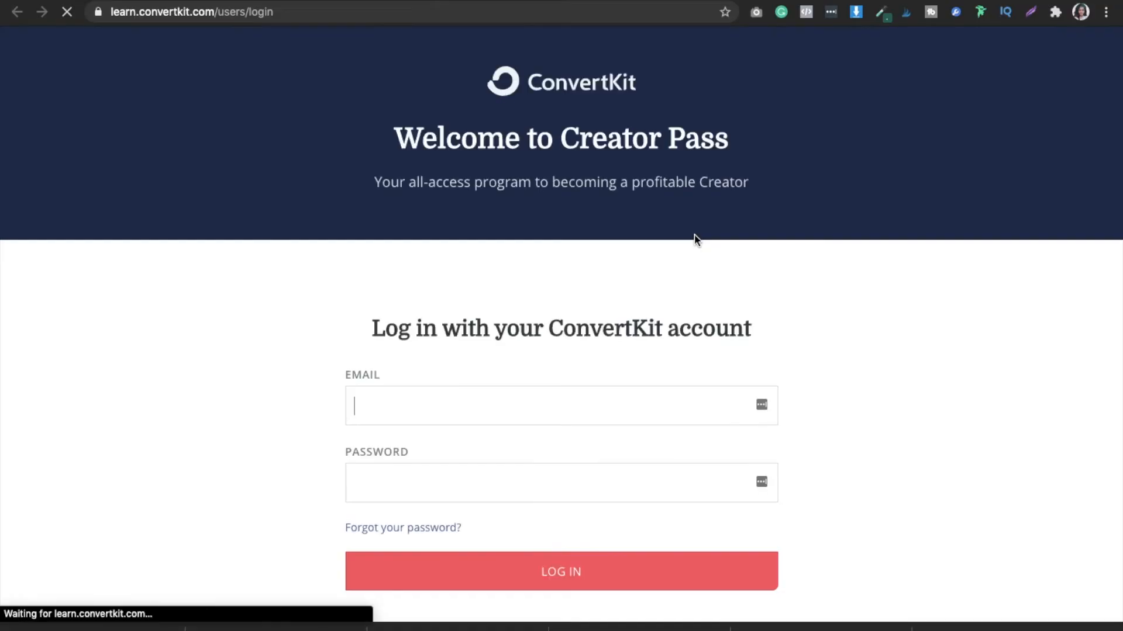
{"action": "key", "text": "Down"}
{"action": "key", "text": "Down"}
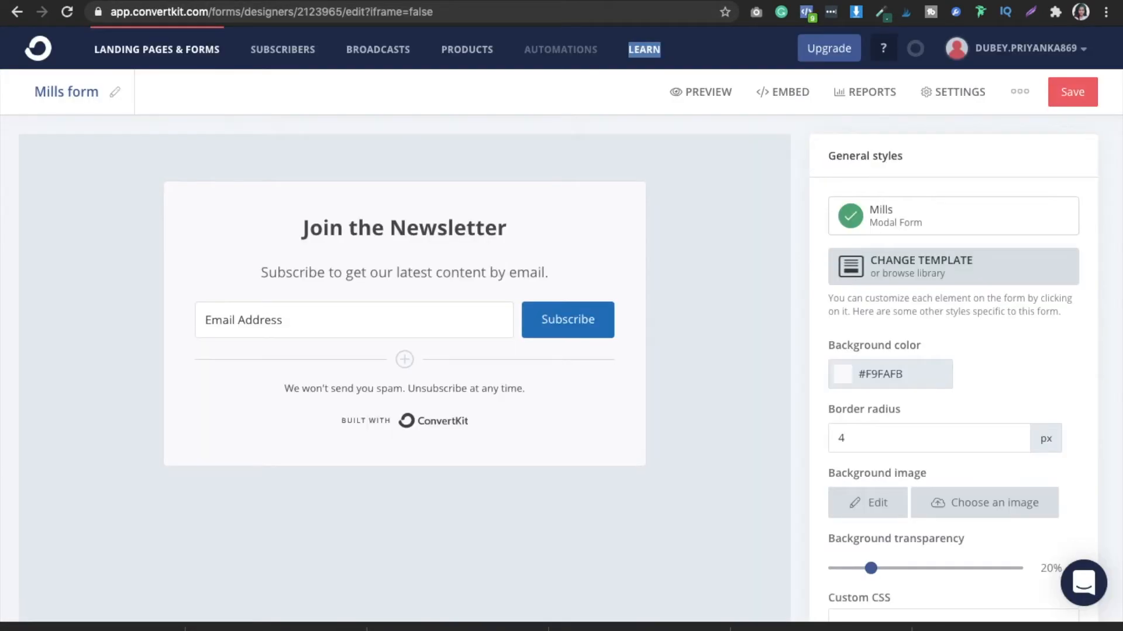
{"action": "left_click", "coordinate": [1020, 92]}
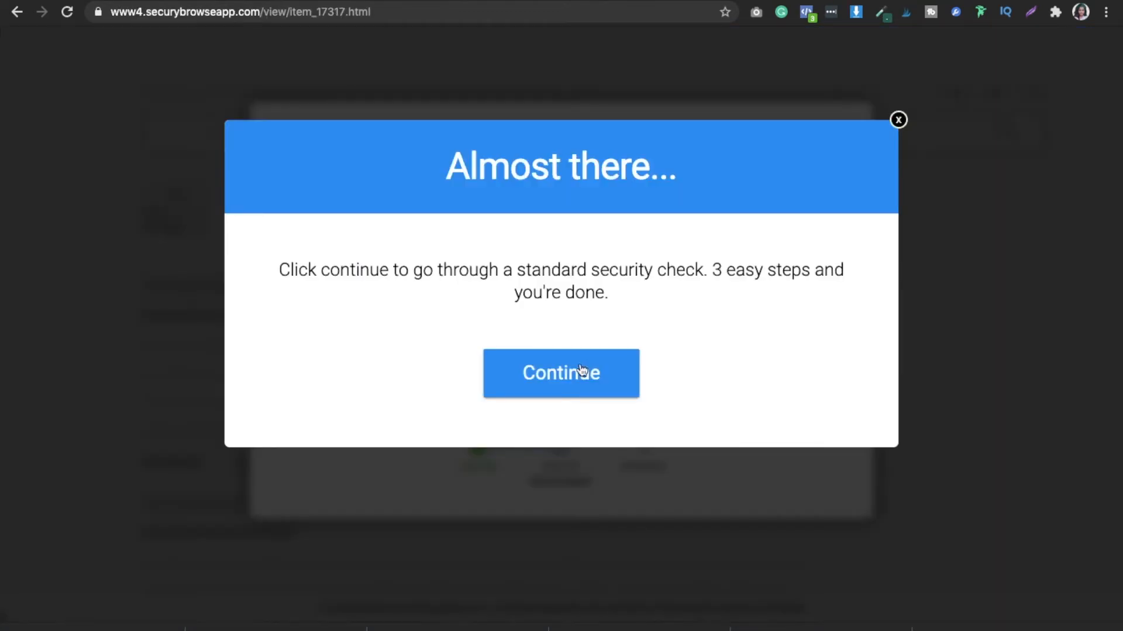
{"action": "left_click", "coordinate": [567, 381]}
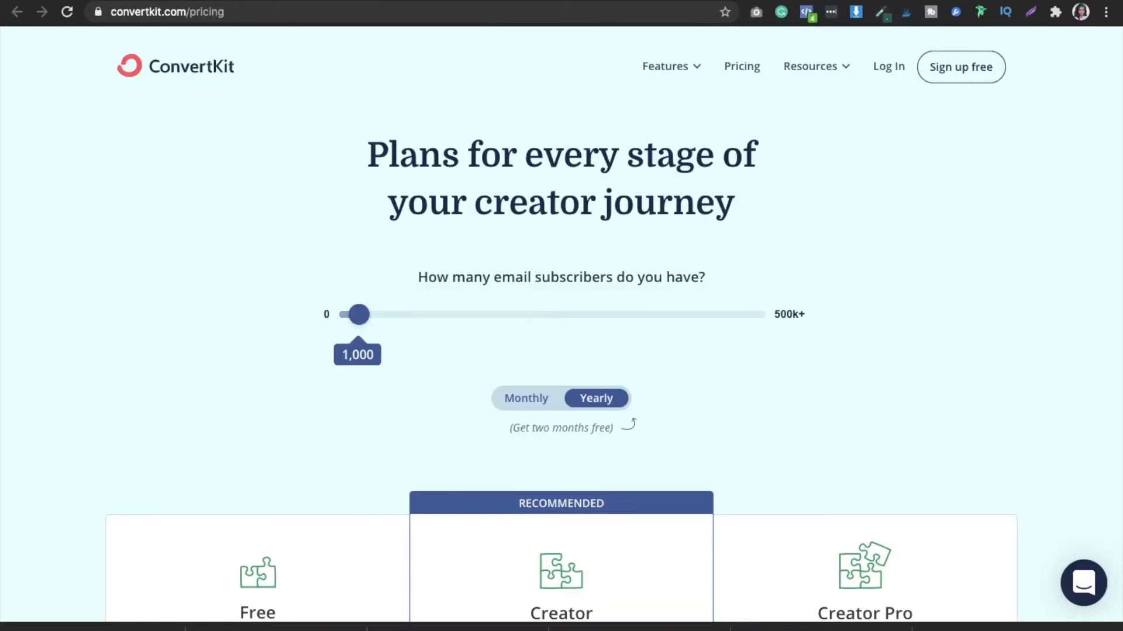
- Open the How-to guides and Get support links from the pricing page's footer in new tabs
{"action": "scroll", "coordinate": [960, 283], "scroll_direction": "down", "scroll_amount": 2}
{"action": "scroll", "coordinate": [961, 283], "scroll_direction": "down", "scroll_amount": 7}
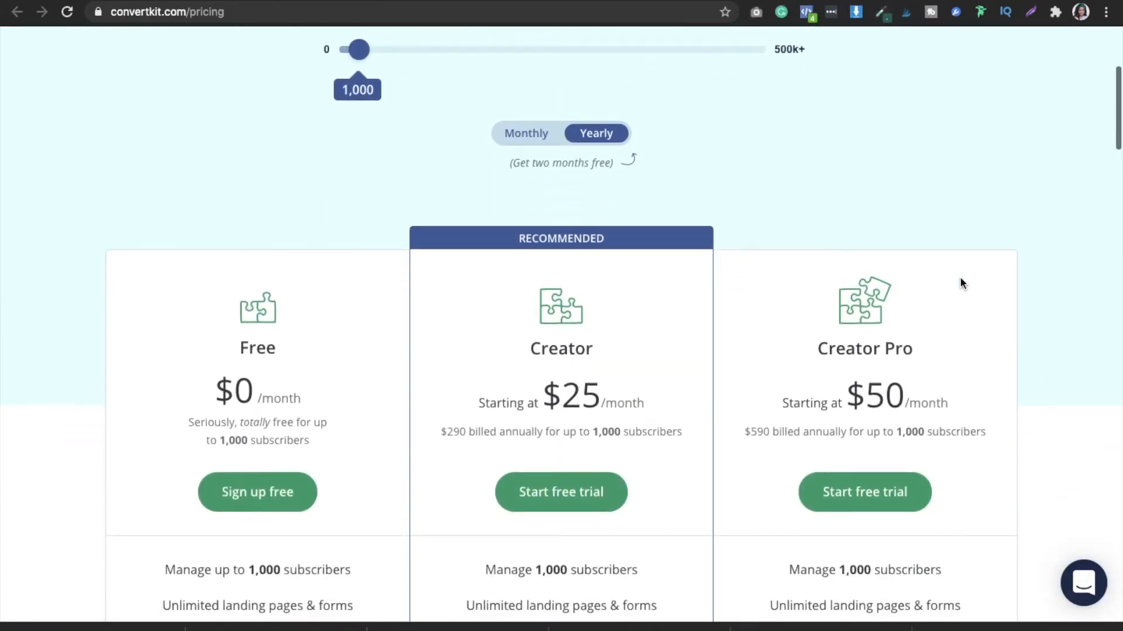
{"action": "left_click_drag", "start_coordinate": [1116, 140], "coordinate": [1120, 619]}
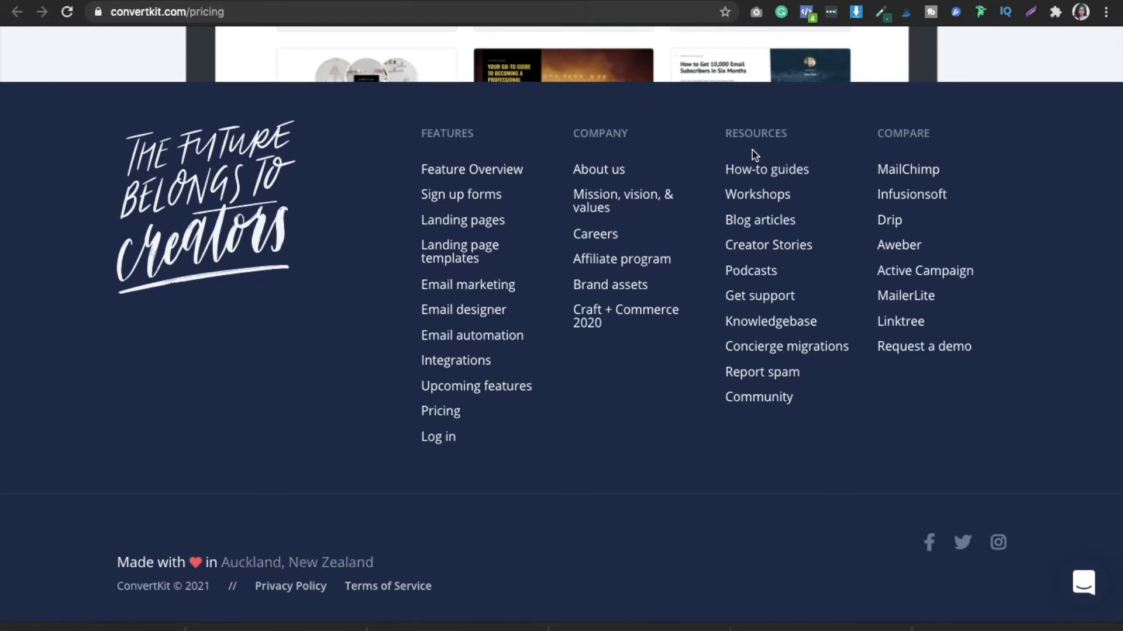
{"action": "right_click", "coordinate": [759, 170]}
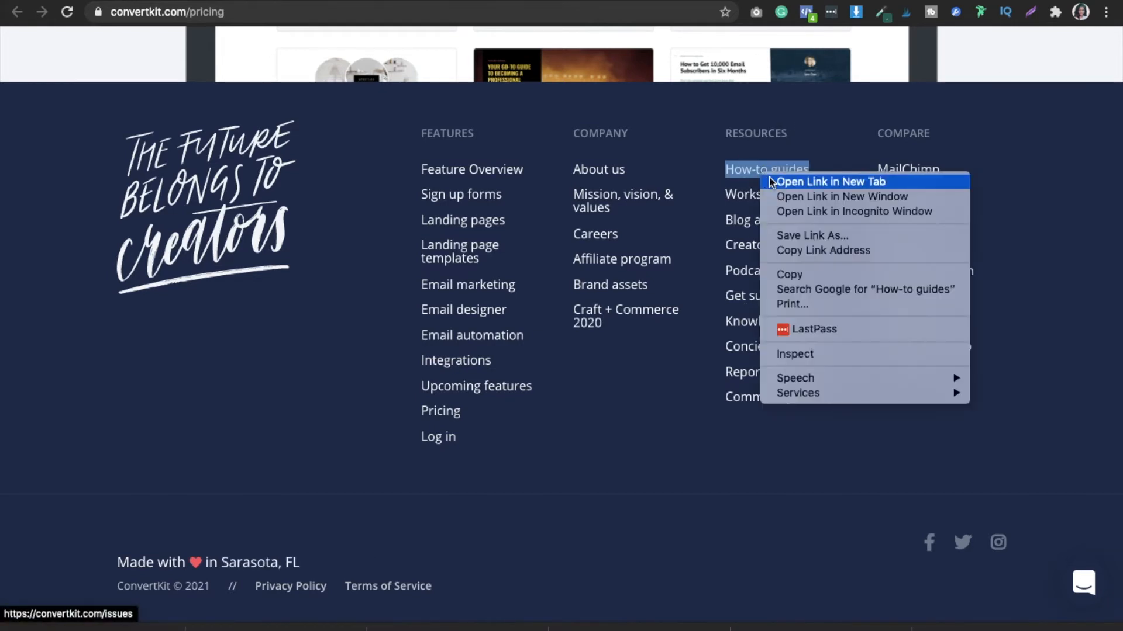
{"action": "left_click", "coordinate": [769, 181]}
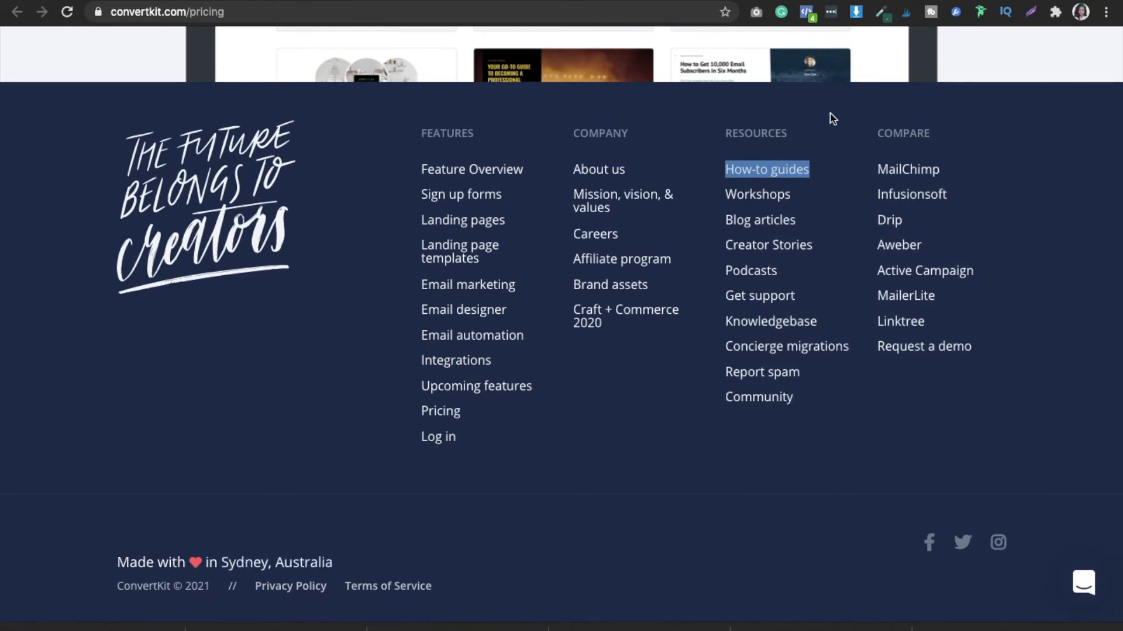
{"action": "right_click", "coordinate": [765, 304]}
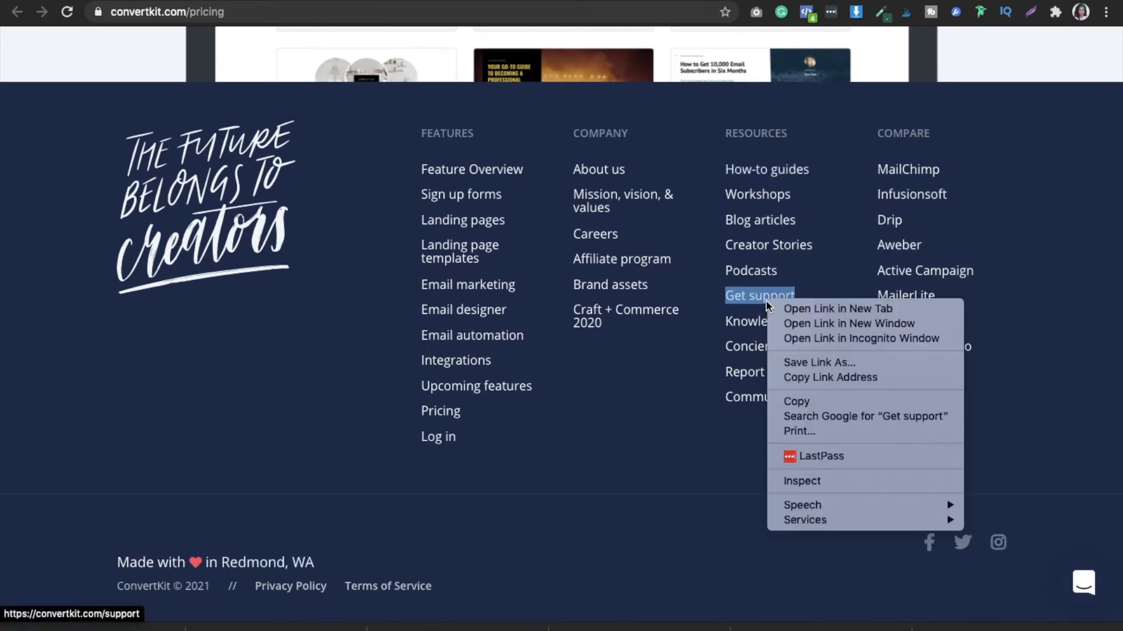
{"action": "left_click", "coordinate": [778, 309]}
- Switch to the How-to guides page, skim its first guides and open its search field
{"action": "key", "text": "ctrl+Tab"}
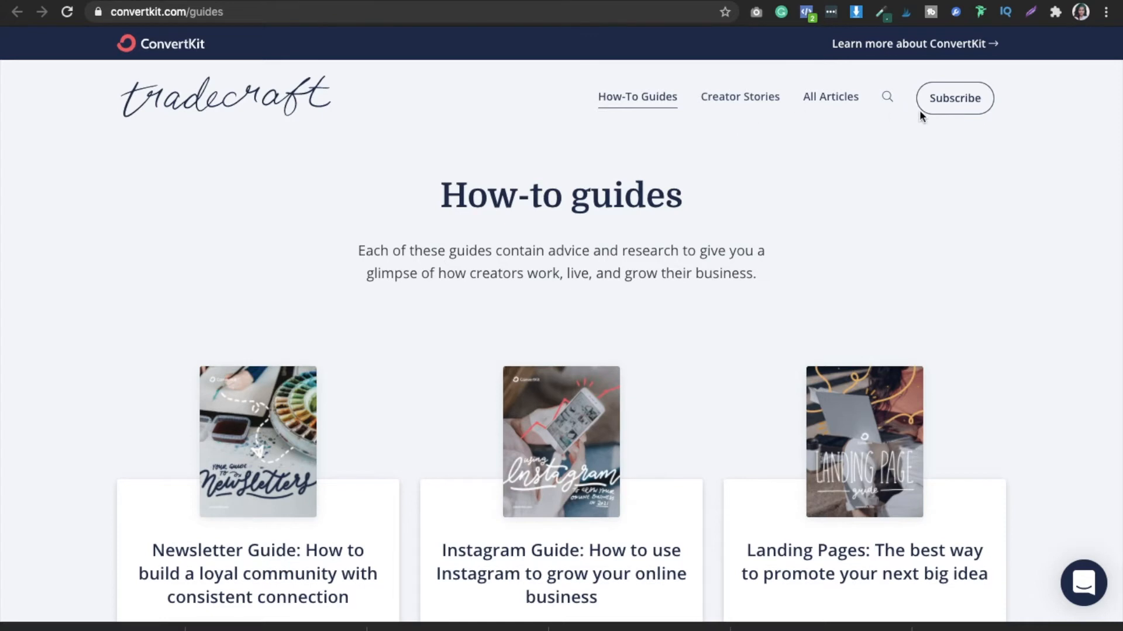
{"action": "scroll", "coordinate": [851, 195], "scroll_direction": "down", "scroll_amount": 1}
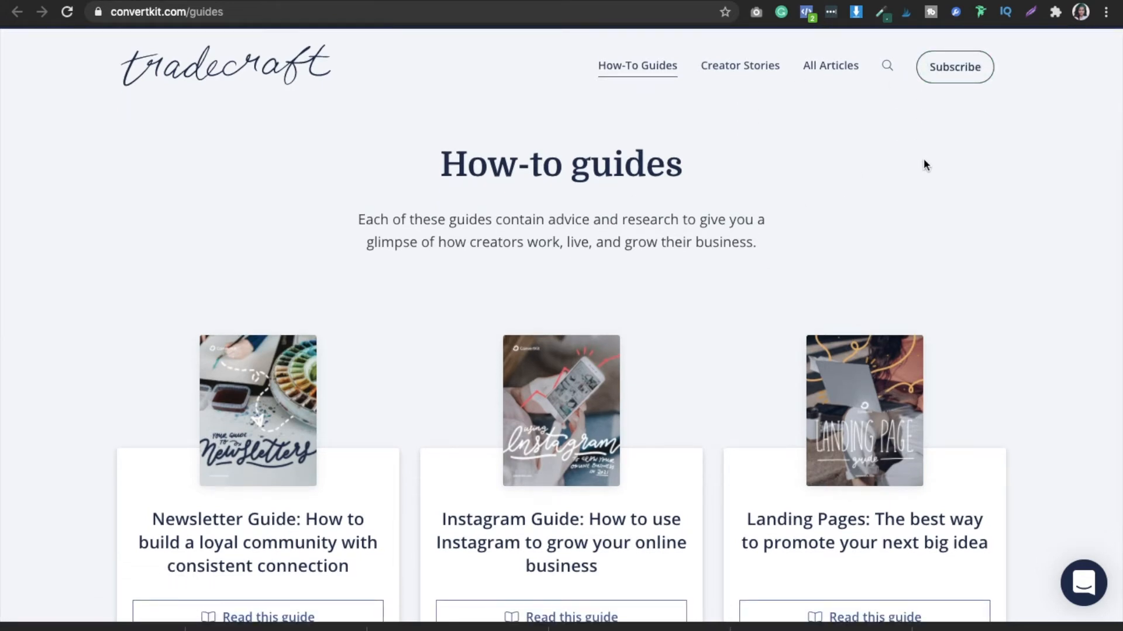
{"action": "scroll", "coordinate": [924, 159], "scroll_direction": "down", "scroll_amount": 5}
{"action": "scroll", "coordinate": [942, 202], "scroll_direction": "up", "scroll_amount": 6}
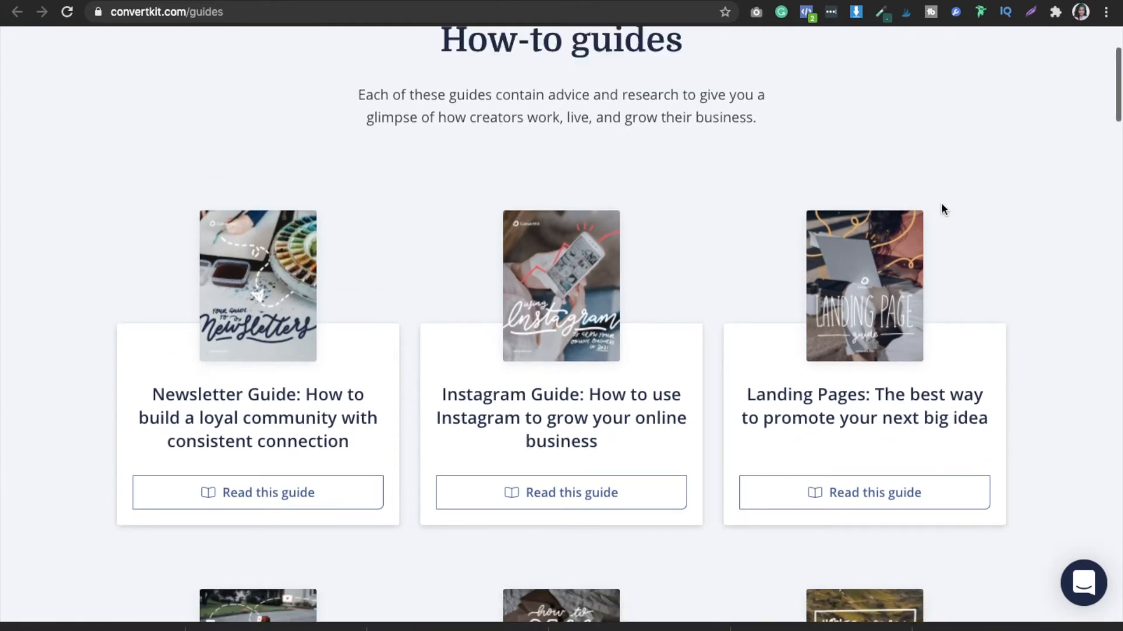
{"action": "left_click", "coordinate": [889, 97]}
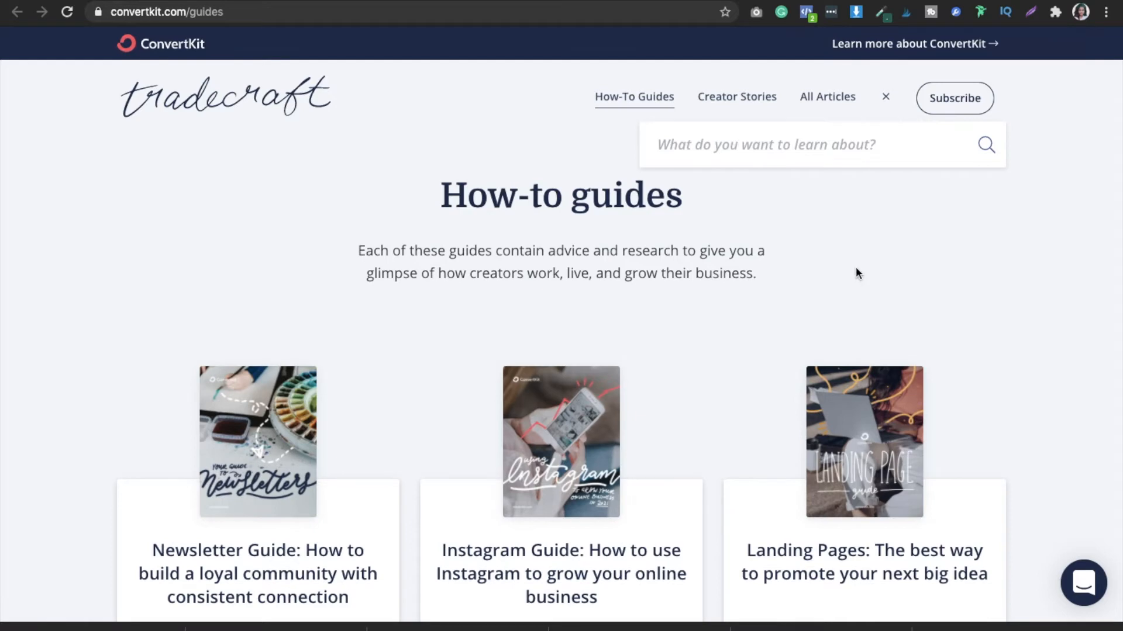
- Look through the topics of the listed how-to guides and open the page's support chat
{"action": "scroll", "coordinate": [855, 266], "scroll_direction": "down", "scroll_amount": 10}
{"action": "scroll", "coordinate": [857, 274], "scroll_direction": "down", "scroll_amount": 20}
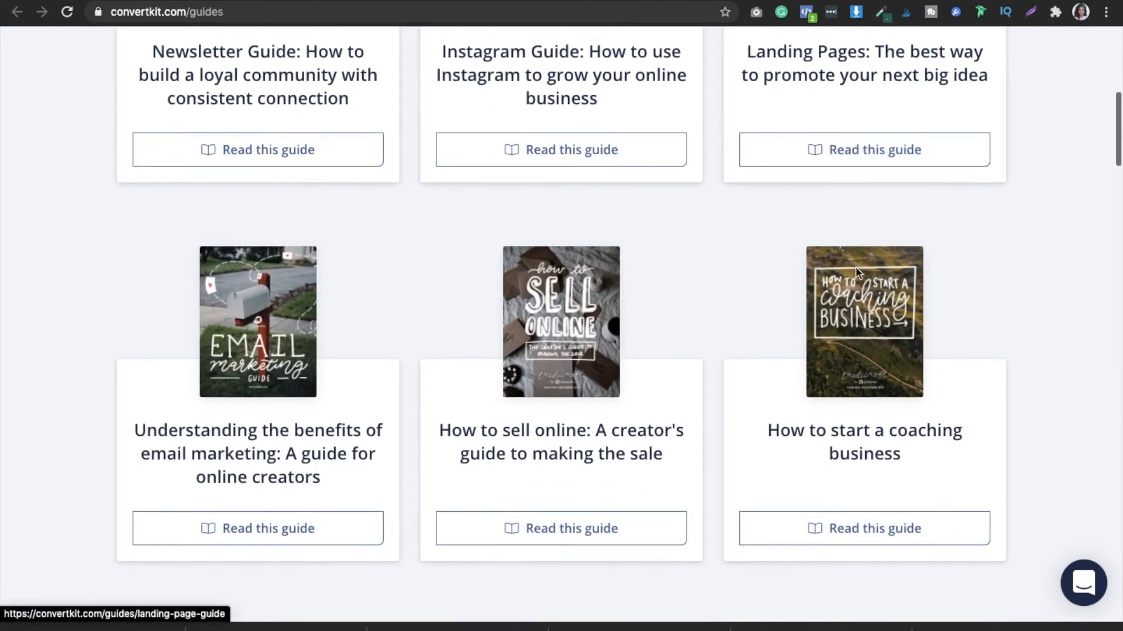
{"action": "scroll", "coordinate": [857, 273], "scroll_direction": "down", "scroll_amount": 20}
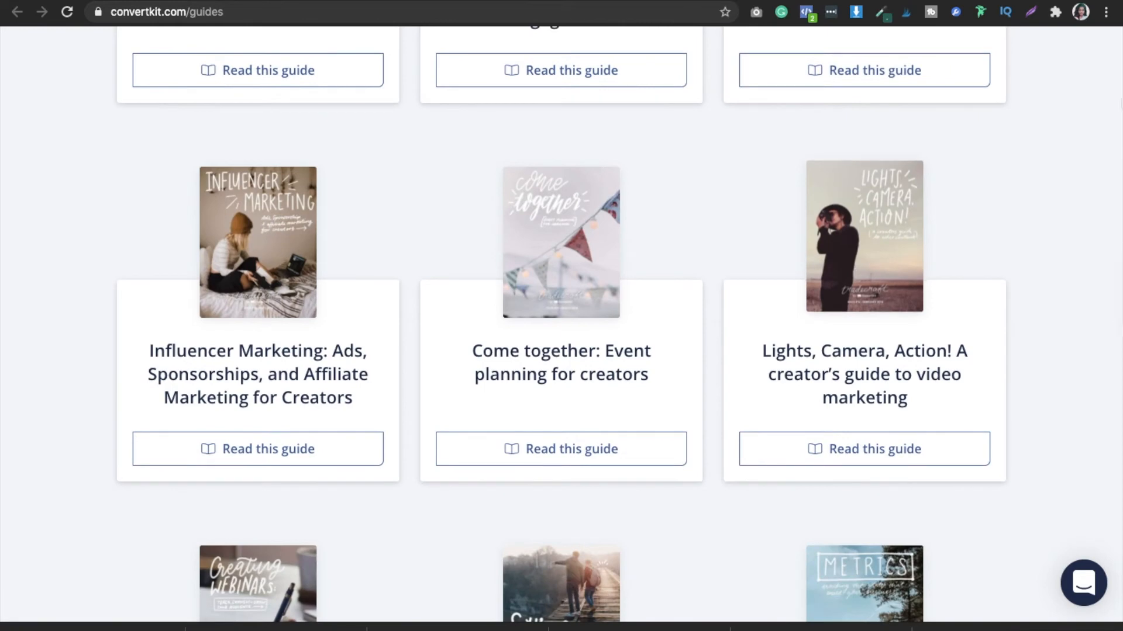
{"action": "scroll", "coordinate": [1111, 294], "scroll_direction": "up", "scroll_amount": 2}
{"action": "scroll", "coordinate": [1111, 294], "scroll_direction": "up", "scroll_amount": 9}
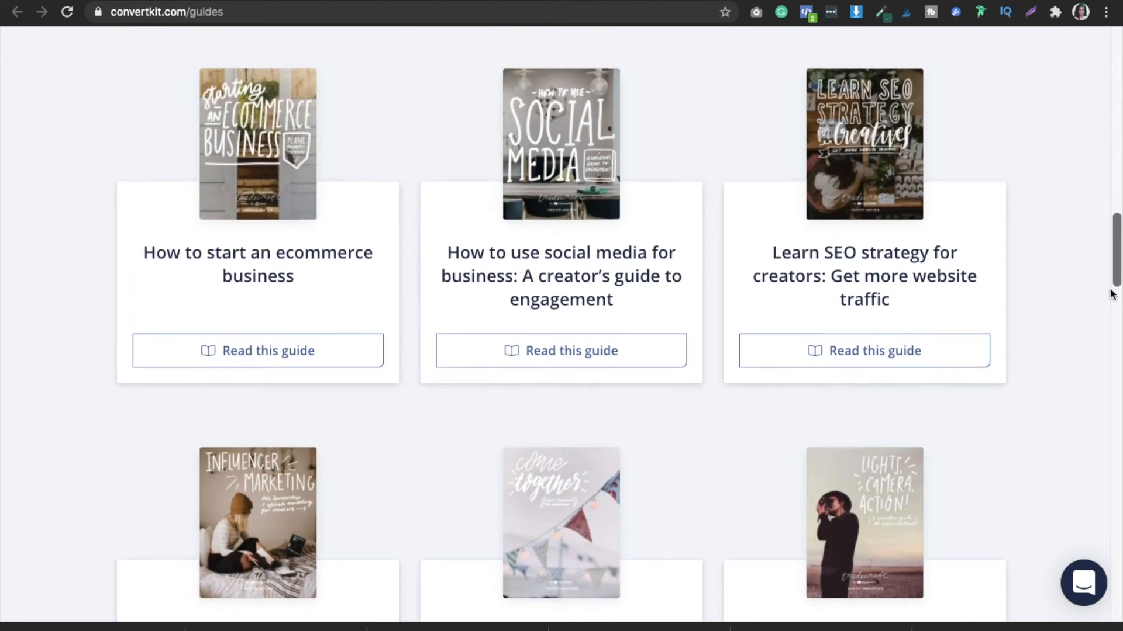
{"action": "left_click", "coordinate": [1111, 292]}
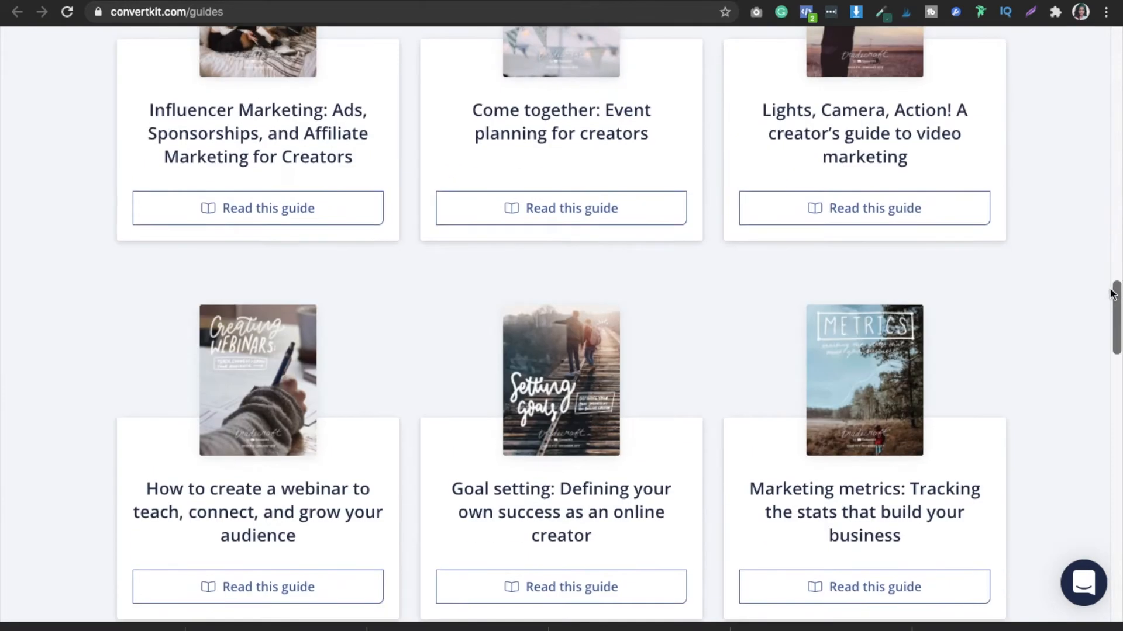
{"action": "scroll", "coordinate": [1113, 298], "scroll_direction": "up", "scroll_amount": 1}
{"action": "scroll", "coordinate": [1113, 300], "scroll_direction": "up", "scroll_amount": 4}
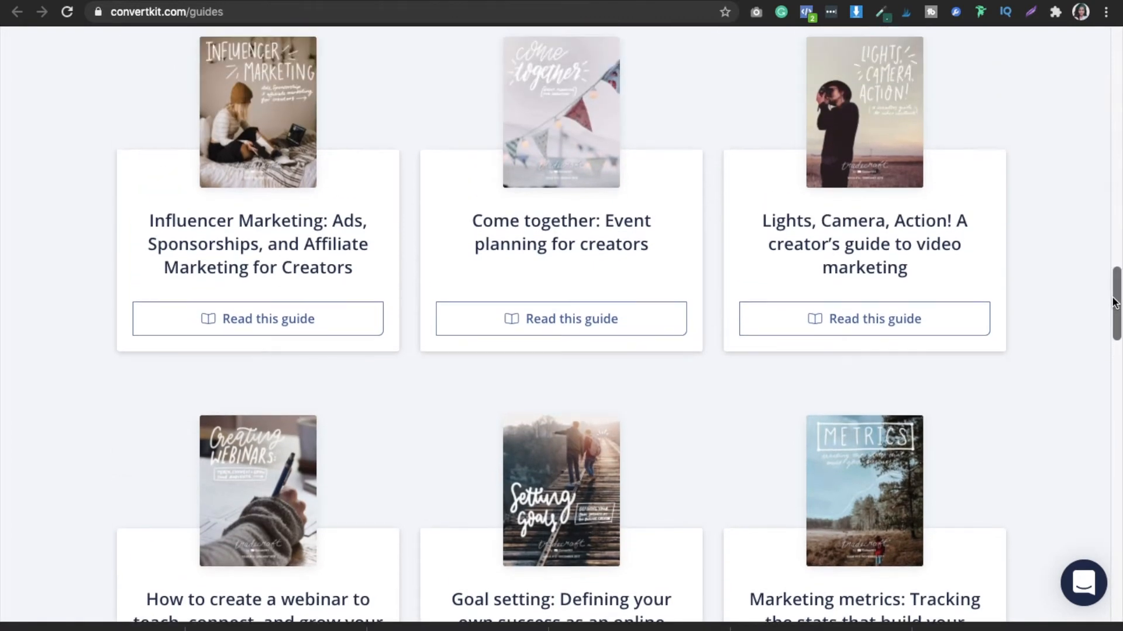
{"action": "left_click_drag", "start_coordinate": [1113, 298], "coordinate": [1118, 57]}
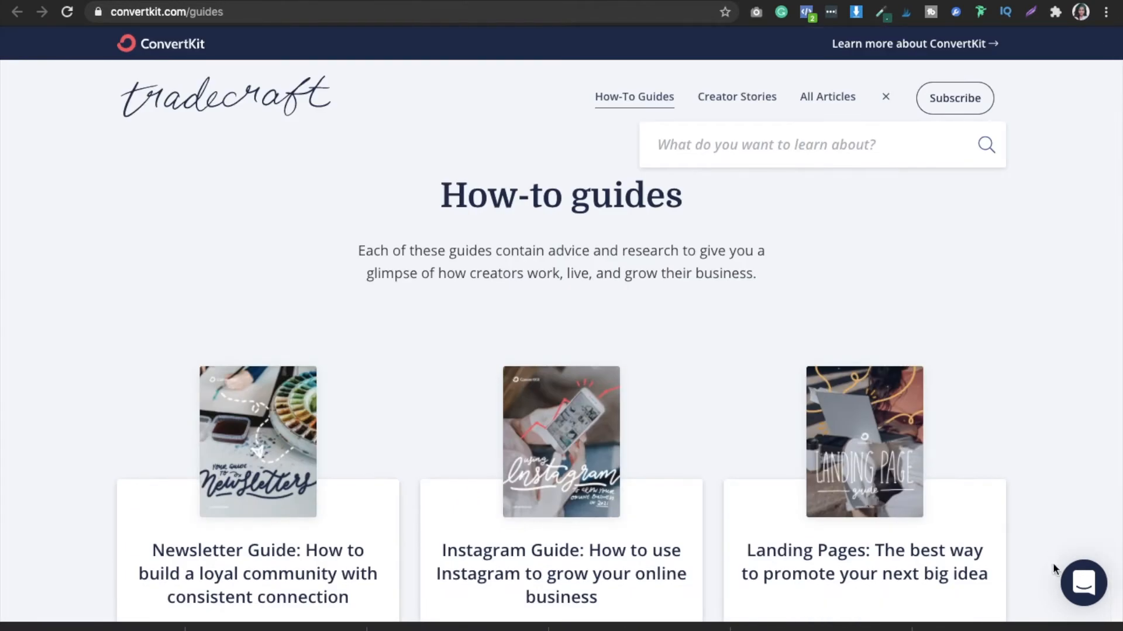
{"action": "left_click", "coordinate": [1090, 597]}
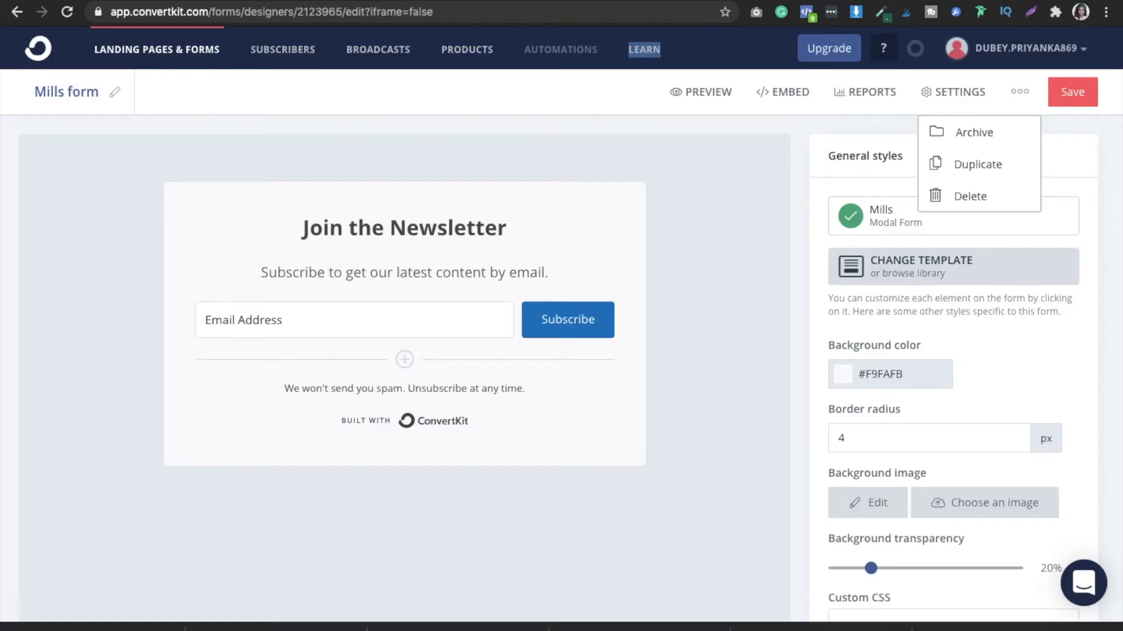
- Check the Mills modal form's embed options once more and save the form
{"action": "left_click", "coordinate": [769, 109]}
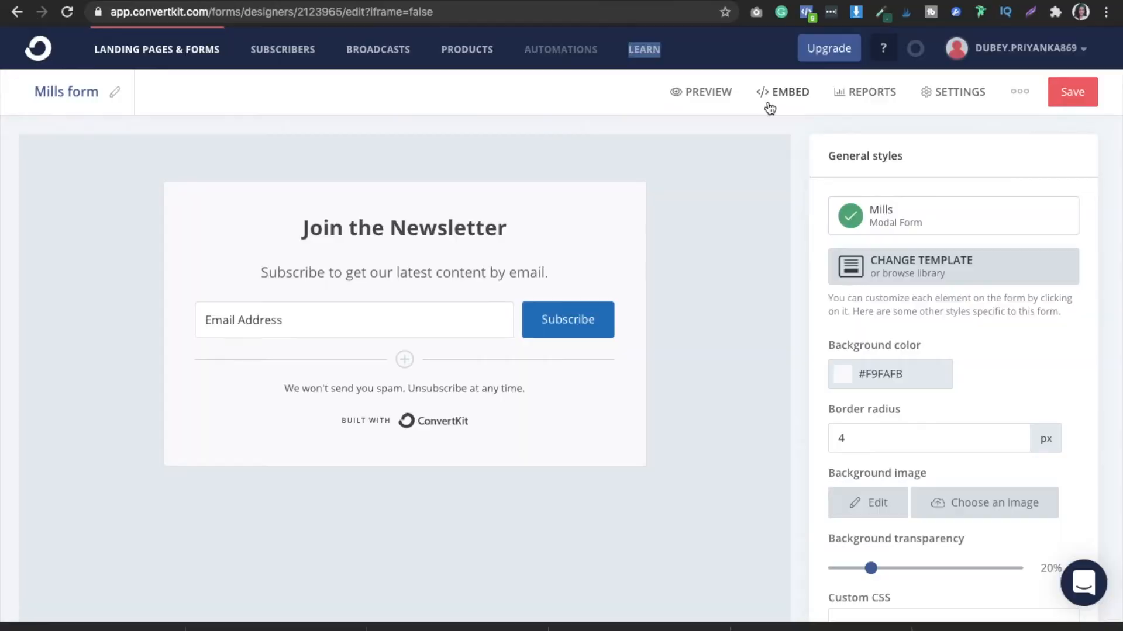
{"action": "left_click", "coordinate": [769, 106]}
{"action": "left_click", "coordinate": [790, 116]}
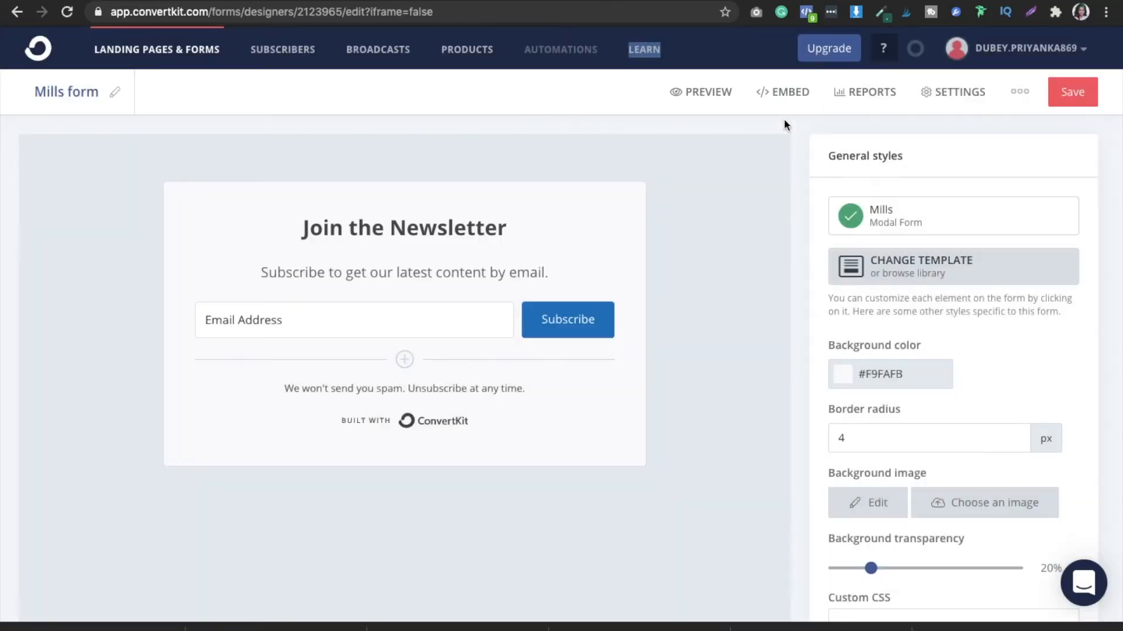
{"action": "left_click", "coordinate": [1073, 100]}
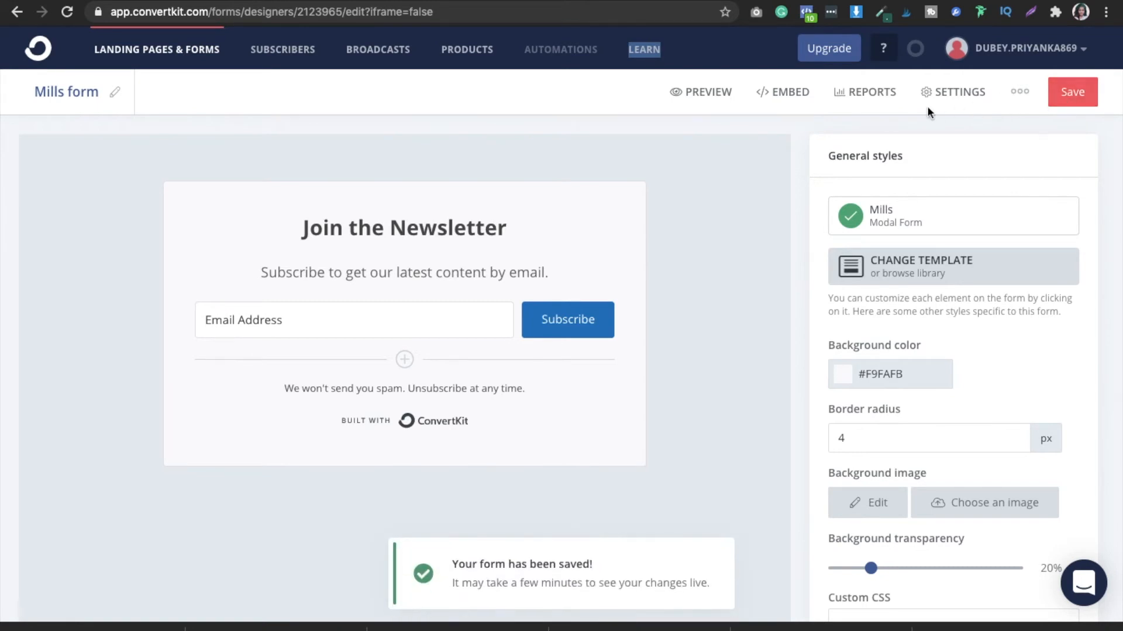
- Preview the Mills form and review its visitor and subscriber reports before returning to the form editor
{"action": "left_click", "coordinate": [704, 100]}
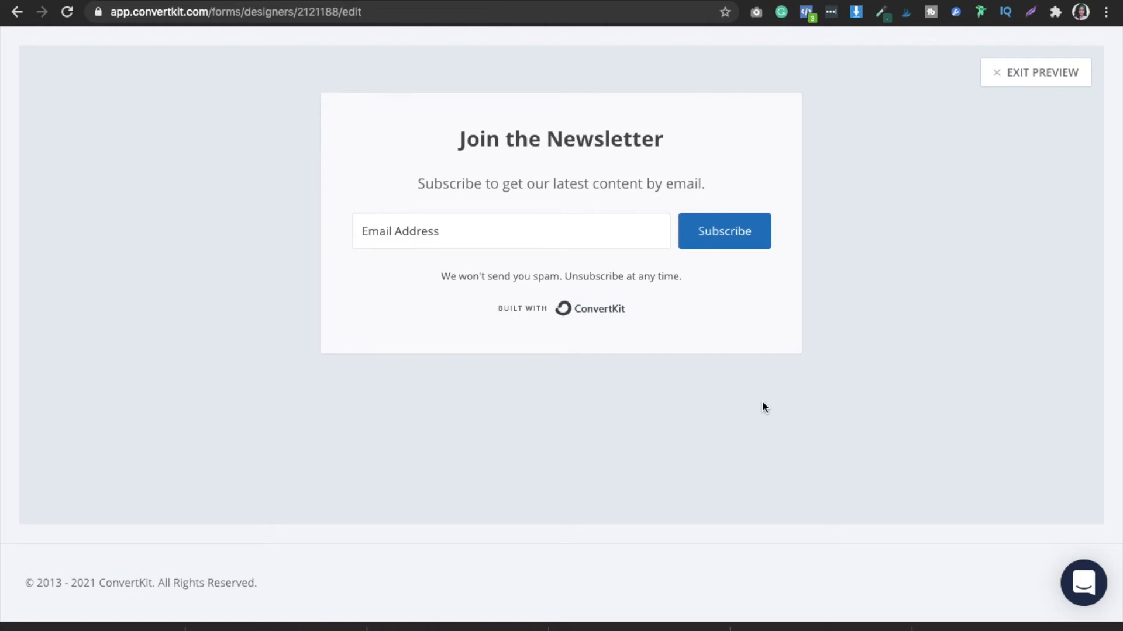
{"action": "left_click", "coordinate": [1024, 77]}
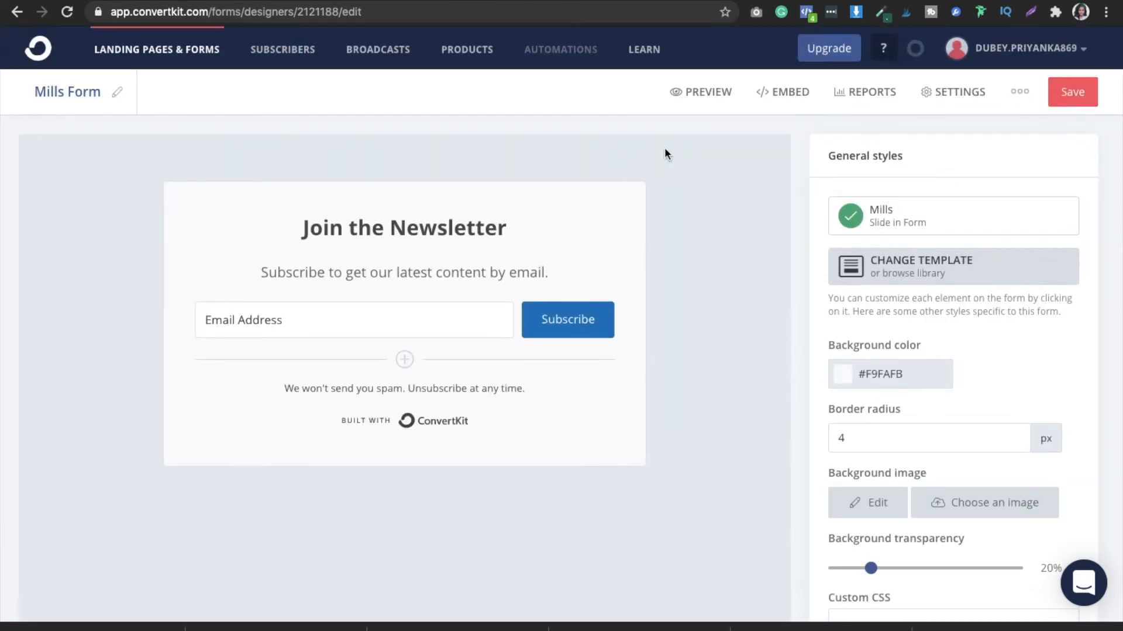
{"action": "left_click", "coordinate": [880, 96]}
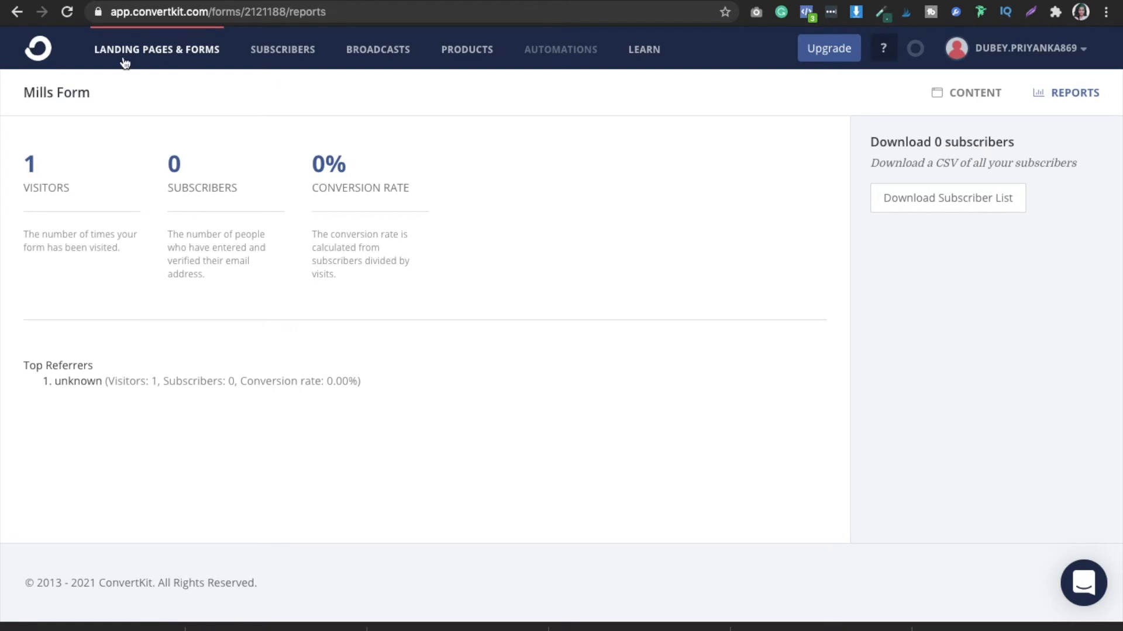
{"action": "left_click", "coordinate": [11, 17]}
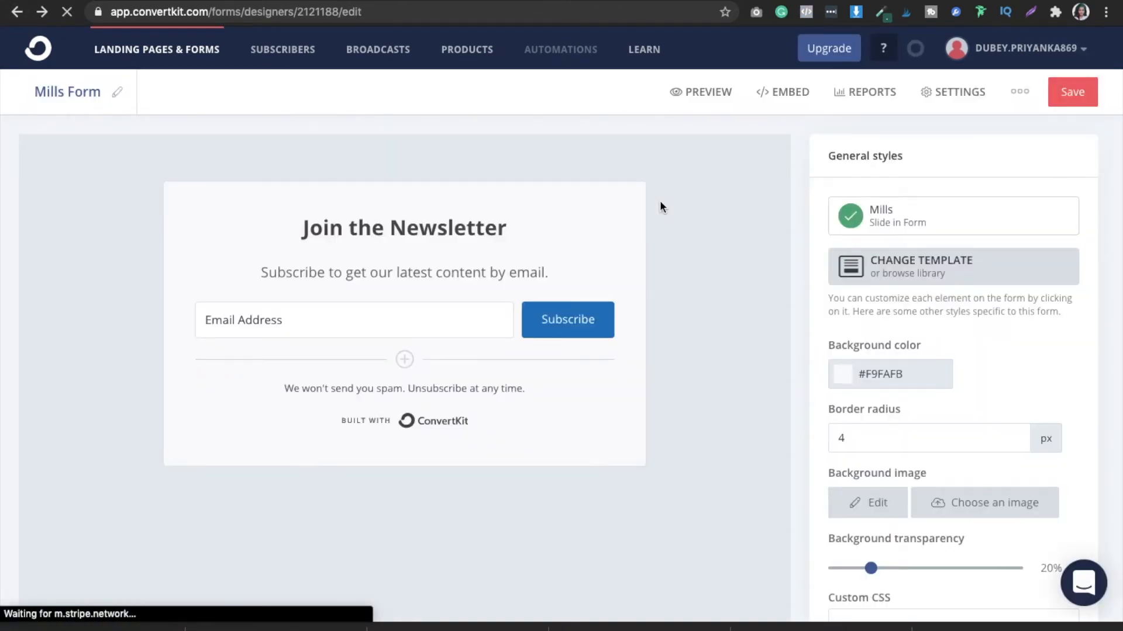
- Copy the Mills form's hosted share link from its embed options and open it in a new browser tab
{"action": "left_click", "coordinate": [790, 92]}
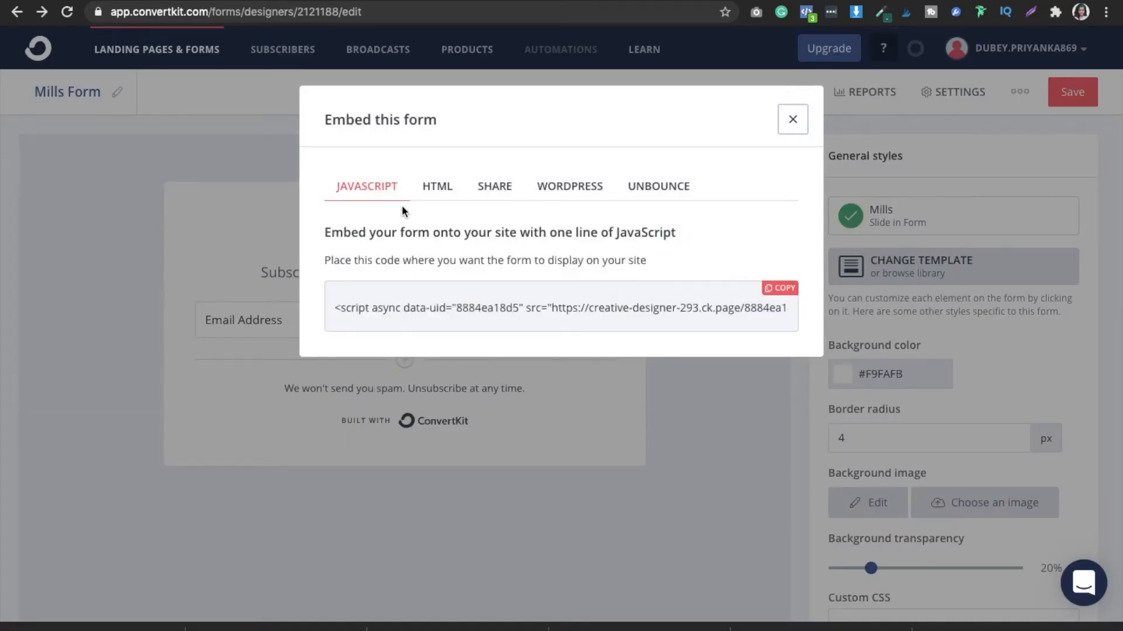
{"action": "left_click", "coordinate": [495, 186]}
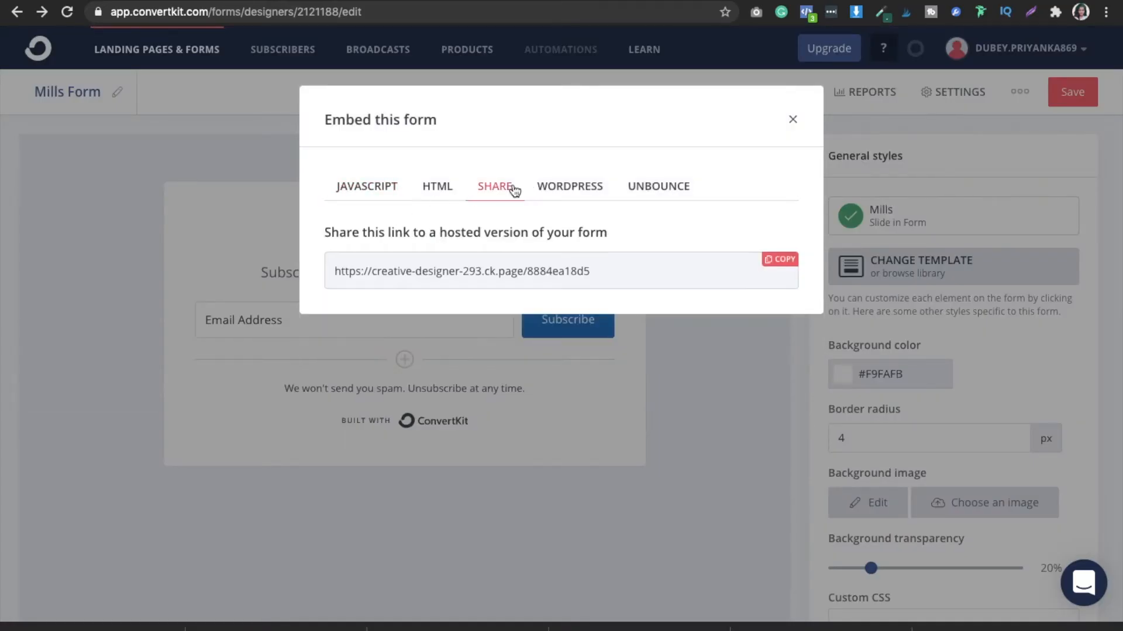
{"action": "left_click", "coordinate": [774, 260]}
{"action": "key", "text": "ctrl+c"}
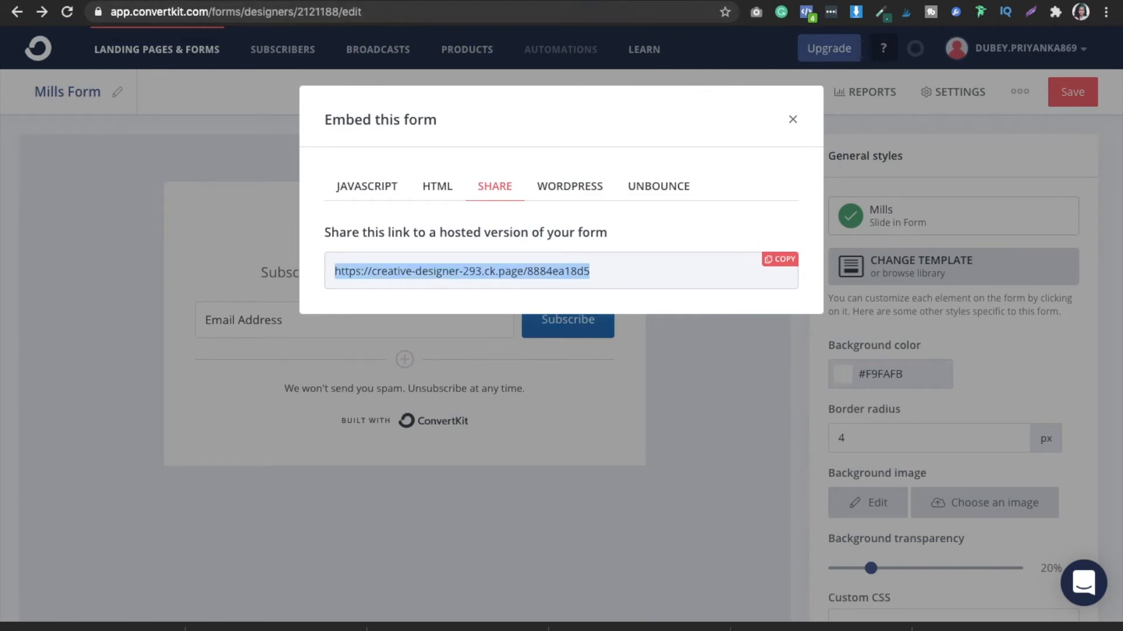
{"action": "key", "text": "ctrl+t"}
{"action": "key", "text": "ctrl+v"}
{"action": "key", "text": "Return"}
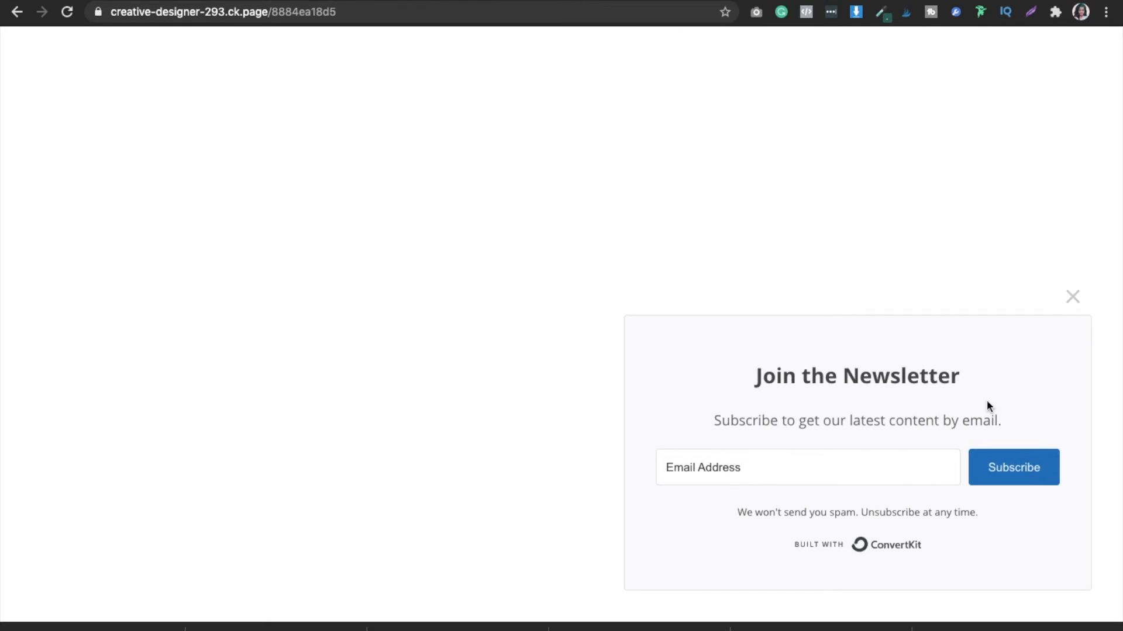
- Enter an email address in the hosted newsletter form and submit the subscription
{"action": "left_click", "coordinate": [804, 482]}
{"action": "left_click", "coordinate": [791, 506]}
{"action": "left_click", "coordinate": [1041, 467]}
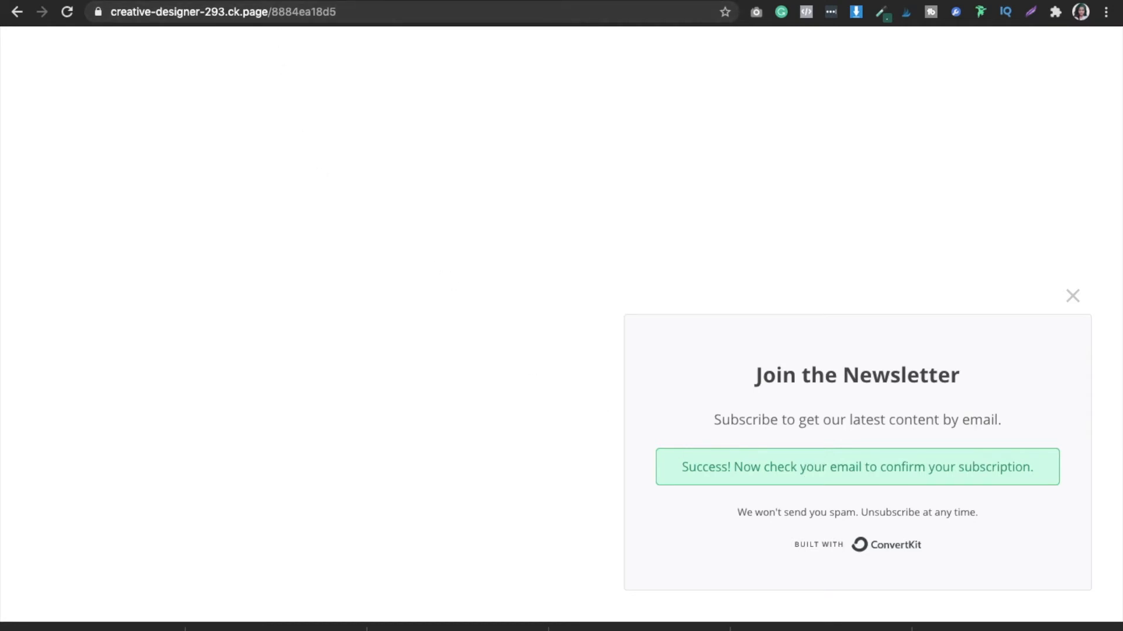
- Switch to Gmail, refresh the inbox, open the subscription confirmation email and mark it as safe
{"action": "left_click", "coordinate": [275, 3]}
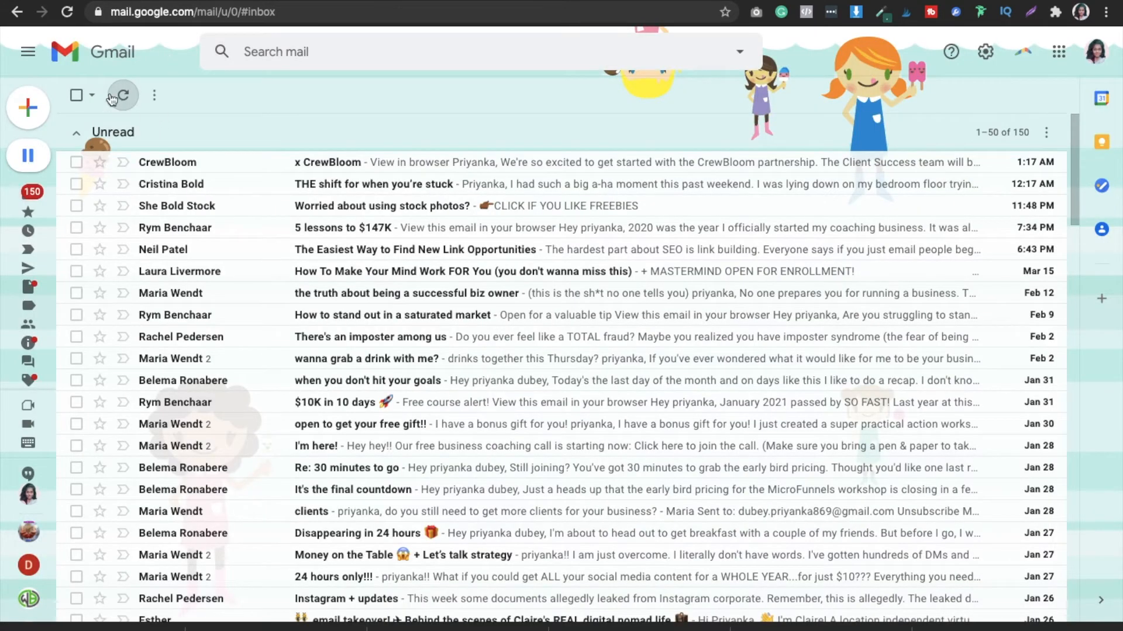
{"action": "left_click", "coordinate": [130, 99]}
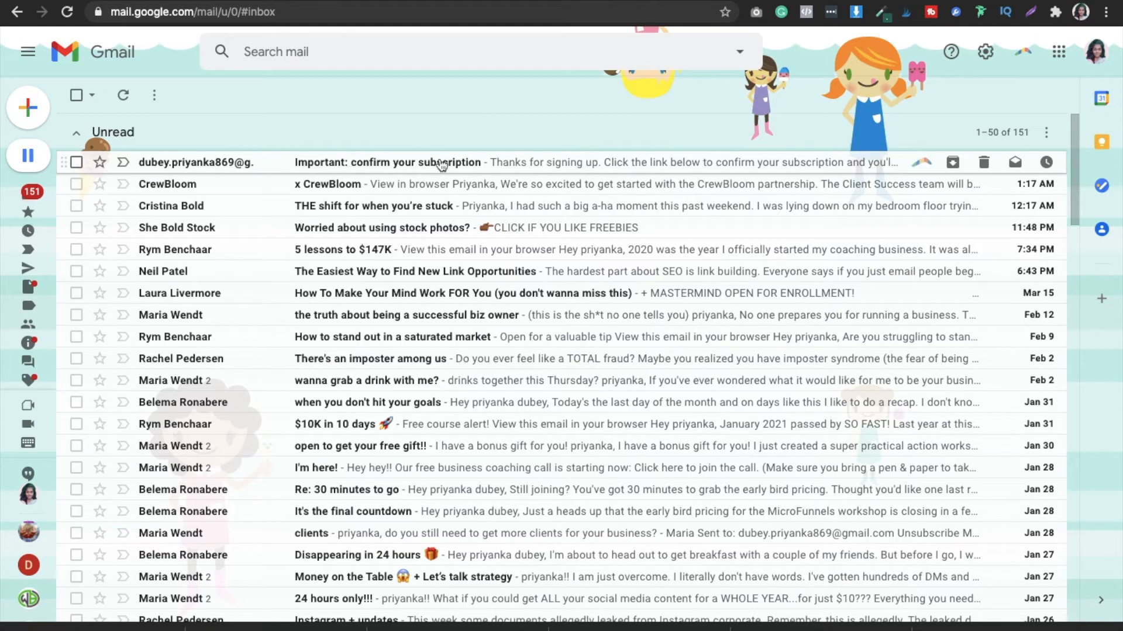
{"action": "left_click", "coordinate": [478, 166]}
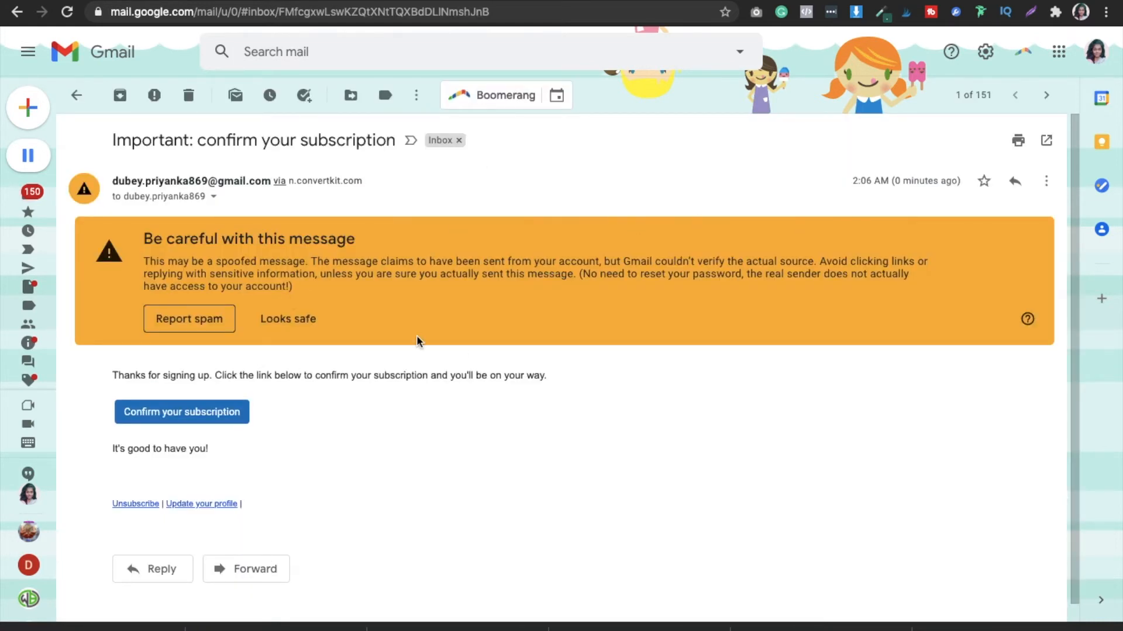
{"action": "left_click", "coordinate": [303, 318]}
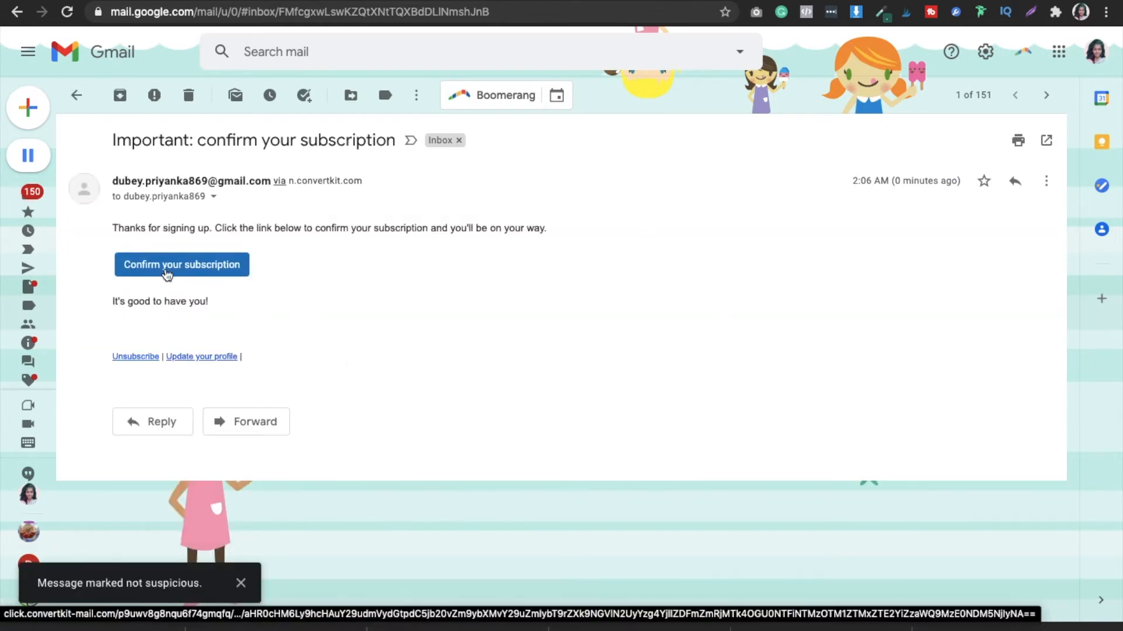
- Return to the Mills form editor in ConvertKit and close the embed options
{"action": "key", "text": "ctrl+Tab"}
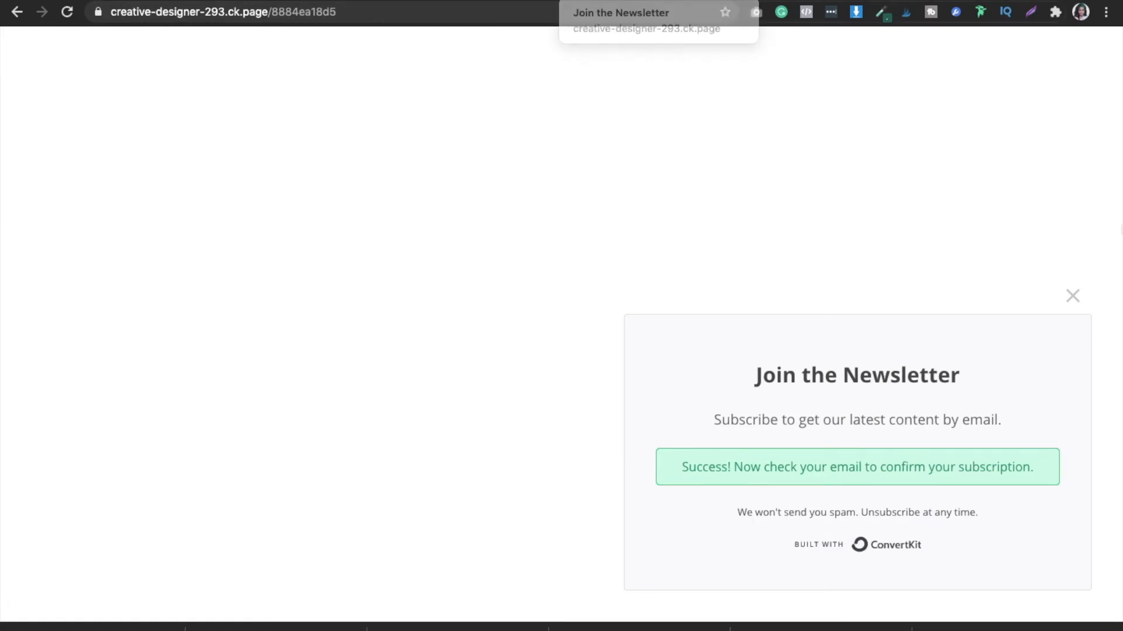
{"action": "key", "text": "ctrl+shift+Tab"}
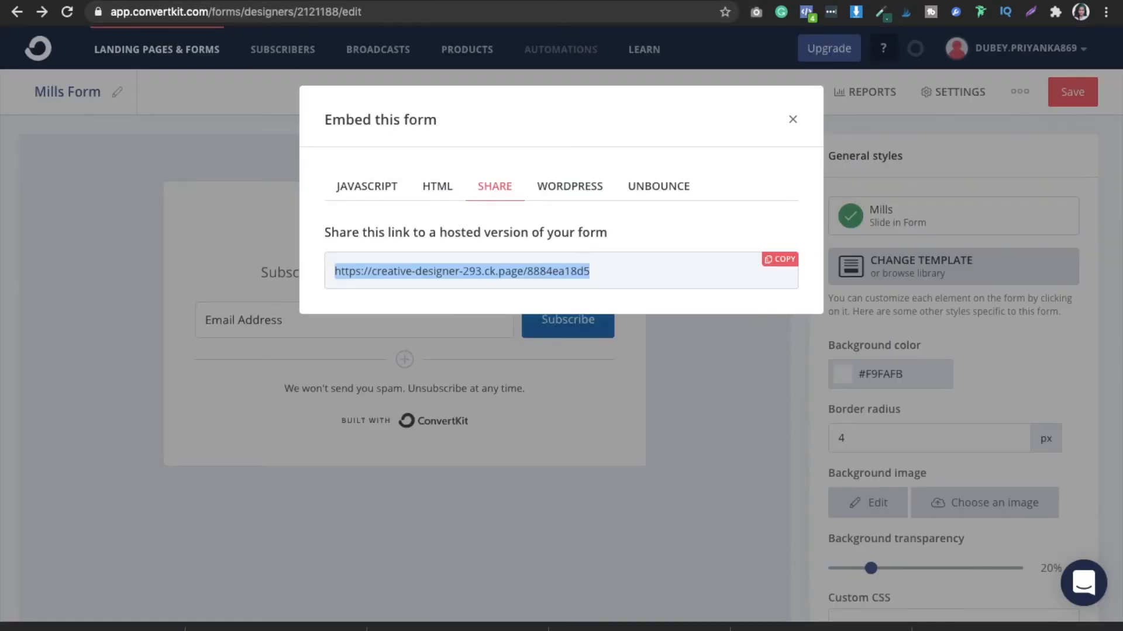
{"action": "left_click", "coordinate": [792, 120]}
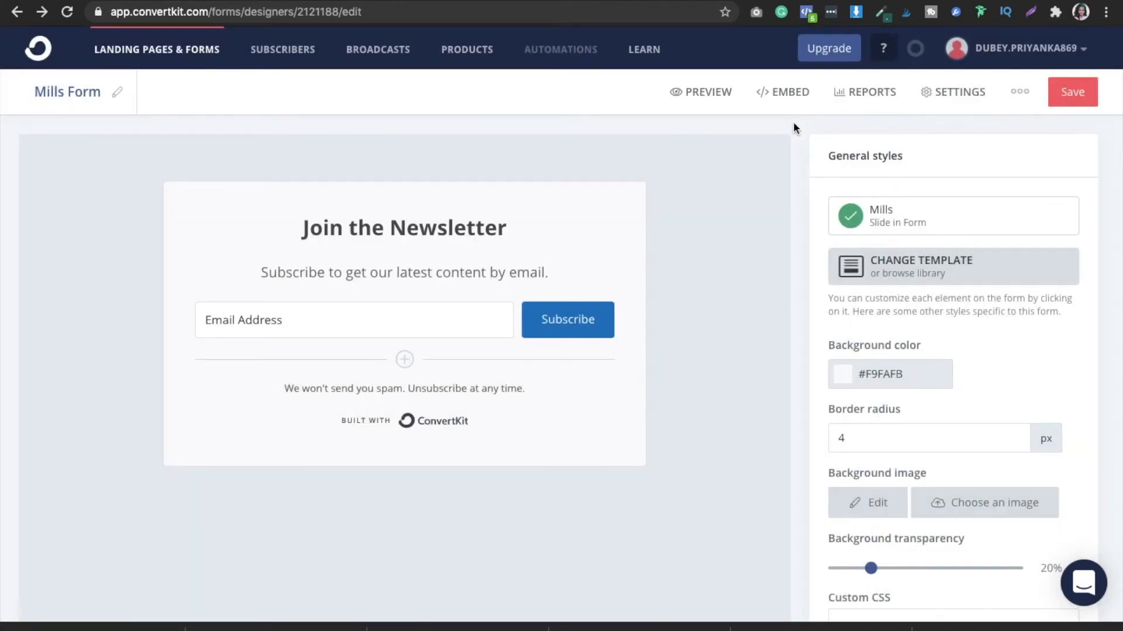
- Rename the Mills form as Demo Form1 and save it
{"action": "left_click", "coordinate": [120, 95]}
{"action": "key", "text": "BackSpace"}
{"action": "key", "text": "BackSpace"}
{"action": "key", "text": "BackSpace"}
{"action": "key", "text": "BackSpace"}
{"action": "key", "text": "BackSpace"}
{"action": "type", "text": "Dem"}
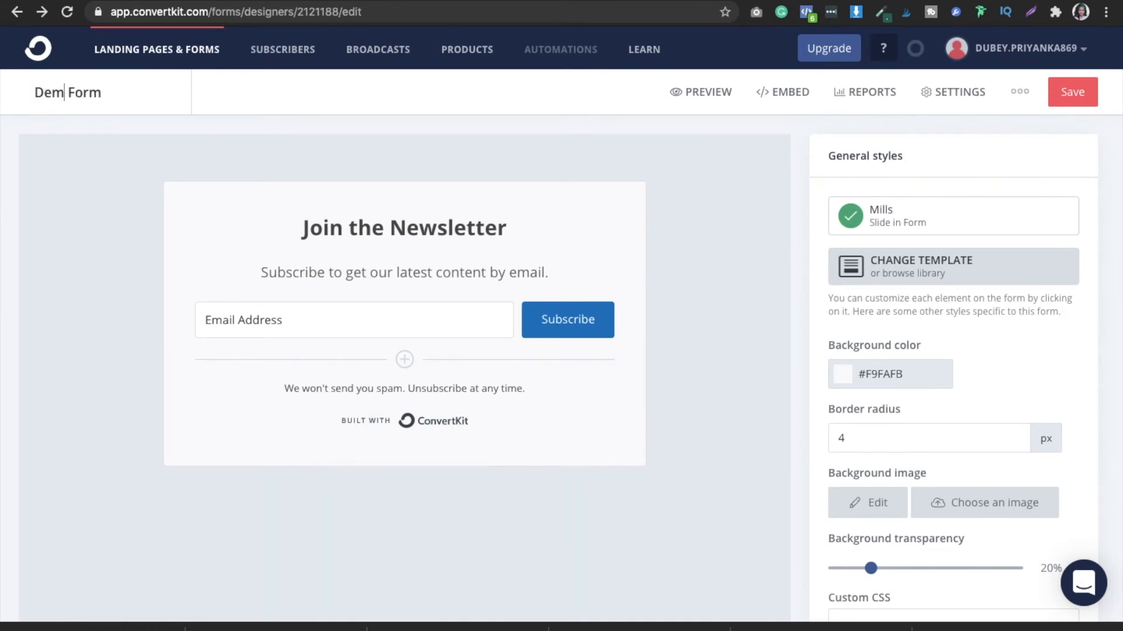
{"action": "type", "text": "o"}
{"action": "left_click", "coordinate": [1072, 93]}
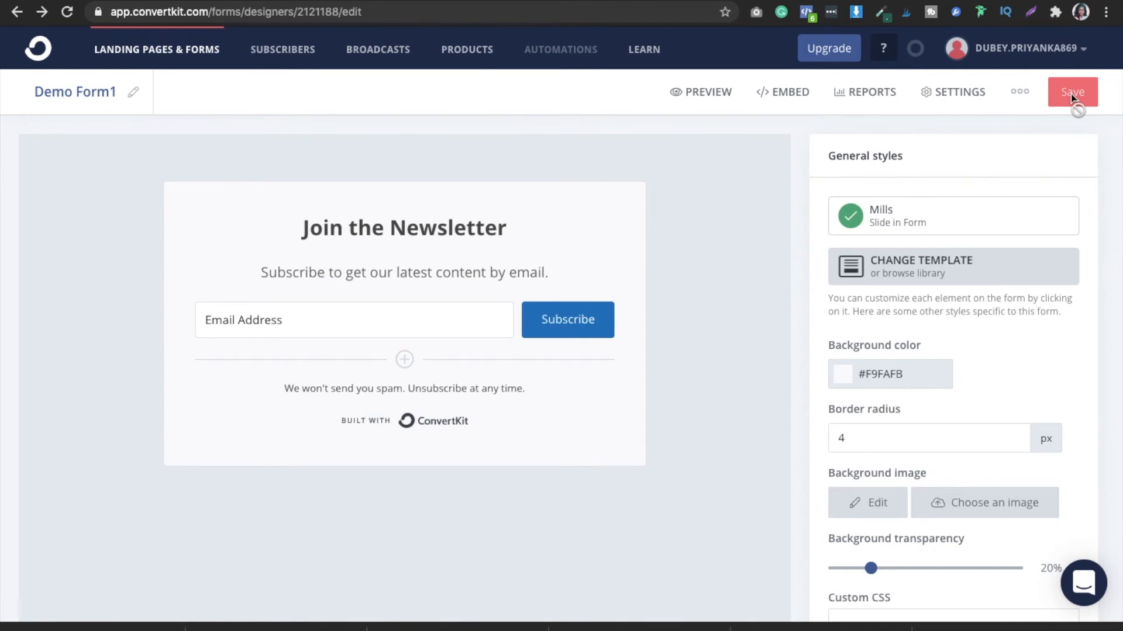
- Return to the landing pages and forms list and check the actions available for the first-row Mills form
{"action": "left_click", "coordinate": [13, 17]}
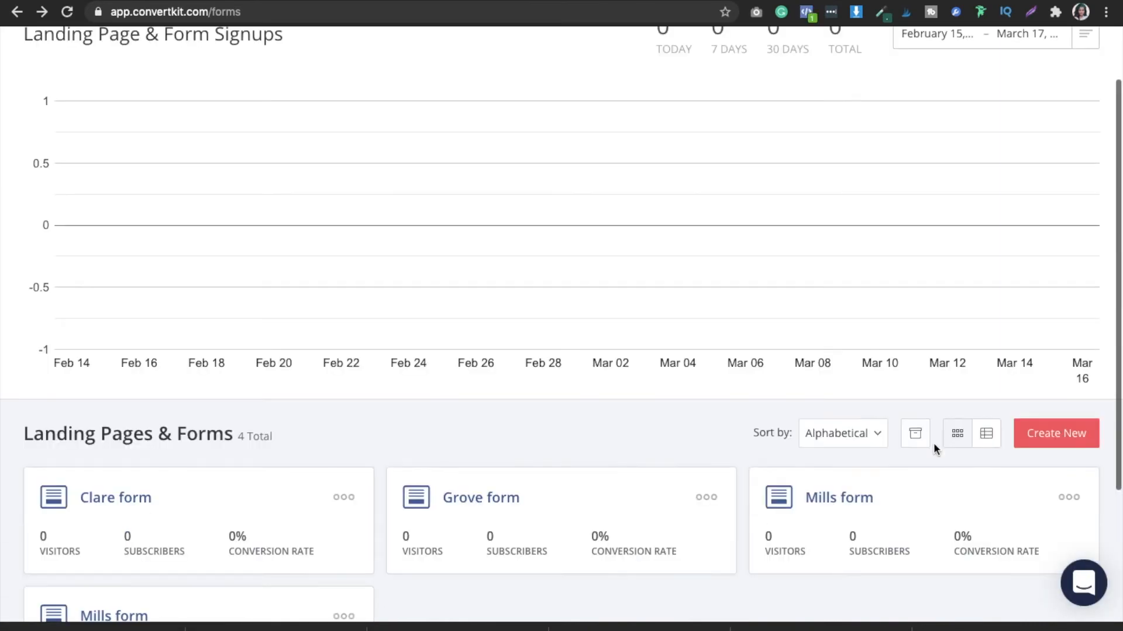
{"action": "left_click", "coordinate": [847, 500]}
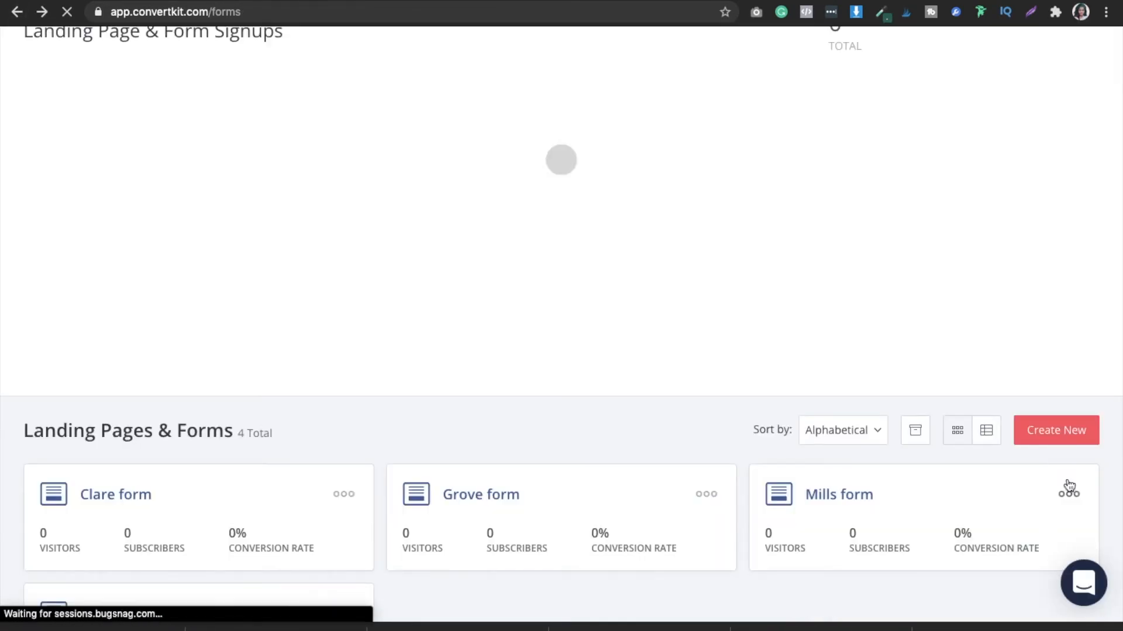
{"action": "left_click", "coordinate": [1069, 495]}
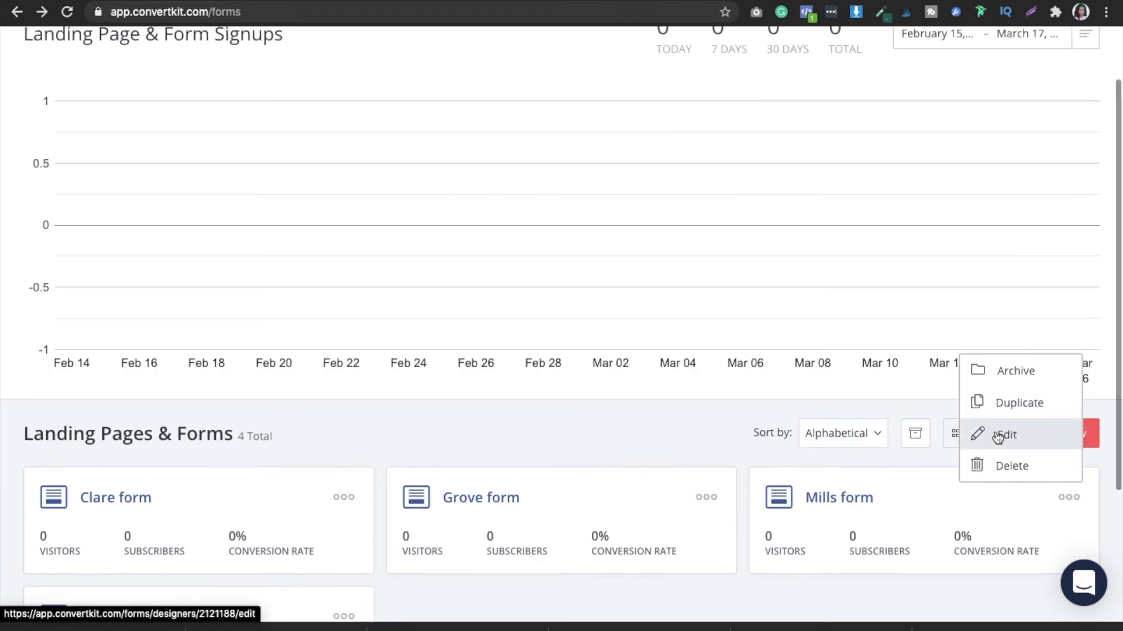
{"action": "left_click", "coordinate": [1018, 416]}
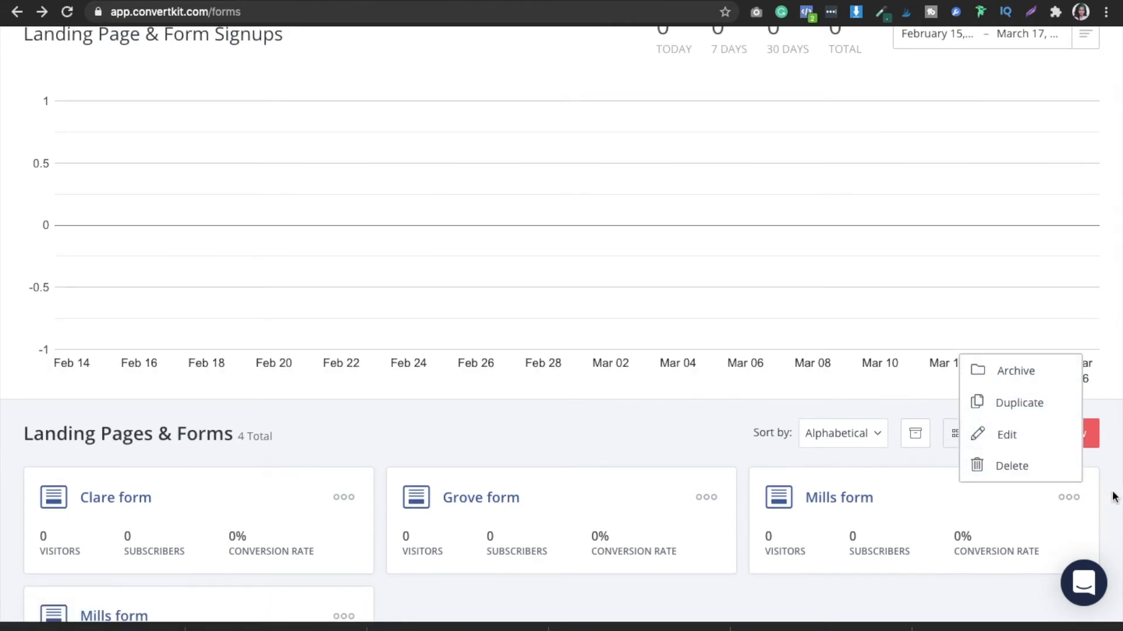
{"action": "left_click", "coordinate": [1067, 498]}
{"action": "left_click", "coordinate": [1001, 434]}
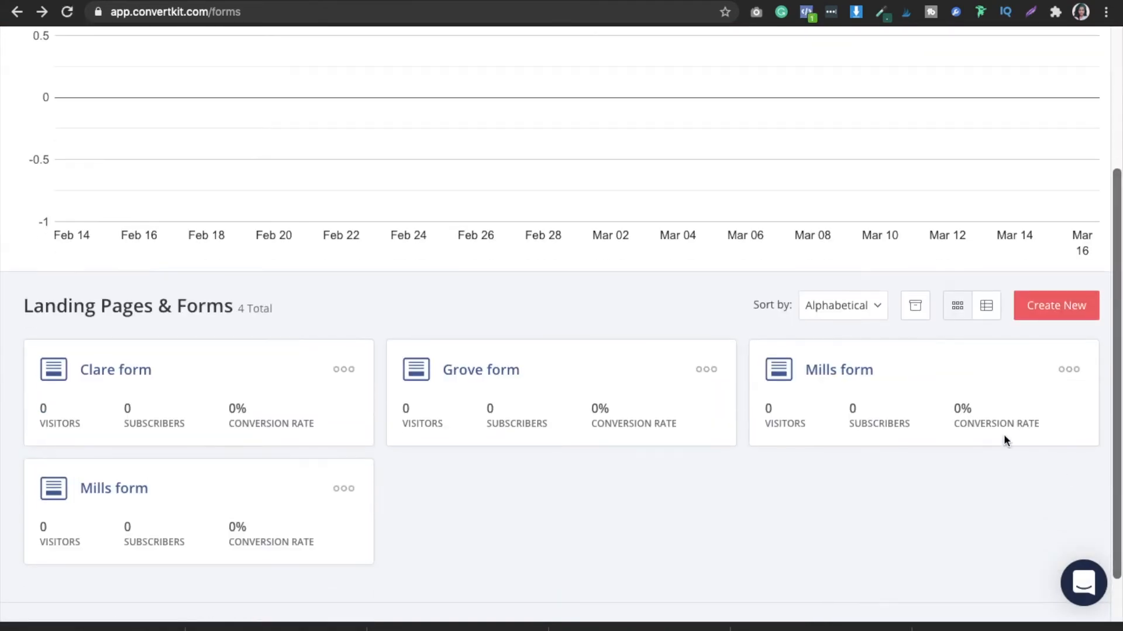
{"action": "left_click", "coordinate": [1068, 371]}
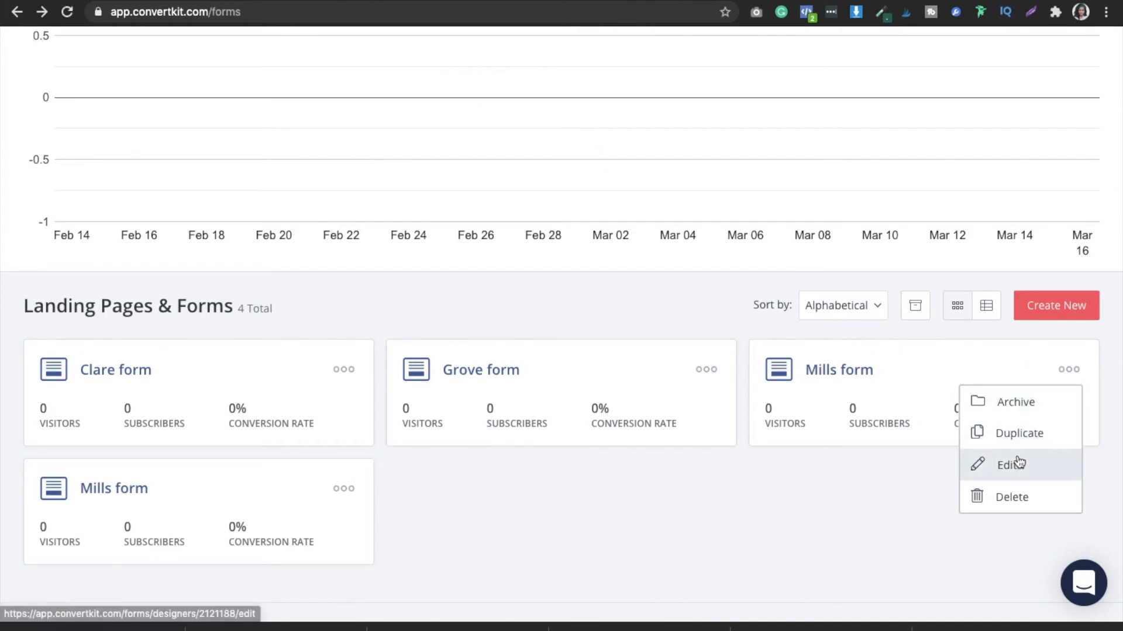
- Delete the Mills form in the second row of the forms list and review the remaining forms
{"action": "left_click", "coordinate": [344, 490]}
{"action": "left_click", "coordinate": [272, 464]}
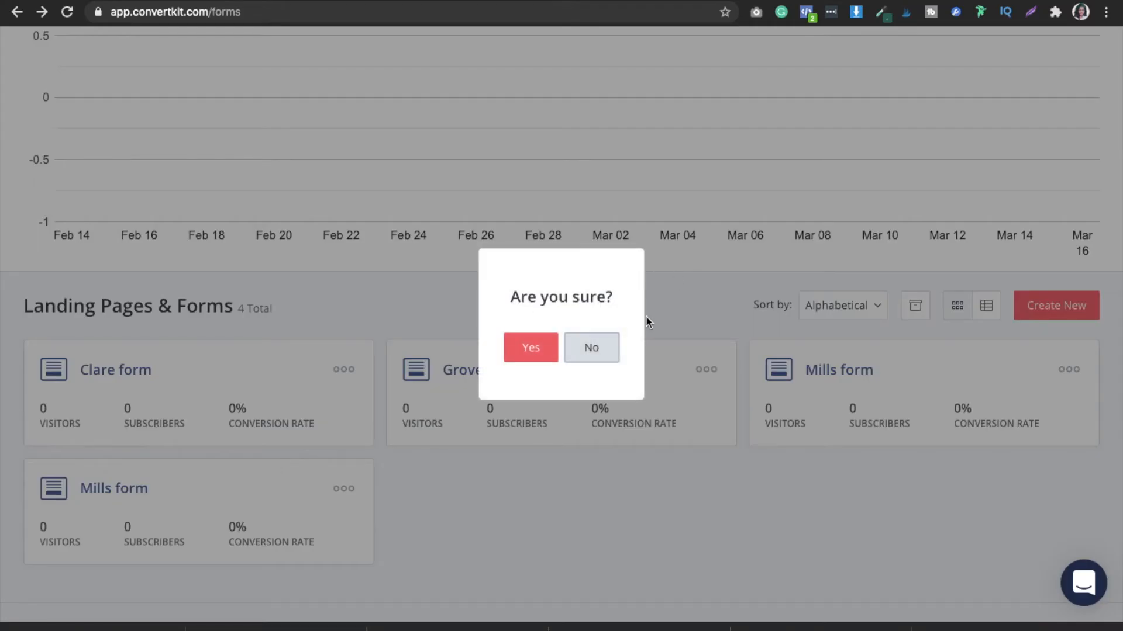
{"action": "left_click", "coordinate": [533, 358]}
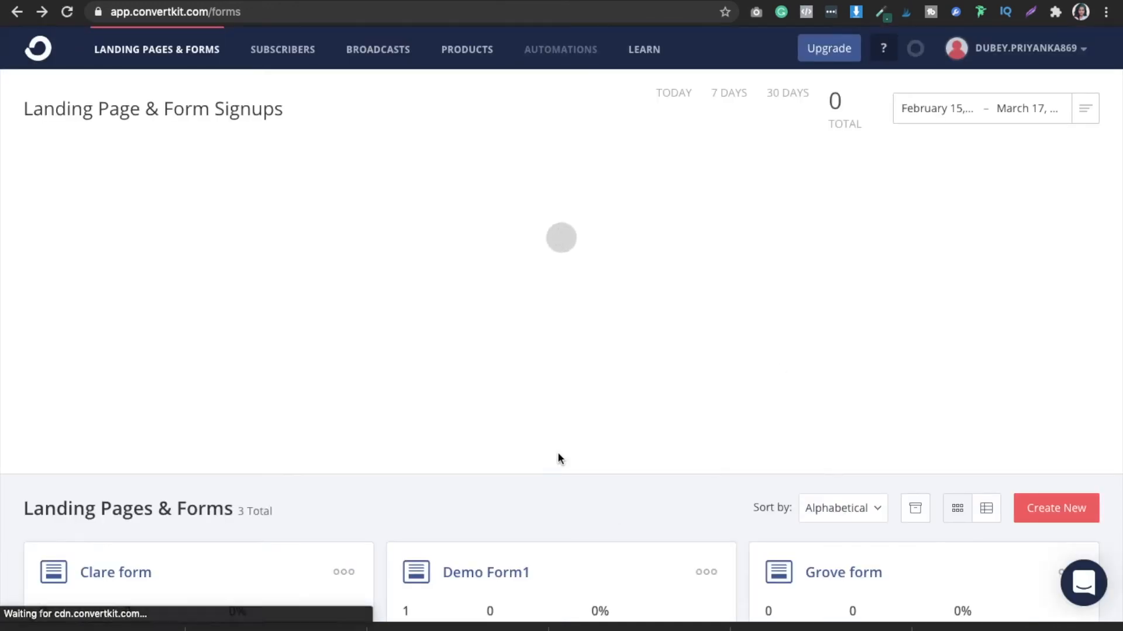
{"action": "scroll", "coordinate": [557, 456], "scroll_direction": "down", "scroll_amount": 2}
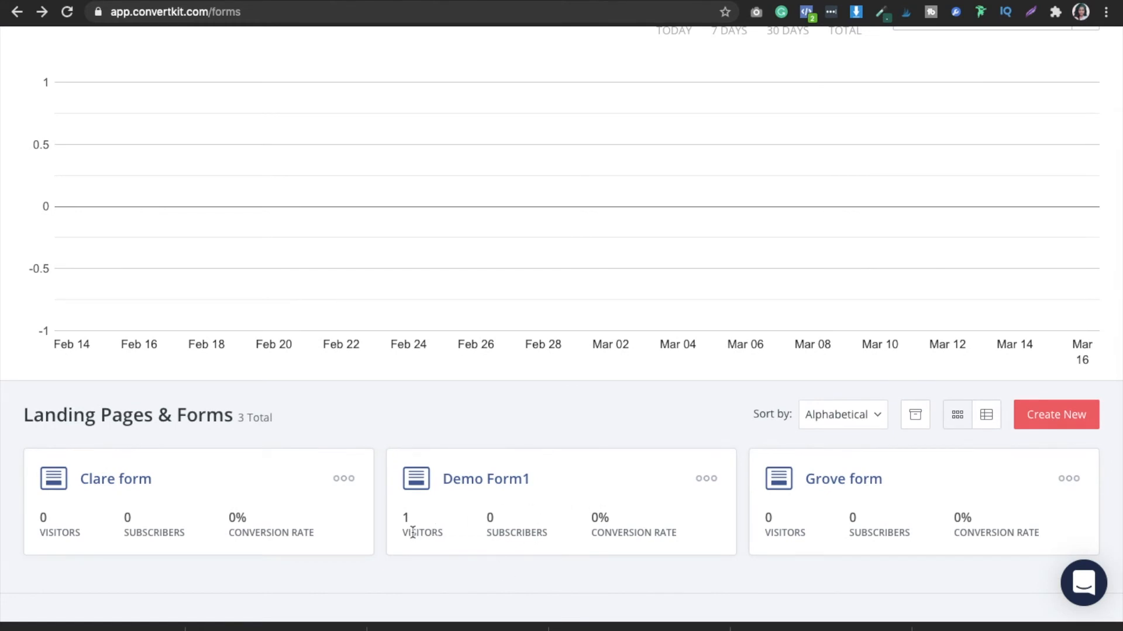
{"action": "scroll", "coordinate": [412, 532], "scroll_direction": "up", "scroll_amount": 2}
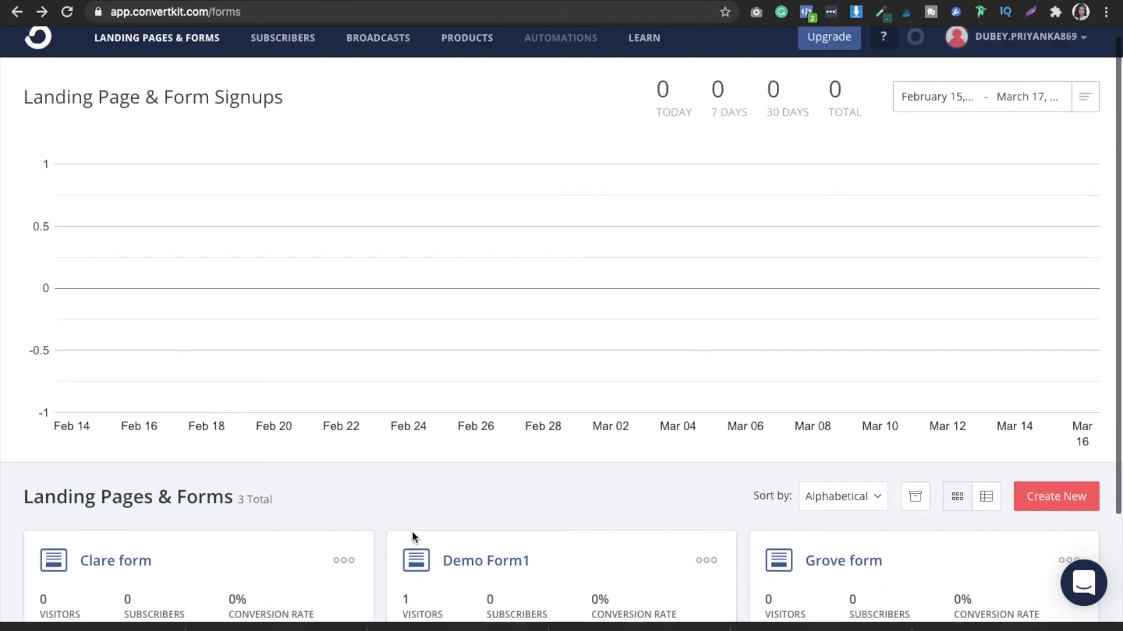
- Start a new subscriber form or page and choose Landing Page as its type
{"action": "left_click", "coordinate": [1054, 512]}
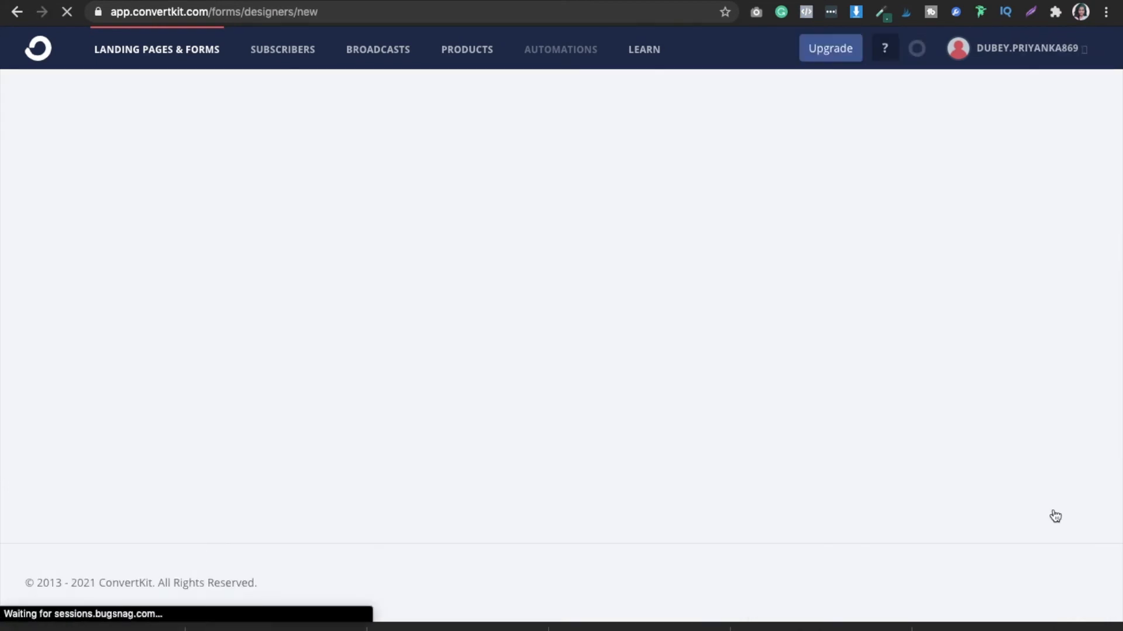
{"action": "left_click", "coordinate": [713, 190]}
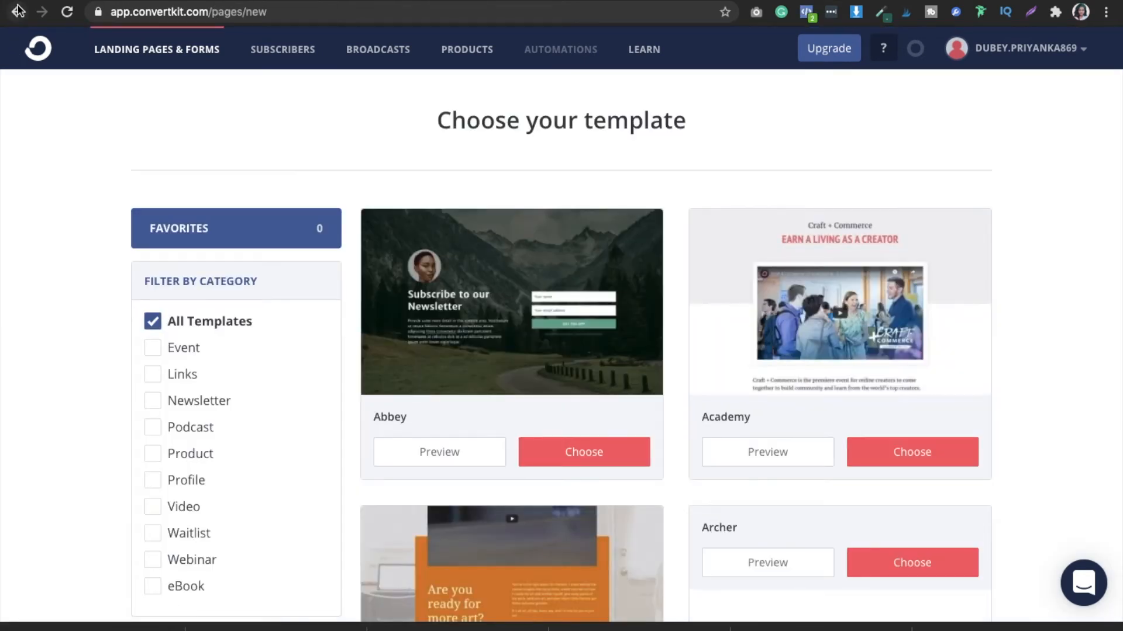
{"action": "left_click", "coordinate": [17, 12]}
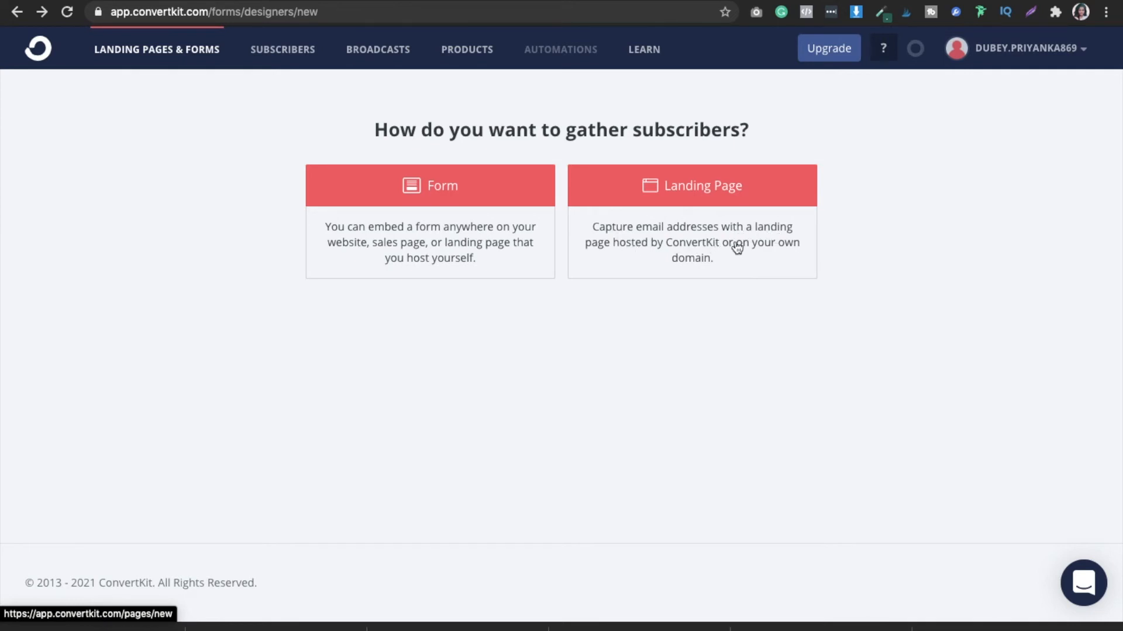
{"action": "left_click", "coordinate": [693, 175]}
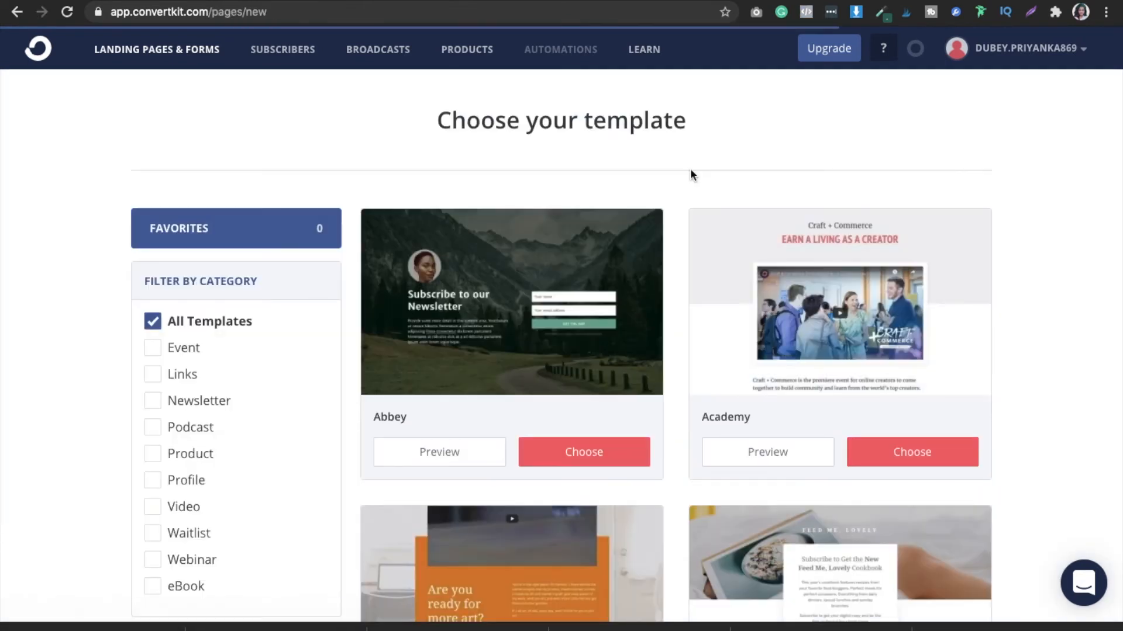
- Browse the landing page templates and create a page from the Cypress template
{"action": "scroll", "coordinate": [912, 174], "scroll_direction": "down", "scroll_amount": 5}
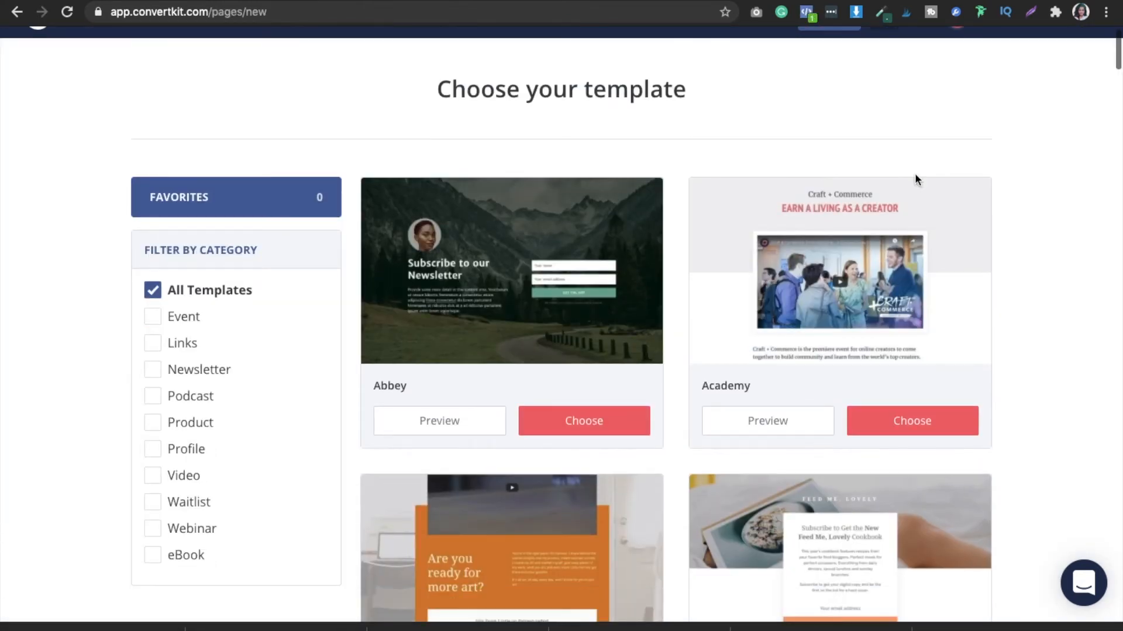
{"action": "scroll", "coordinate": [914, 173], "scroll_direction": "down", "scroll_amount": 10}
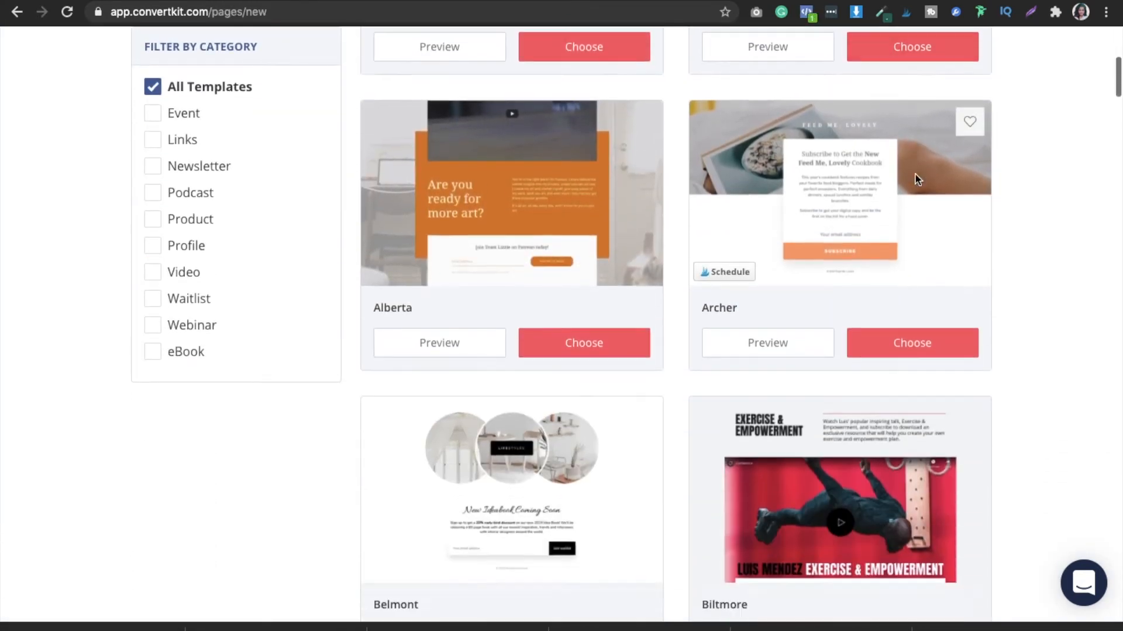
{"action": "scroll", "coordinate": [914, 174], "scroll_direction": "down", "scroll_amount": 8}
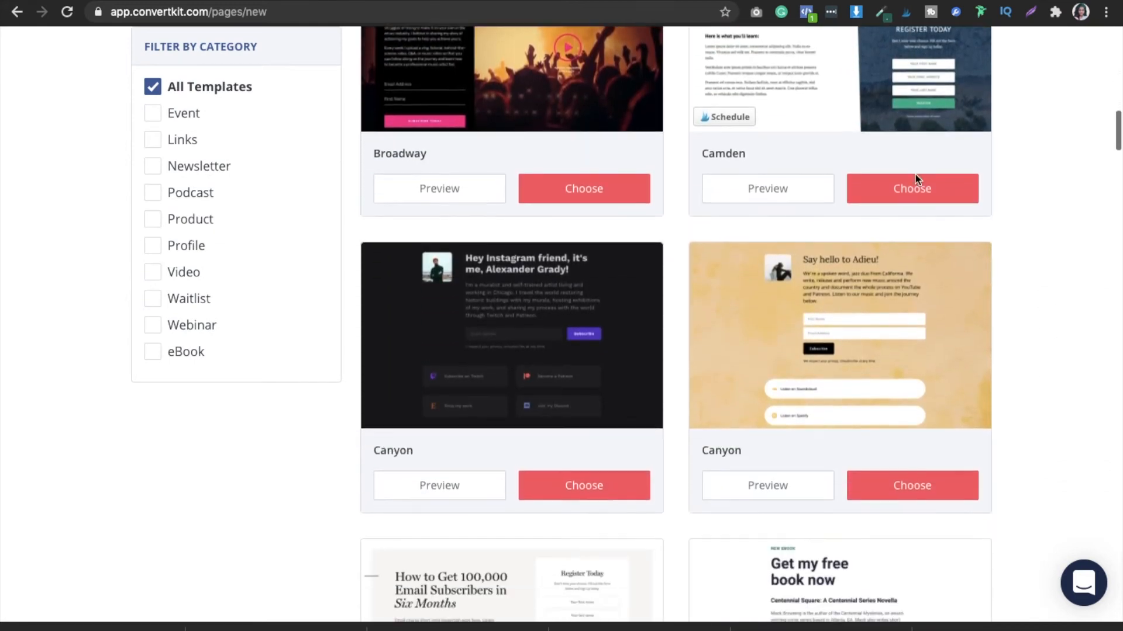
{"action": "scroll", "coordinate": [1116, 139], "scroll_direction": "down", "scroll_amount": 2}
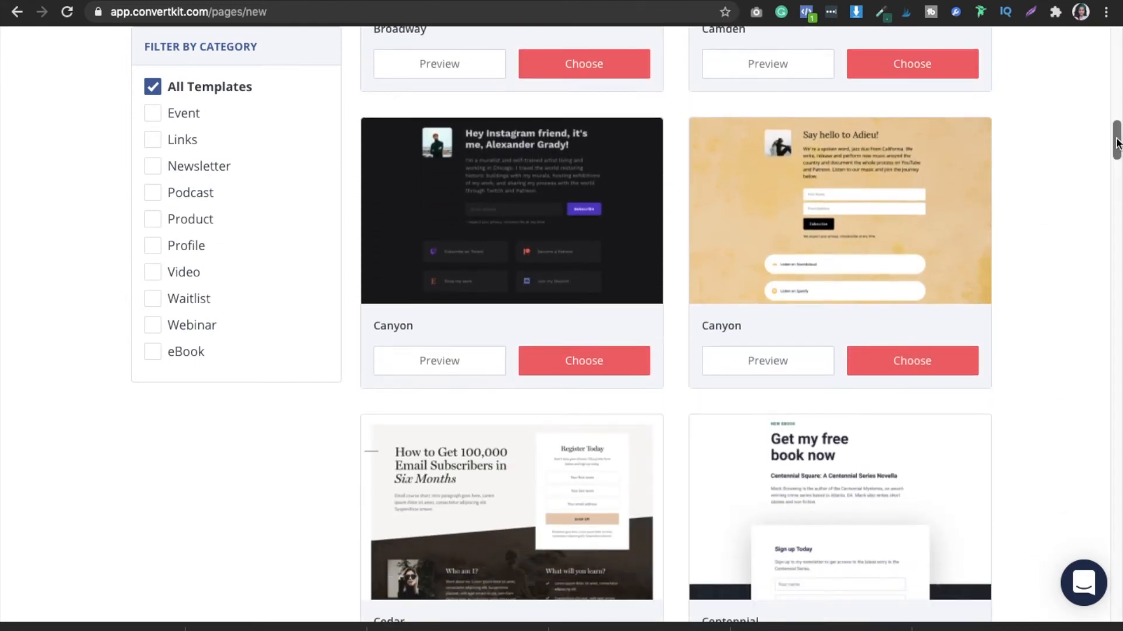
{"action": "left_click_drag", "start_coordinate": [1116, 141], "coordinate": [1116, 167]}
{"action": "scroll", "coordinate": [1114, 170], "scroll_direction": "down", "scroll_amount": 1}
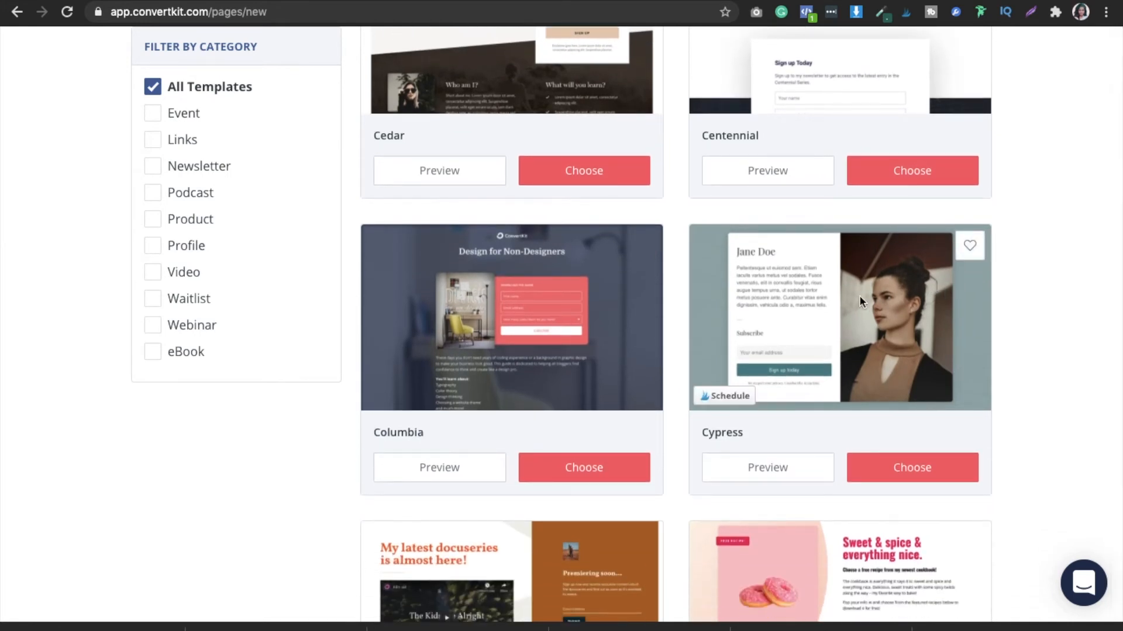
{"action": "left_click", "coordinate": [899, 470]}
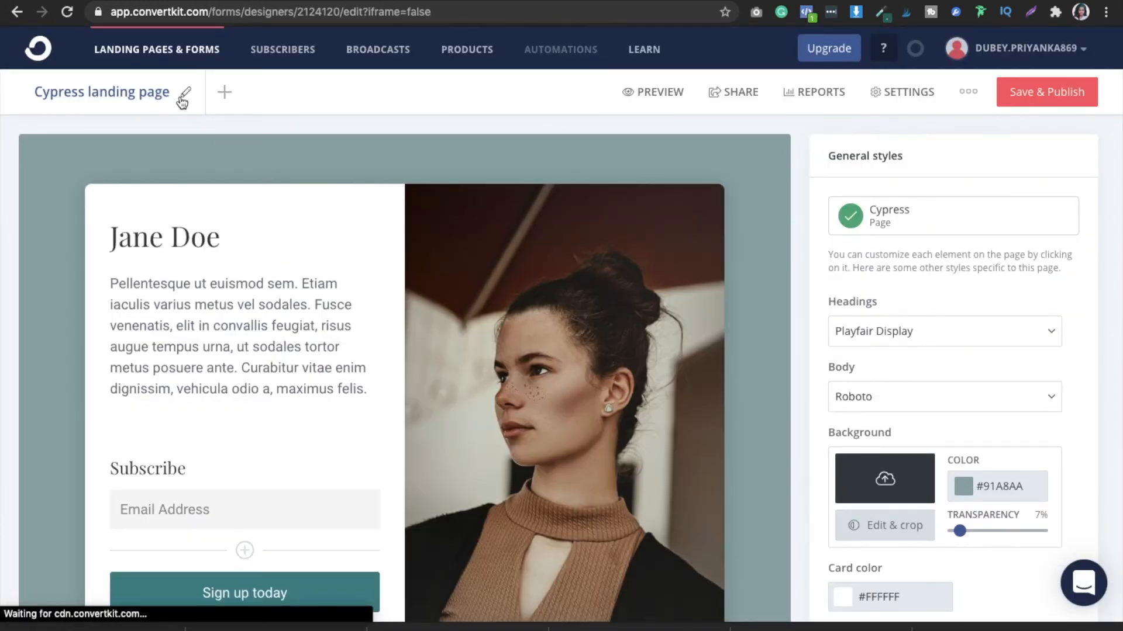
- Rename the Cypress landing page as "Demo landing page"
{"action": "left_click", "coordinate": [180, 95]}
{"action": "left_click", "coordinate": [88, 93]}
{"action": "key", "text": "BackSpace"}
{"action": "key", "text": "BackSpace"}
{"action": "key", "text": "BackSpace"}
{"action": "key", "text": "BackSpace"}
{"action": "key", "text": "BackSpace"}
{"action": "key", "text": "BackSpace"}
{"action": "key", "text": "BackSpace"}
{"action": "key", "text": "BackSpace"}
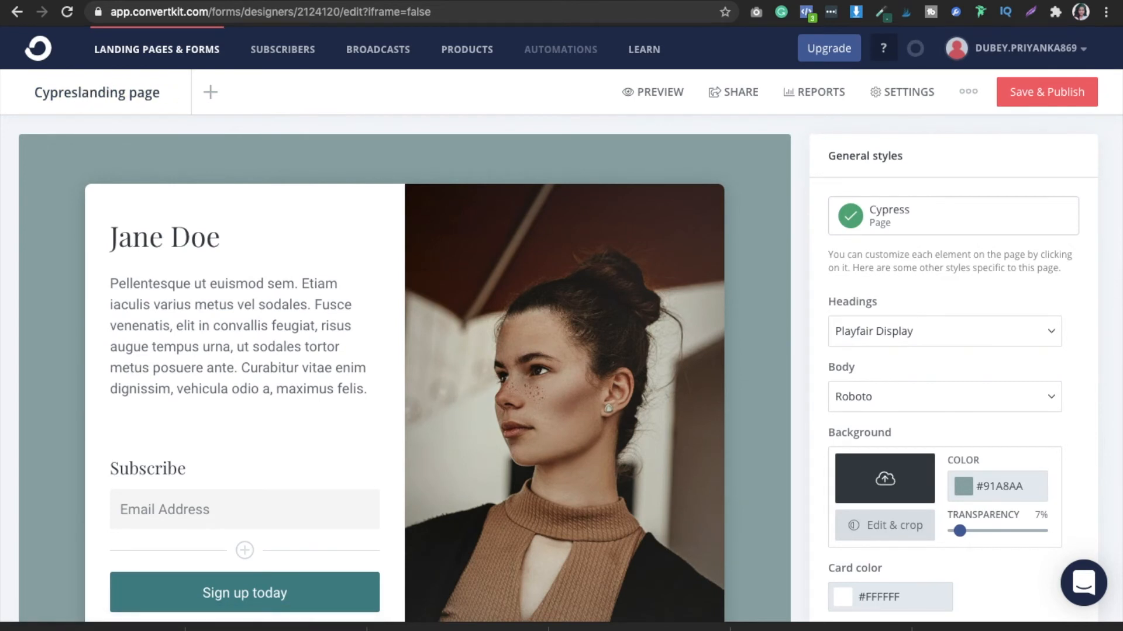
{"action": "type", "text": "De"}
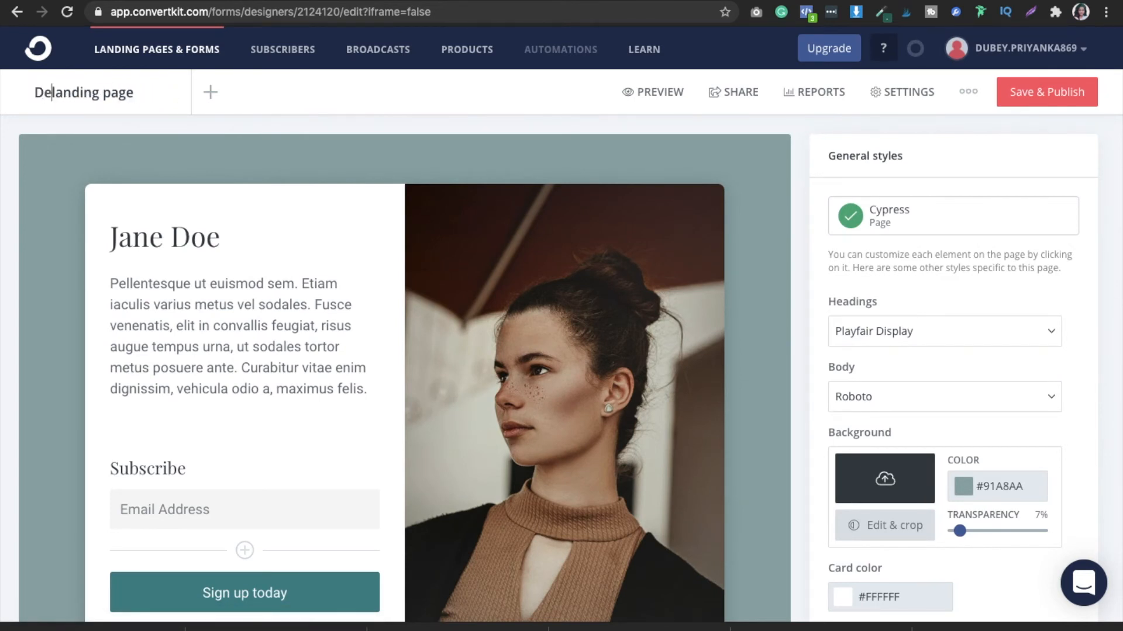
{"action": "type", "text": "mo"}
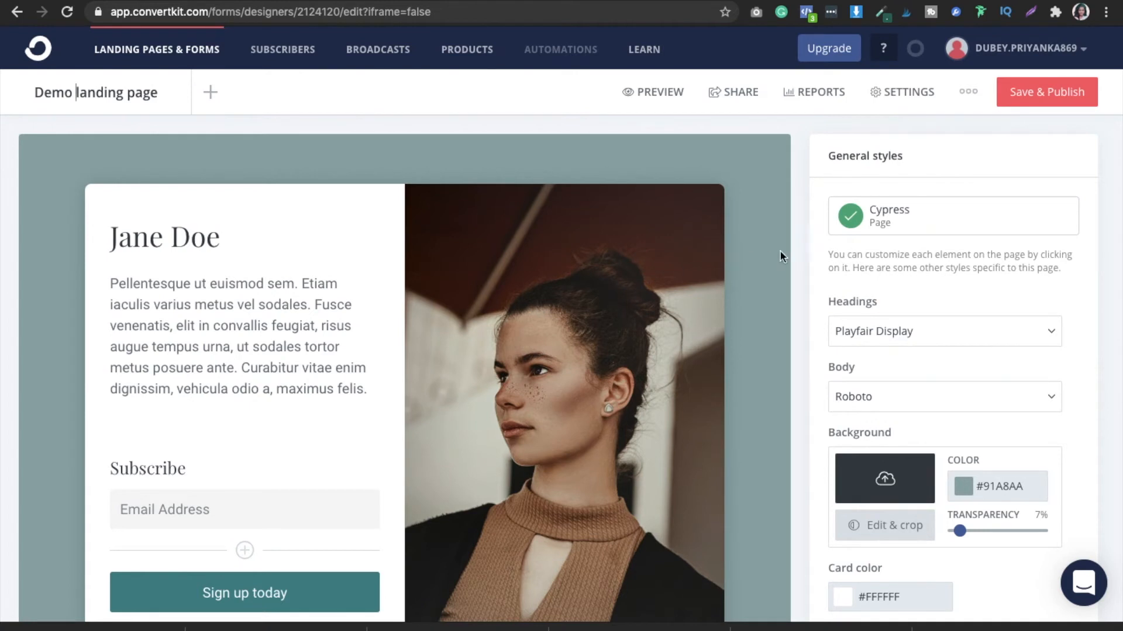
{"action": "left_click", "coordinate": [798, 251]}
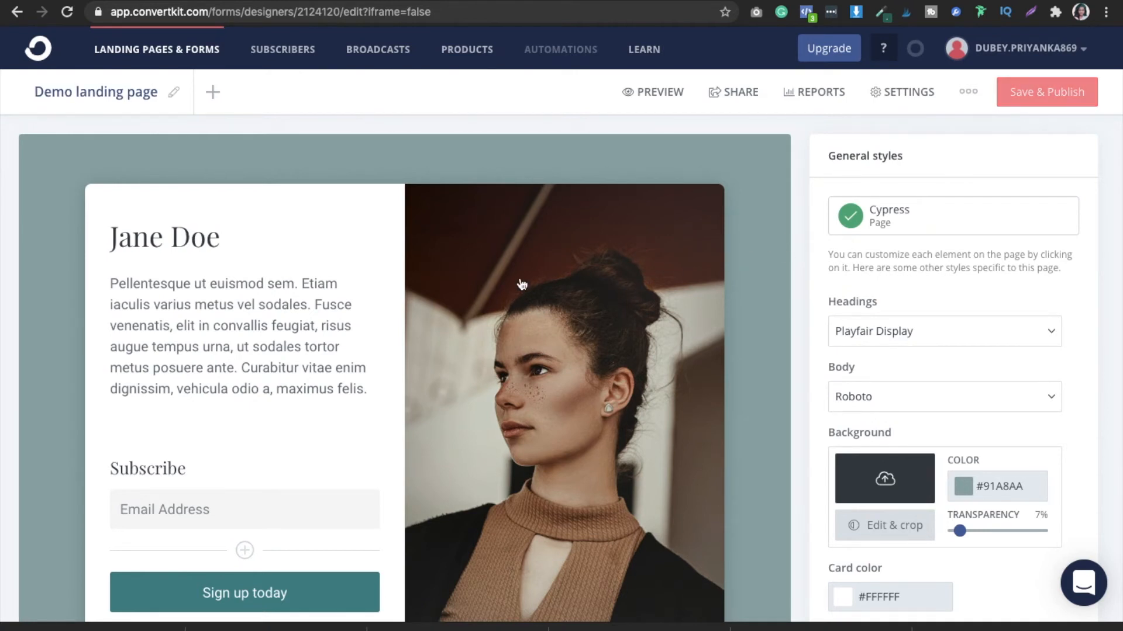
- Replace the placeholder name in the page's headline with the creator's full name
{"action": "left_click", "coordinate": [215, 237]}
{"action": "key", "text": "BackSpace"}
{"action": "key", "text": "BackSpace"}
{"action": "key", "text": "BackSpace"}
{"action": "key", "text": "BackSpace"}
{"action": "key", "text": "BackSpace"}
{"action": "key", "text": "BackSpace"}
{"action": "key", "text": "BackSpace"}
{"action": "key", "text": "BackSpace"}
{"action": "type", "text": "Priyanka Dubey"}
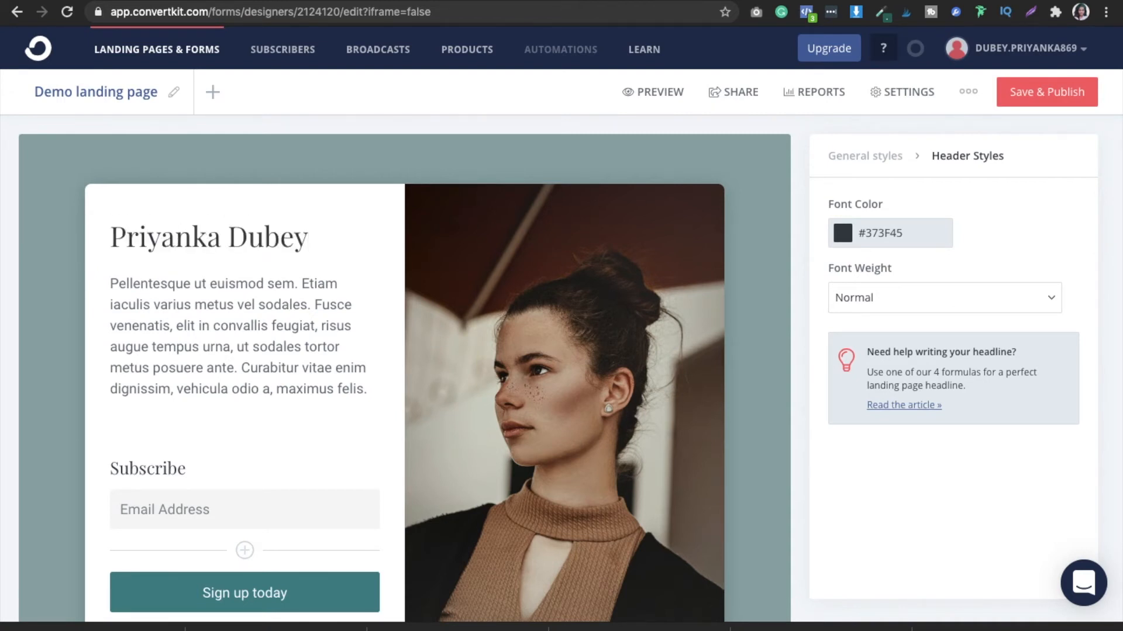
- Replace the placeholder paragraph under the headline with: Download the Freebie below to learn "How to create a successful online "
{"action": "double_click", "coordinate": [210, 338]}
{"action": "left_click", "coordinate": [364, 386]}
{"action": "left_click_drag", "start_coordinate": [363, 387], "coordinate": [114, 284]}
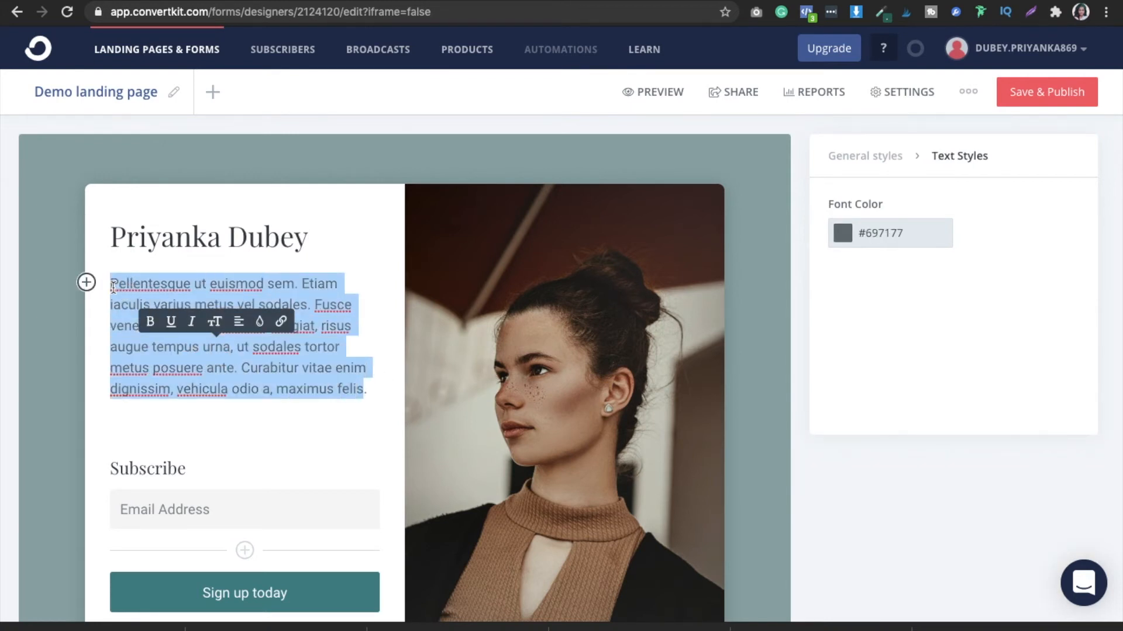
{"action": "key", "text": "BackSpace"}
{"action": "type", "text": "Download"}
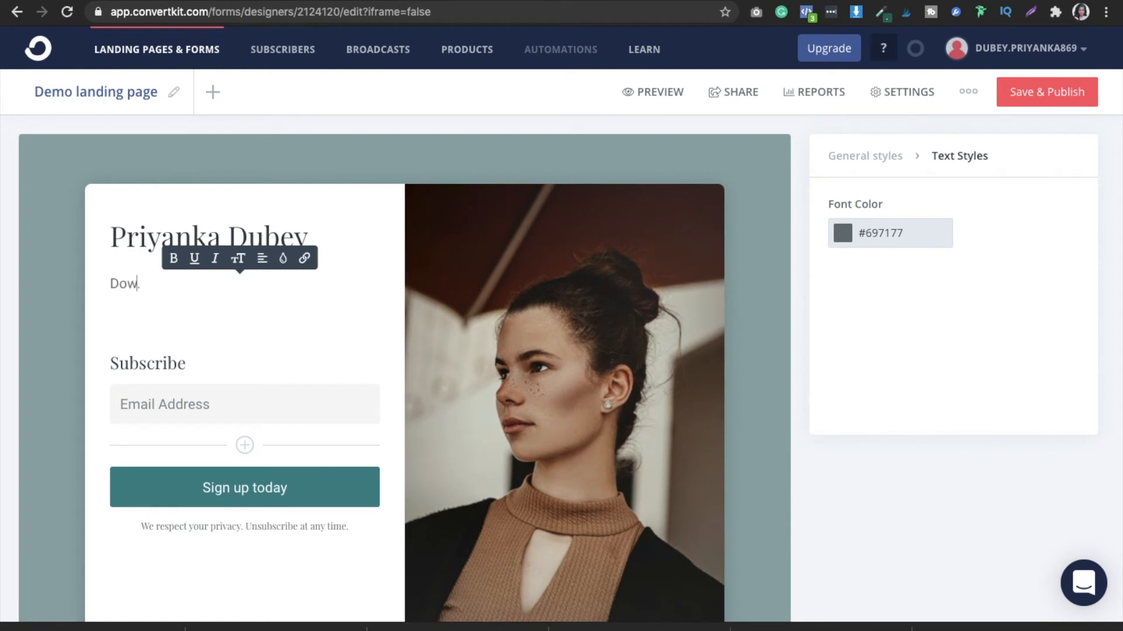
{"action": "type", "text": " the Freebie below to learn"}
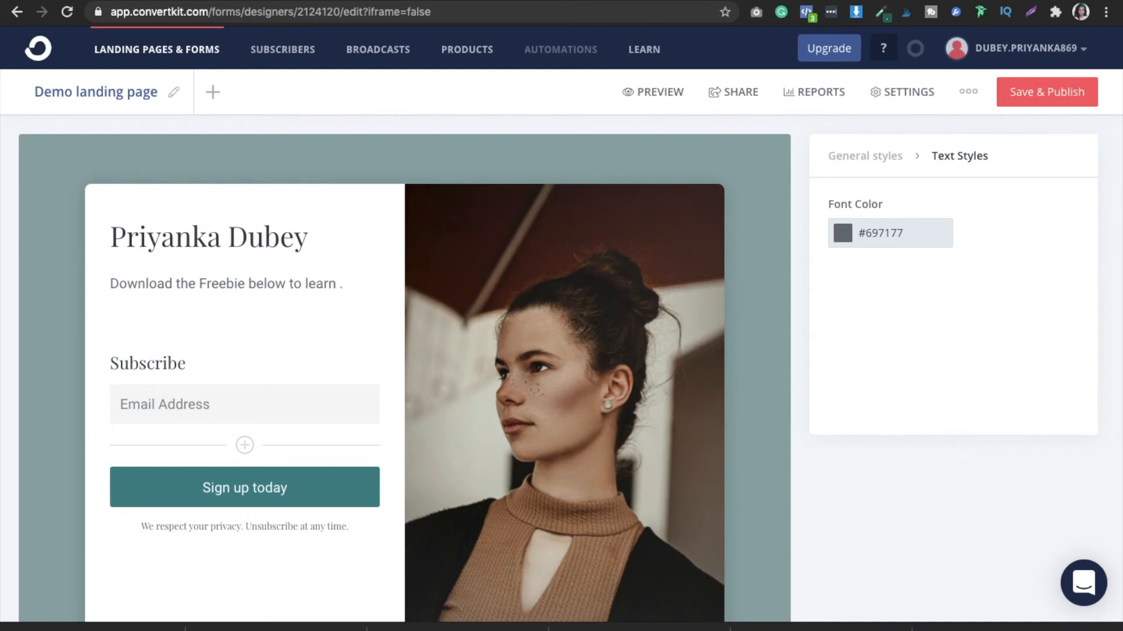
{"action": "type", "text": "How to create a"}
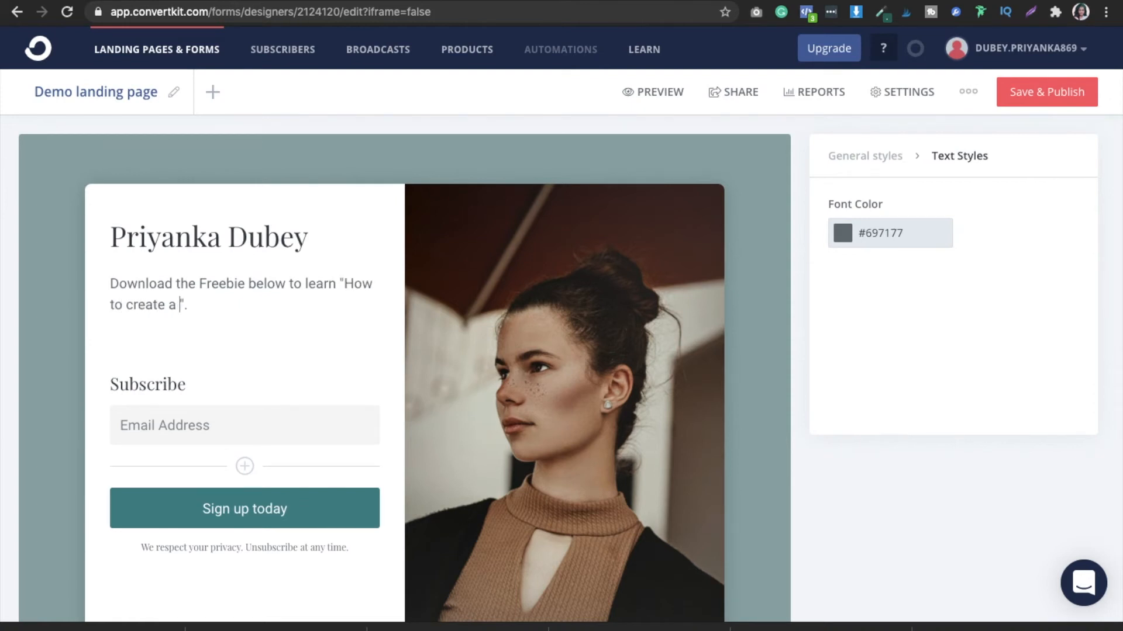
{"action": "type", "text": " succefful online "}
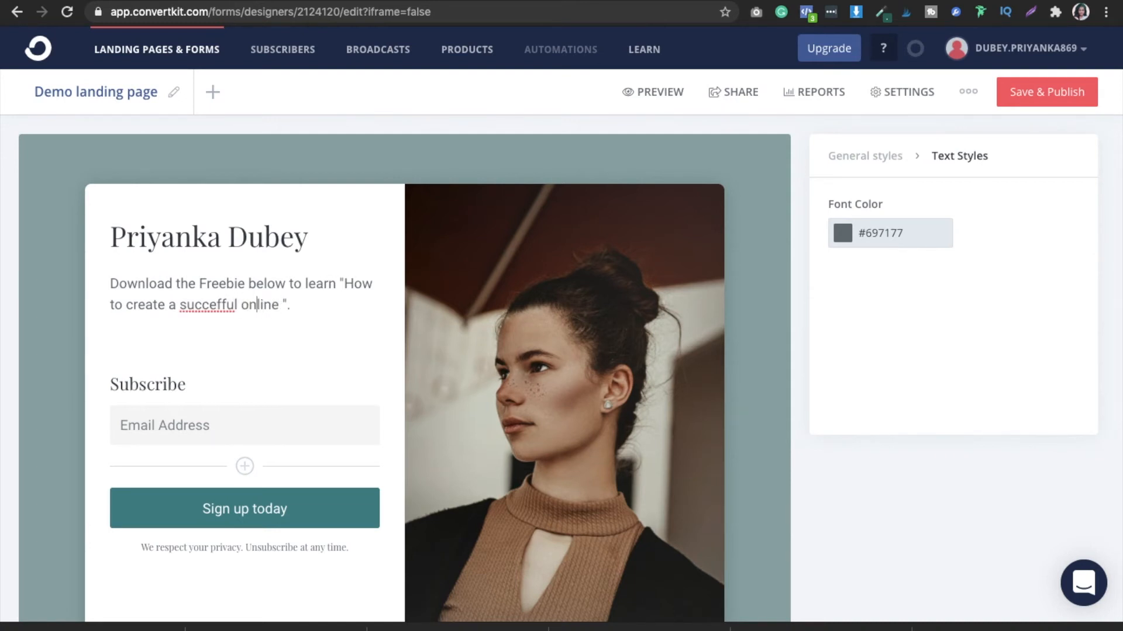
{"action": "type", "text": "l"}
{"action": "left_click", "coordinate": [216, 305]}
{"action": "type", "text": "ssful"}
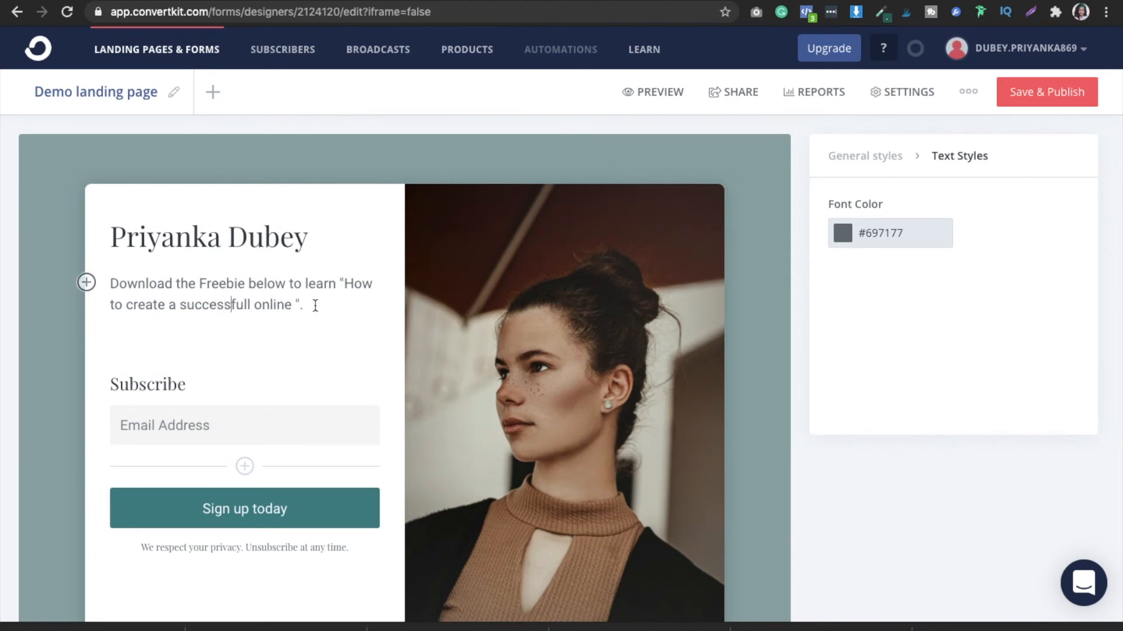
{"action": "left_click", "coordinate": [253, 304]}
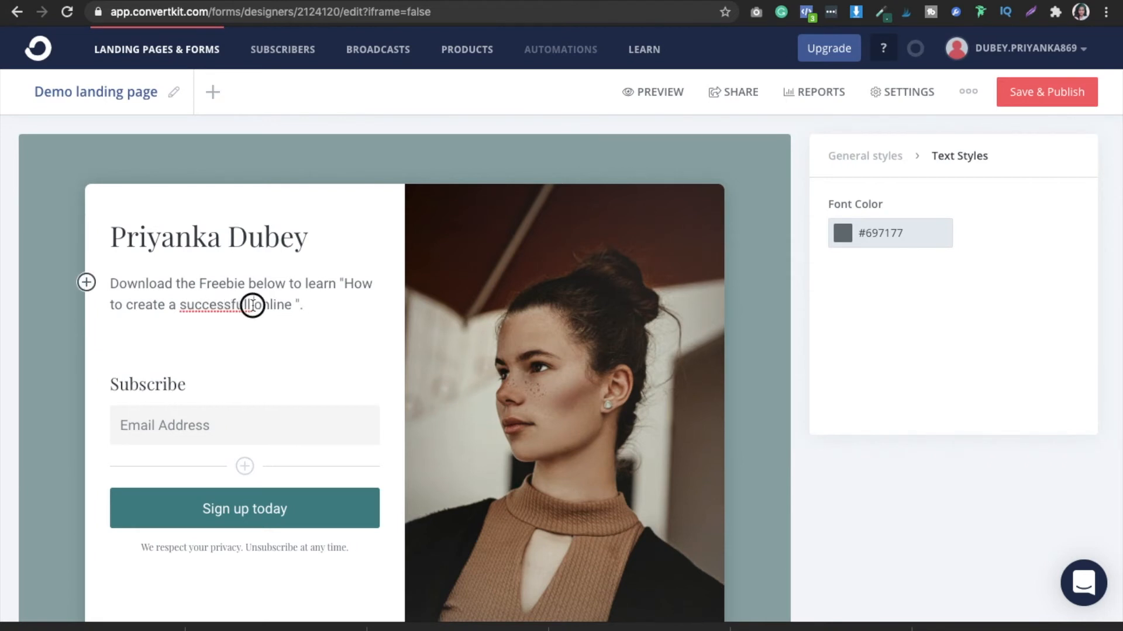
{"action": "key", "text": "BackSpace"}
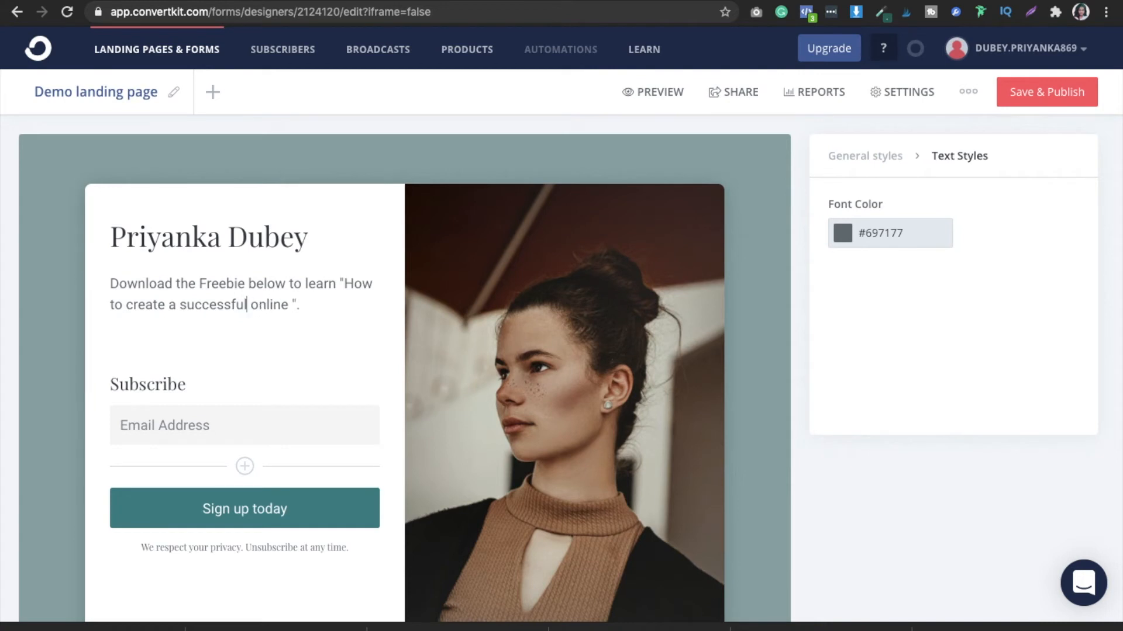
- Extend the quoted phrase in the paragraph after "online" with "bsuiness in 5 weeks"
{"action": "left_click", "coordinate": [322, 384]}
{"action": "left_click", "coordinate": [284, 304]}
{"action": "type", "text": "bsuiness in"}
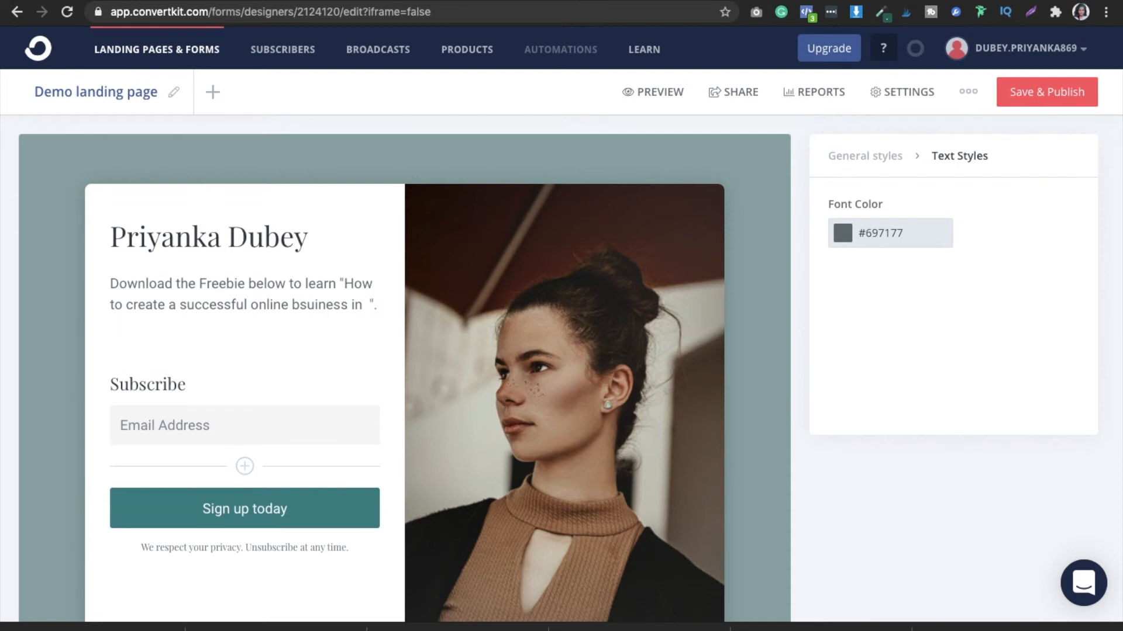
{"action": "type", "text": "5 weeks"}
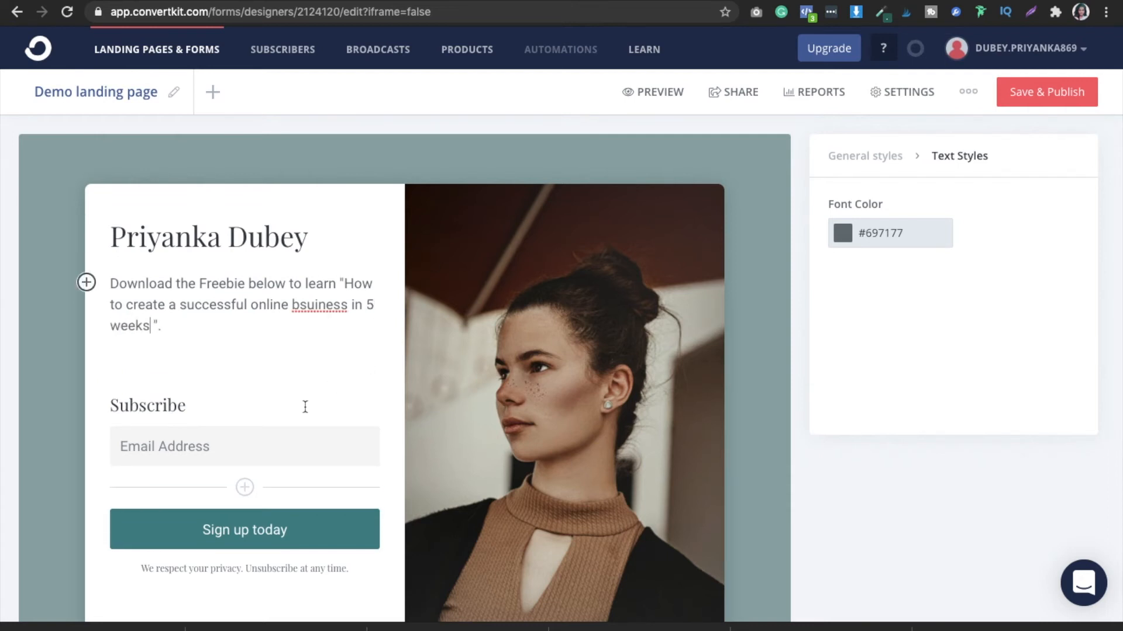
- Change the sign-up button's text to "Download the Freebie Now!"
{"action": "left_click", "coordinate": [251, 446]}
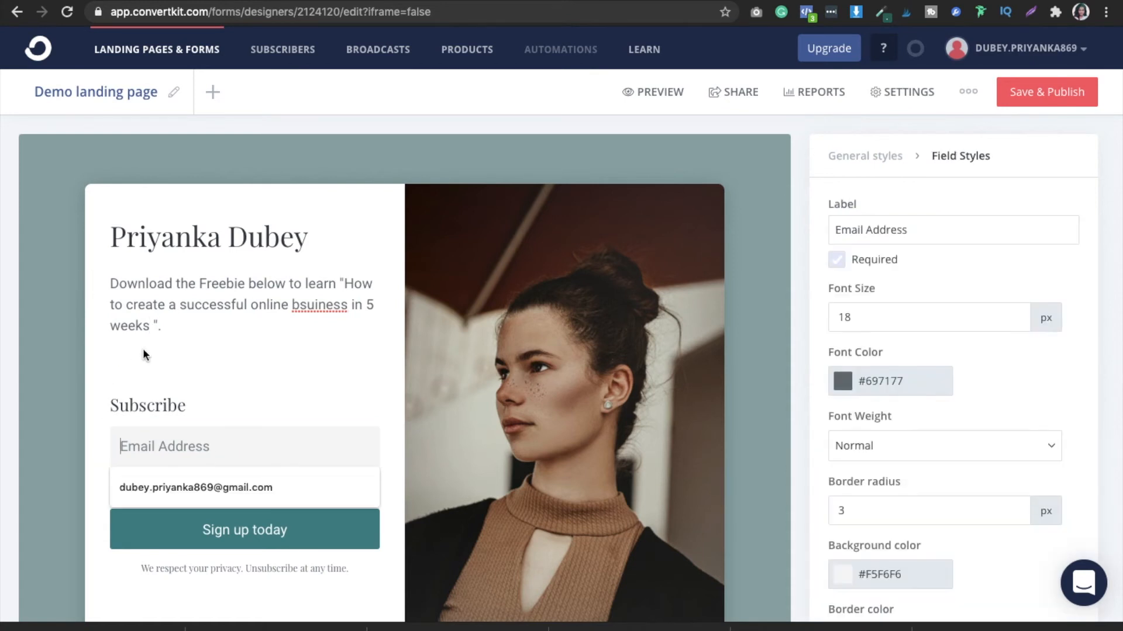
{"action": "left_click", "coordinate": [323, 531]}
{"action": "key", "text": "BackSpace"}
{"action": "key", "text": "BackSpace"}
{"action": "key", "text": "BackSpace"}
{"action": "key", "text": "BackSpace"}
{"action": "key", "text": "BackSpace"}
{"action": "key", "text": "BackSpace"}
{"action": "key", "text": "BackSpace"}
{"action": "key", "text": "BackSpace"}
{"action": "key", "text": "BackSpace"}
{"action": "key", "text": "BackSpace"}
{"action": "key", "text": "BackSpace"}
{"action": "key", "text": "BackSpace"}
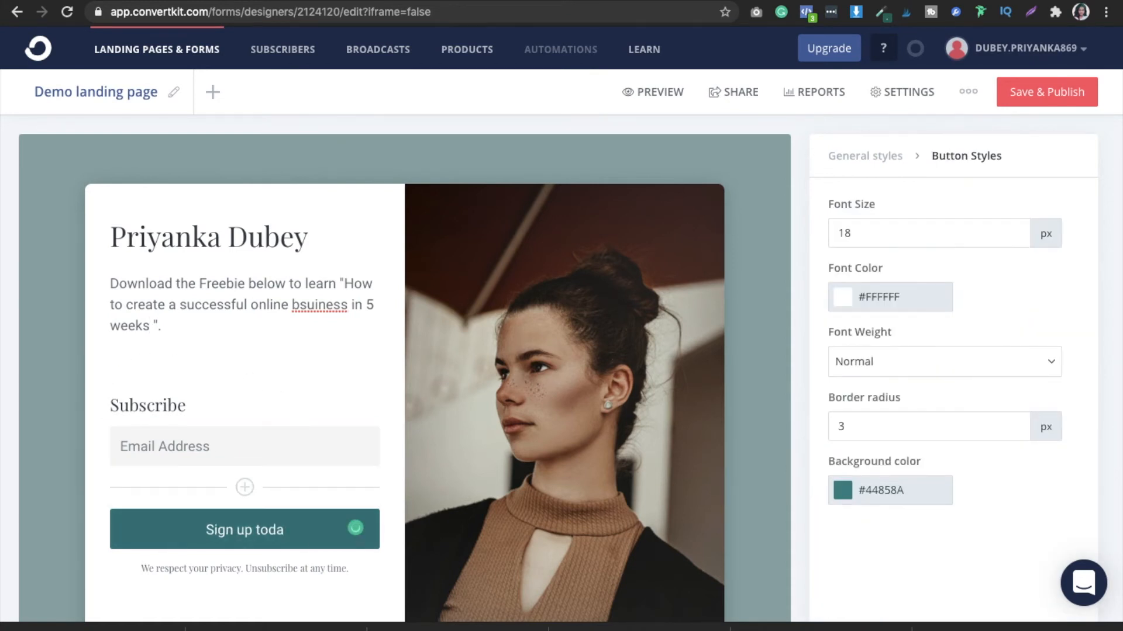
{"action": "type", "text": "Download the Freebie Now!"}
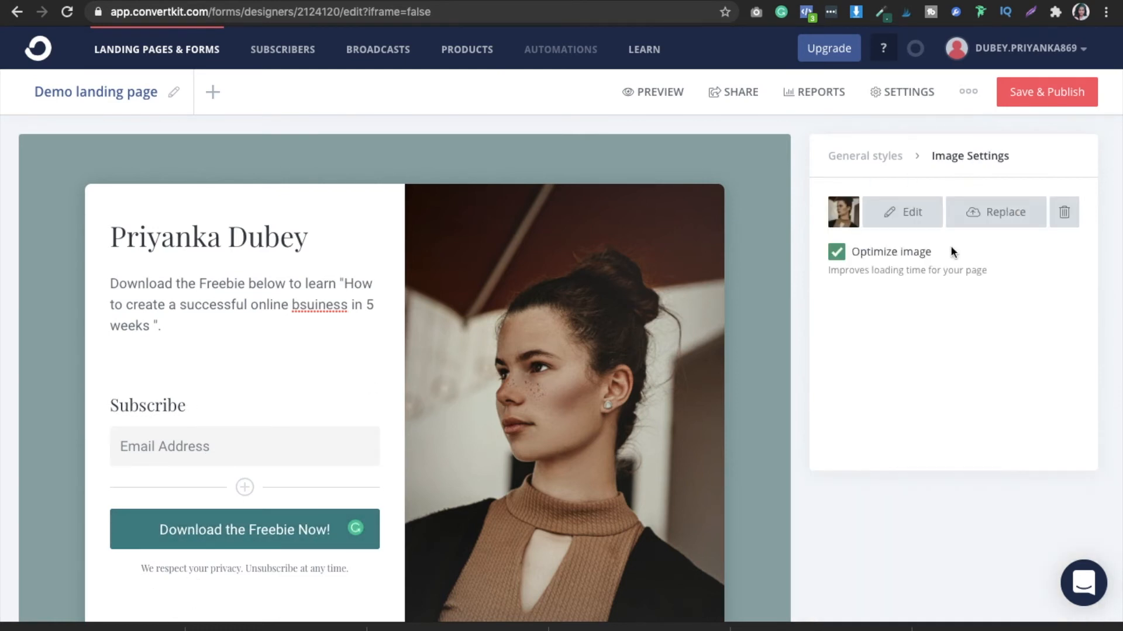
- Replace the template's portrait image by browsing the Downloads folder and uploading the creator's own portrait photo
{"action": "left_click", "coordinate": [990, 217]}
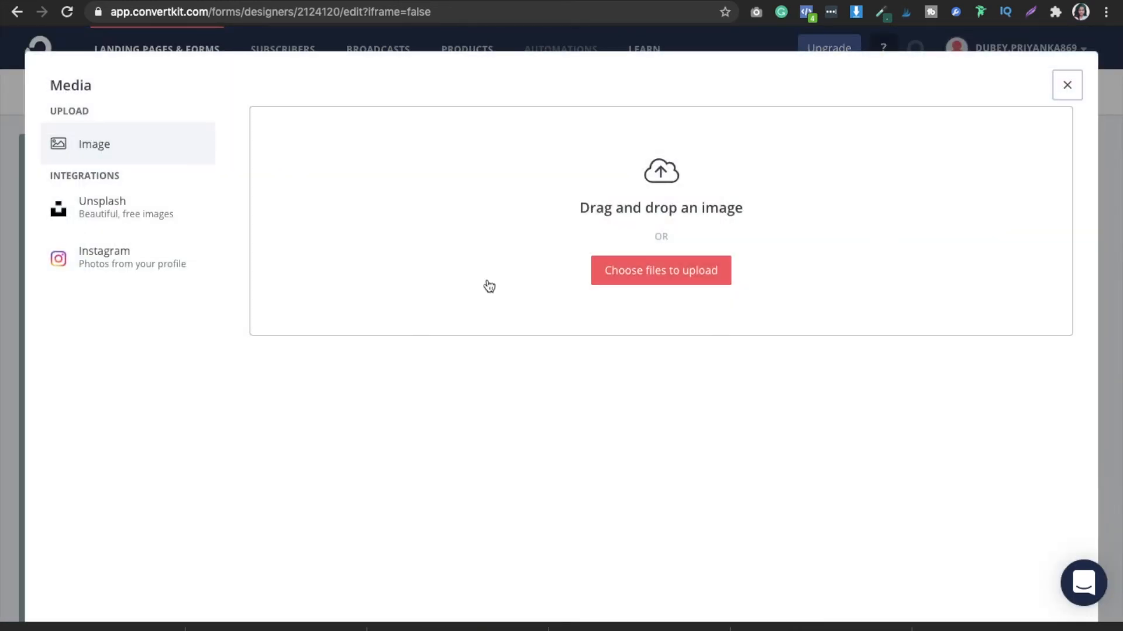
{"action": "left_click", "coordinate": [618, 272]}
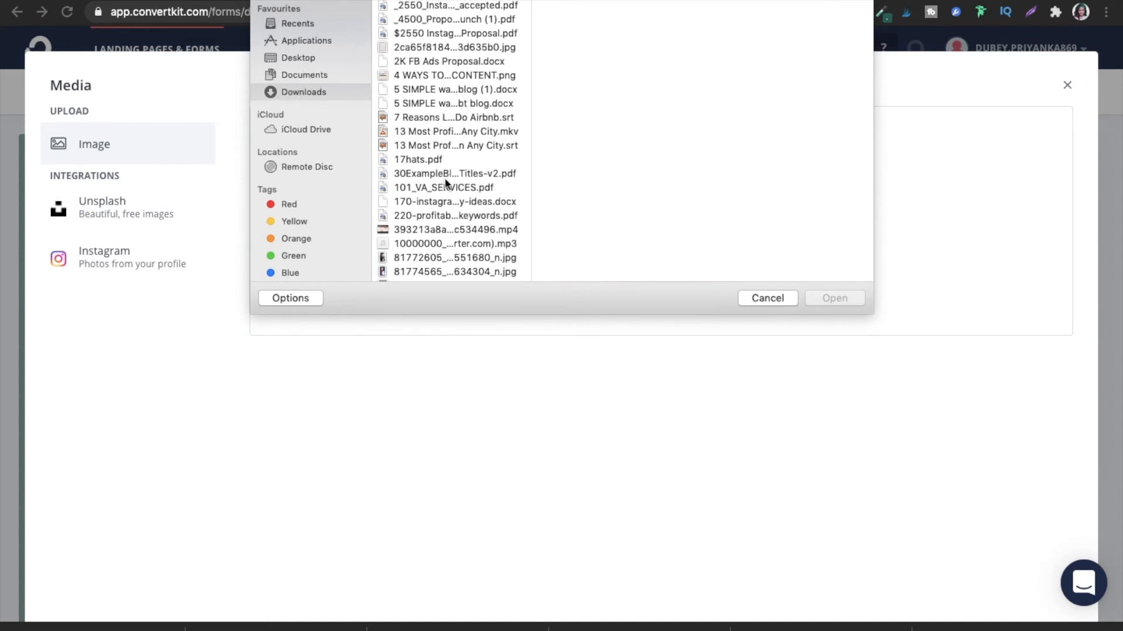
{"action": "left_click", "coordinate": [468, 76]}
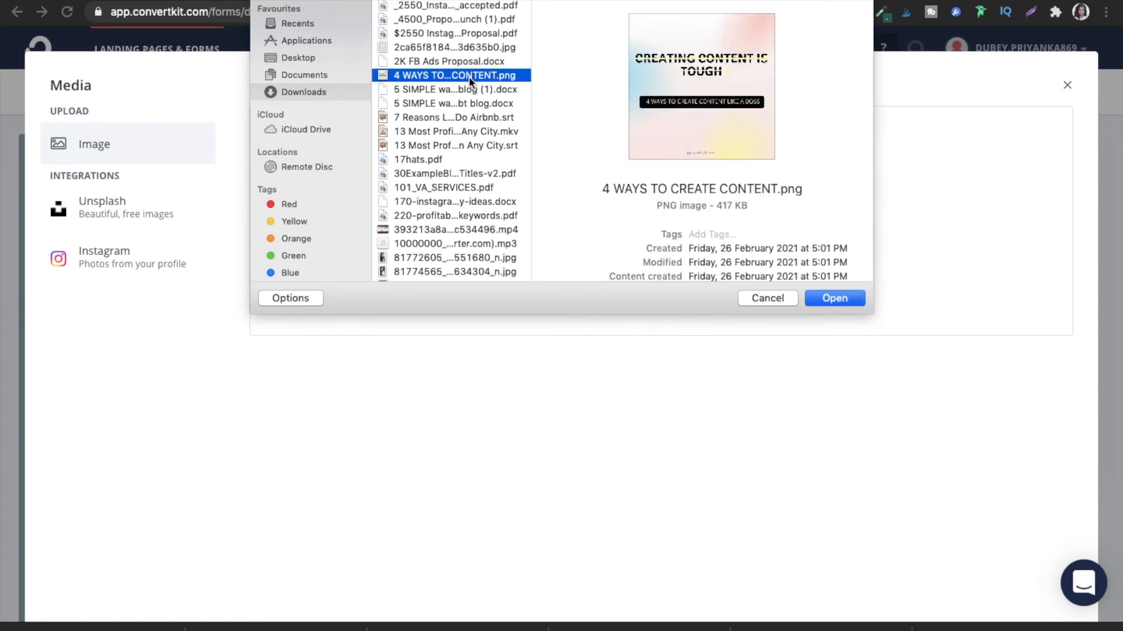
{"action": "key", "text": "Up"}
{"action": "key", "text": "Up"}
{"action": "key", "text": "Up"}
{"action": "key", "text": "Up"}
{"action": "key", "text": "Up"}
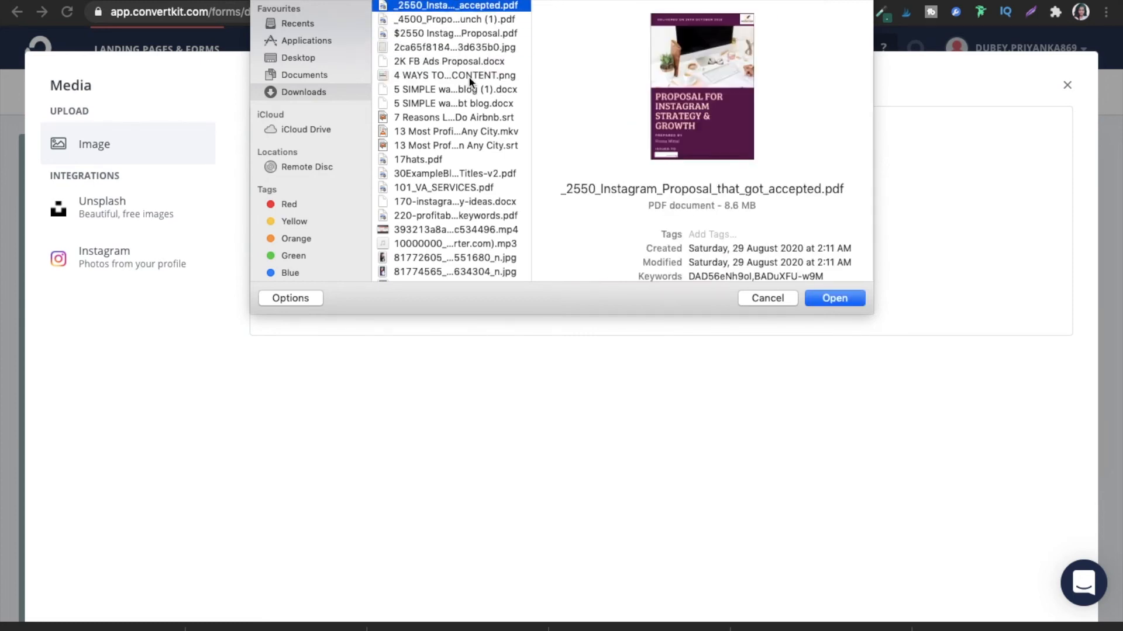
{"action": "key", "text": "Down"}
{"action": "key", "text": "Down"}
{"action": "key", "text": "Down"}
{"action": "key", "text": "Down"}
{"action": "key", "text": "Down"}
{"action": "key", "text": "Down"}
{"action": "key", "text": "Down"}
{"action": "key", "text": "Down"}
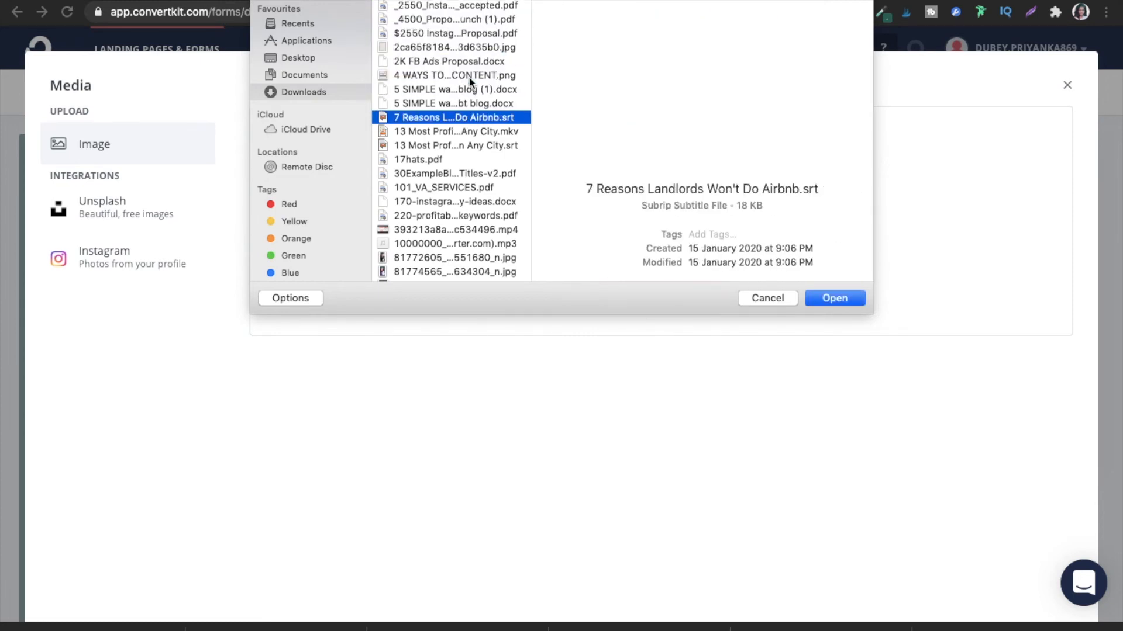
{"action": "key", "text": "Down"}
{"action": "key", "text": "Down"}
{"action": "key", "text": "Down"}
{"action": "key", "text": "Down"}
{"action": "key", "text": "Down"}
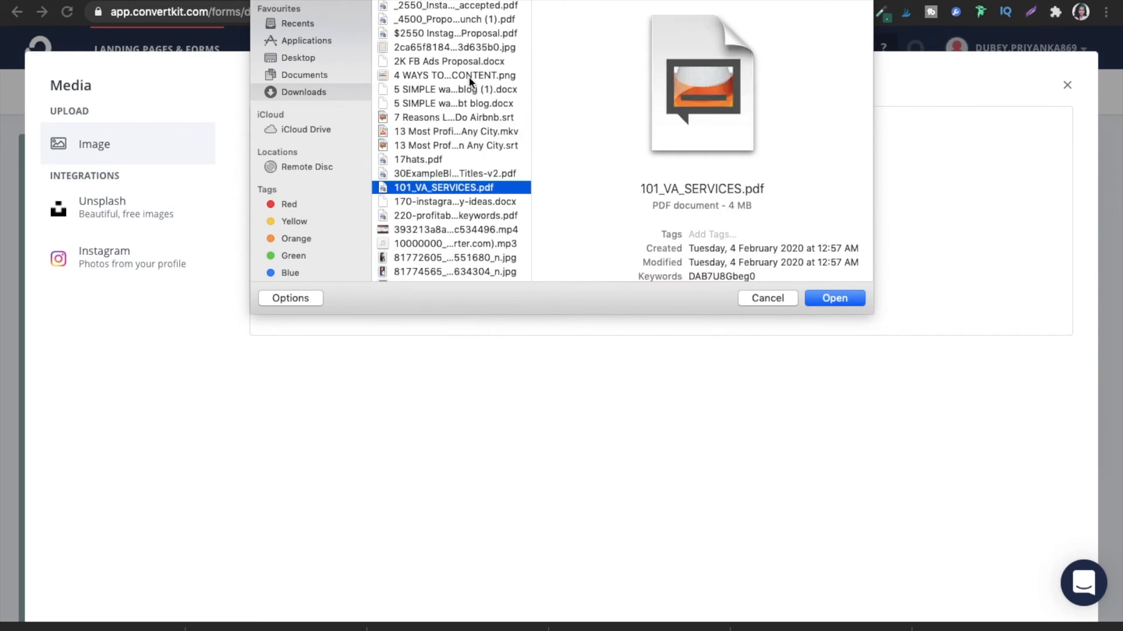
{"action": "key", "text": "Down"}
{"action": "key", "text": "Down"}
{"action": "key", "text": "Down"}
{"action": "key", "text": "Down"}
{"action": "key", "text": "Down"}
{"action": "key", "text": "Down"}
{"action": "key", "text": "Down"}
{"action": "key", "text": "Down"}
{"action": "key", "text": "Down"}
{"action": "key", "text": "Down"}
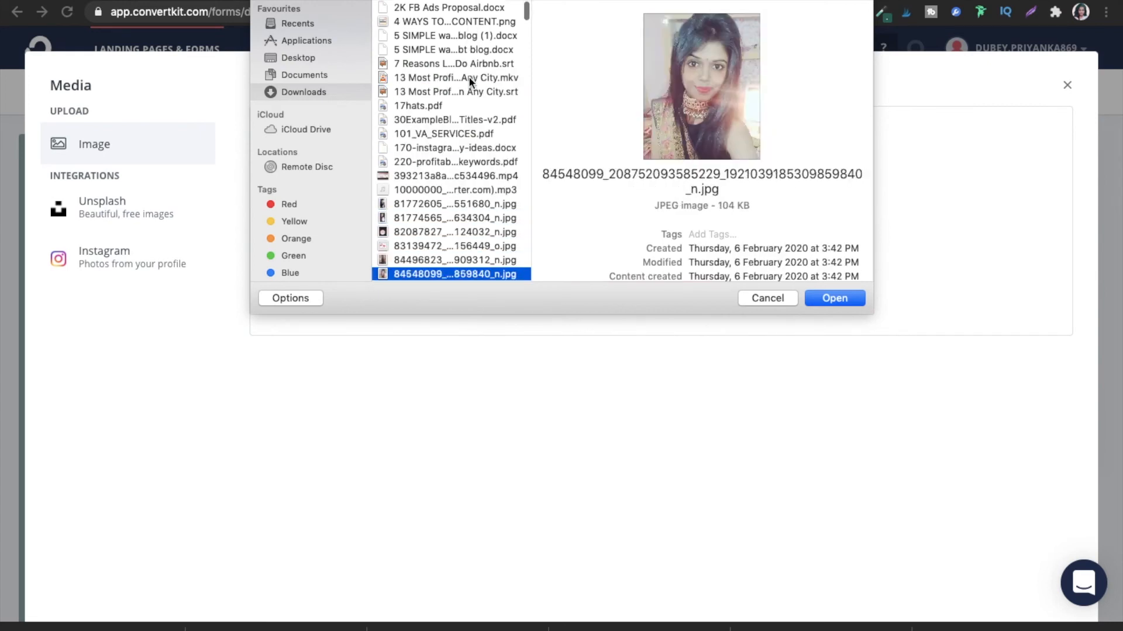
{"action": "key", "text": "Down"}
{"action": "key", "text": "Down"}
{"action": "key", "text": "Down"}
{"action": "key", "text": "Down"}
{"action": "key", "text": "Down"}
{"action": "key", "text": "Down"}
{"action": "key", "text": "Down"}
{"action": "key", "text": "Down"}
{"action": "key", "text": "Up"}
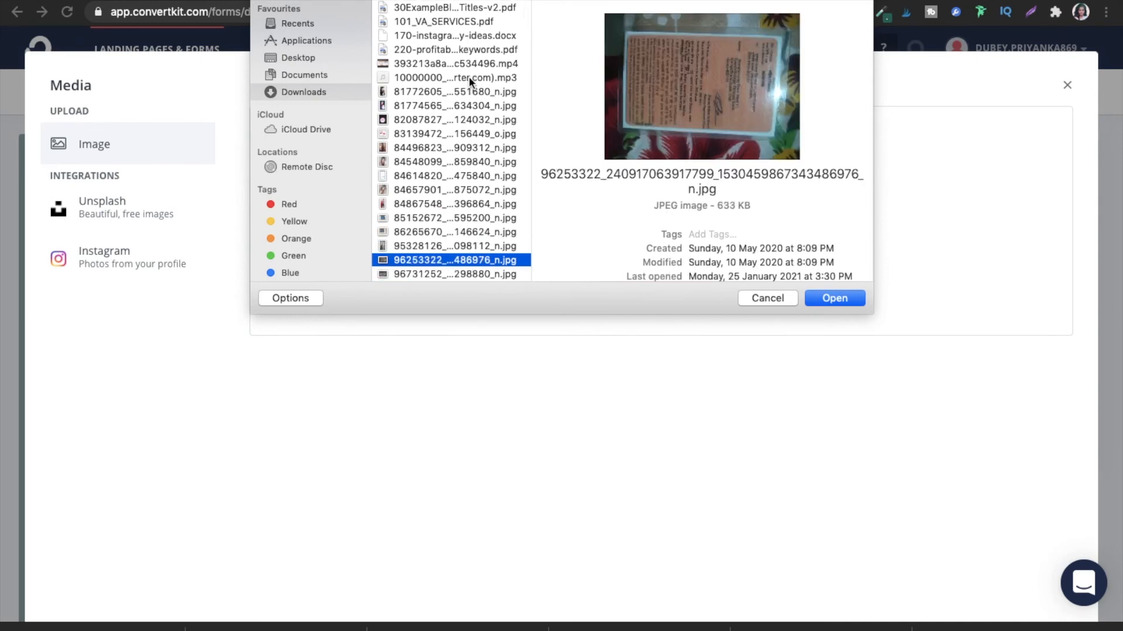
{"action": "key", "text": "Up"}
{"action": "key", "text": "Escape"}
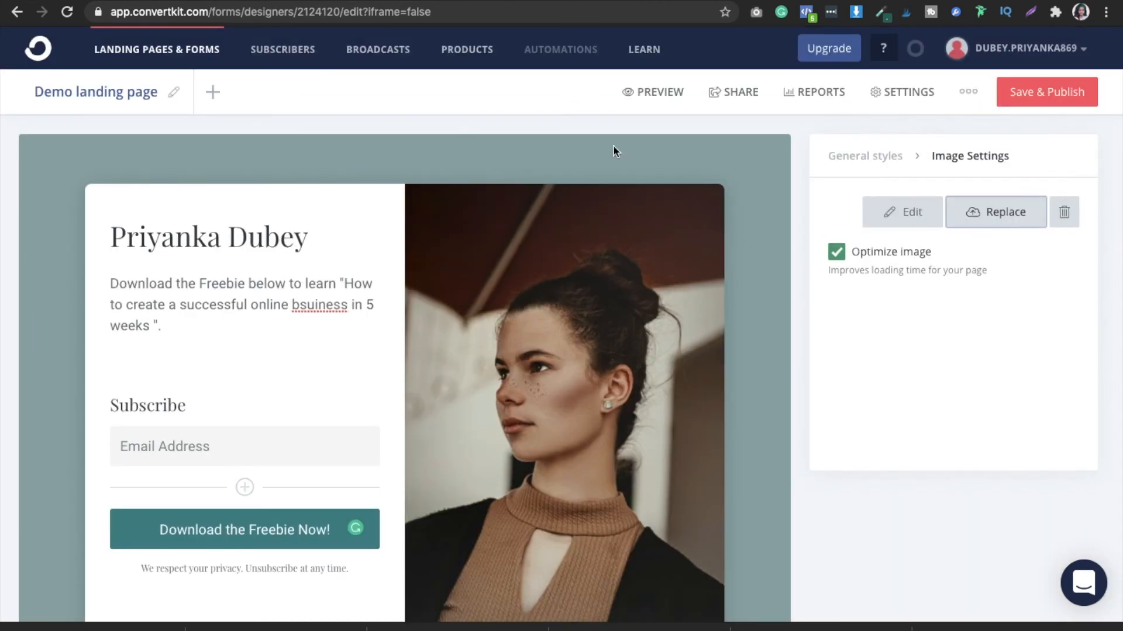
- Review the edited landing page with its replaced photo in the editor and in preview mode
{"action": "scroll", "coordinate": [801, 135], "scroll_direction": "down", "scroll_amount": 2}
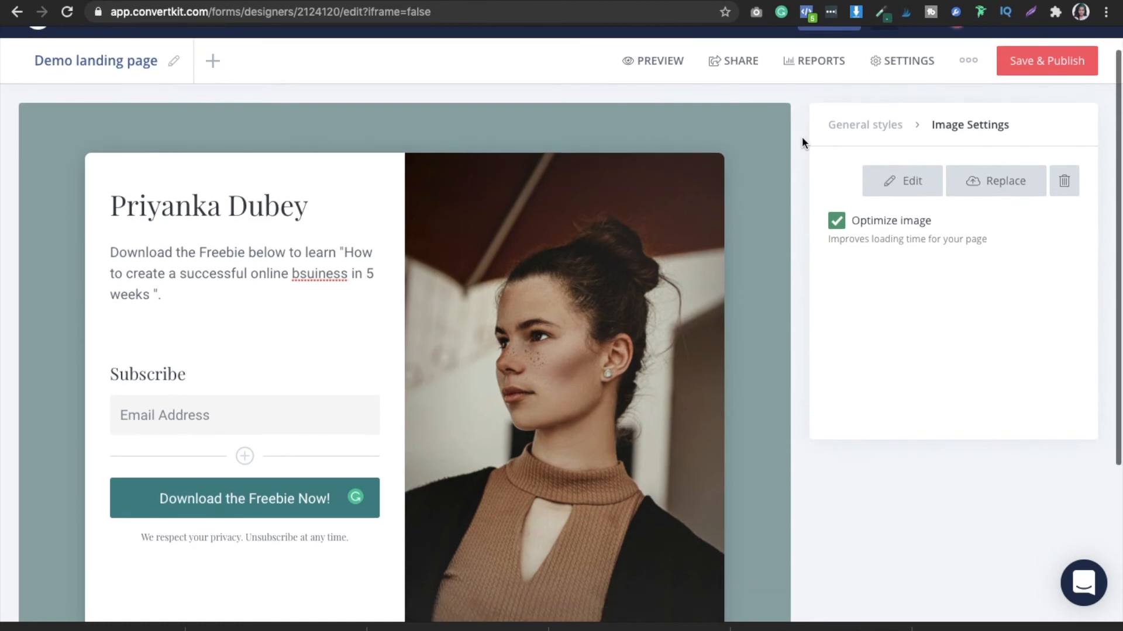
{"action": "scroll", "coordinate": [801, 136], "scroll_direction": "down", "scroll_amount": 2}
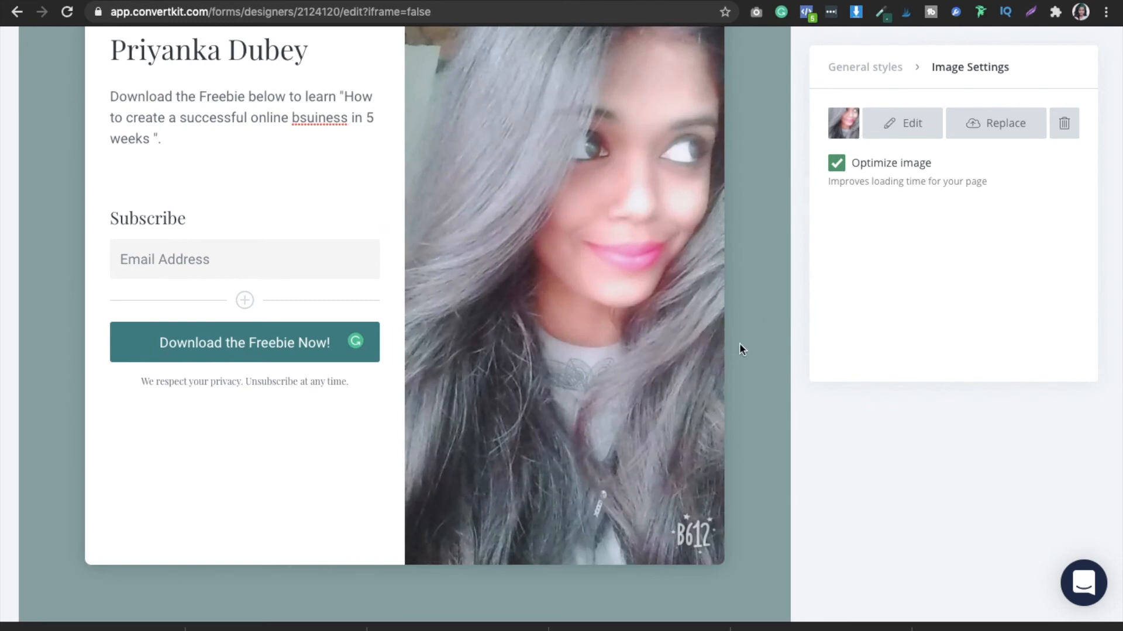
{"action": "scroll", "coordinate": [791, 254], "scroll_direction": "up", "scroll_amount": 4}
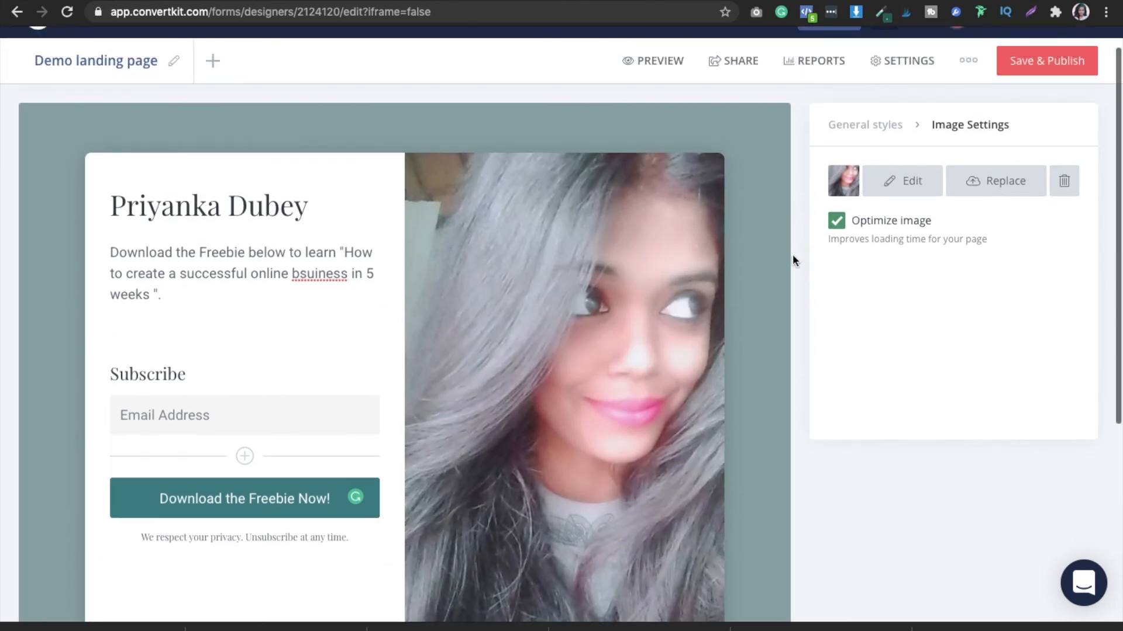
{"action": "scroll", "coordinate": [792, 254], "scroll_direction": "down", "scroll_amount": 3}
{"action": "scroll", "coordinate": [793, 256], "scroll_direction": "down", "scroll_amount": 3}
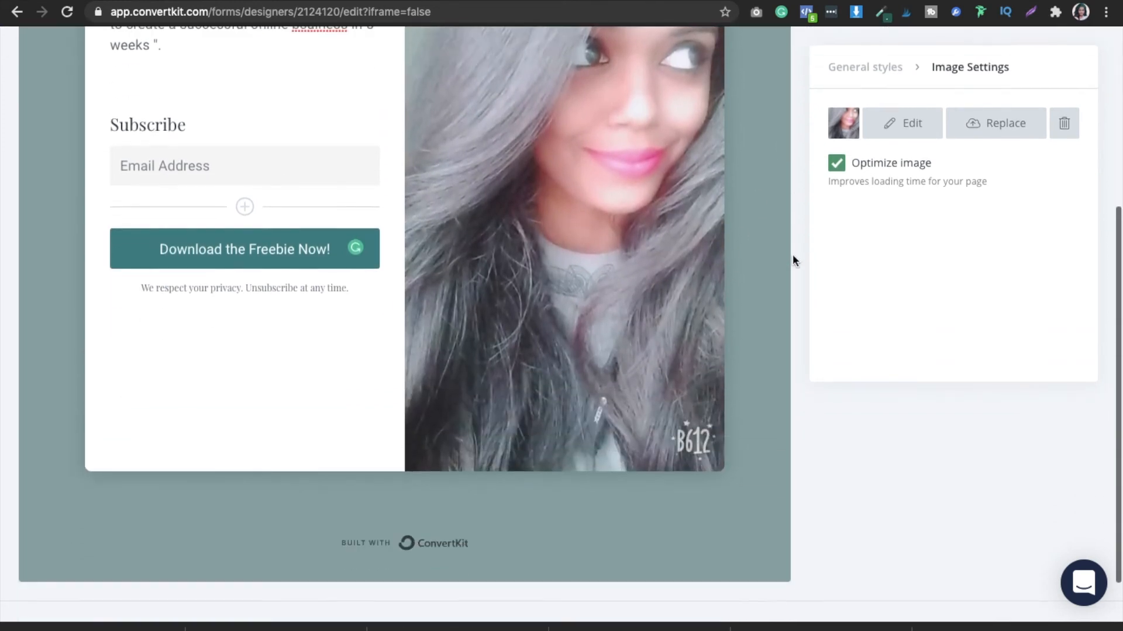
{"action": "scroll", "coordinate": [792, 261], "scroll_direction": "up", "scroll_amount": 6}
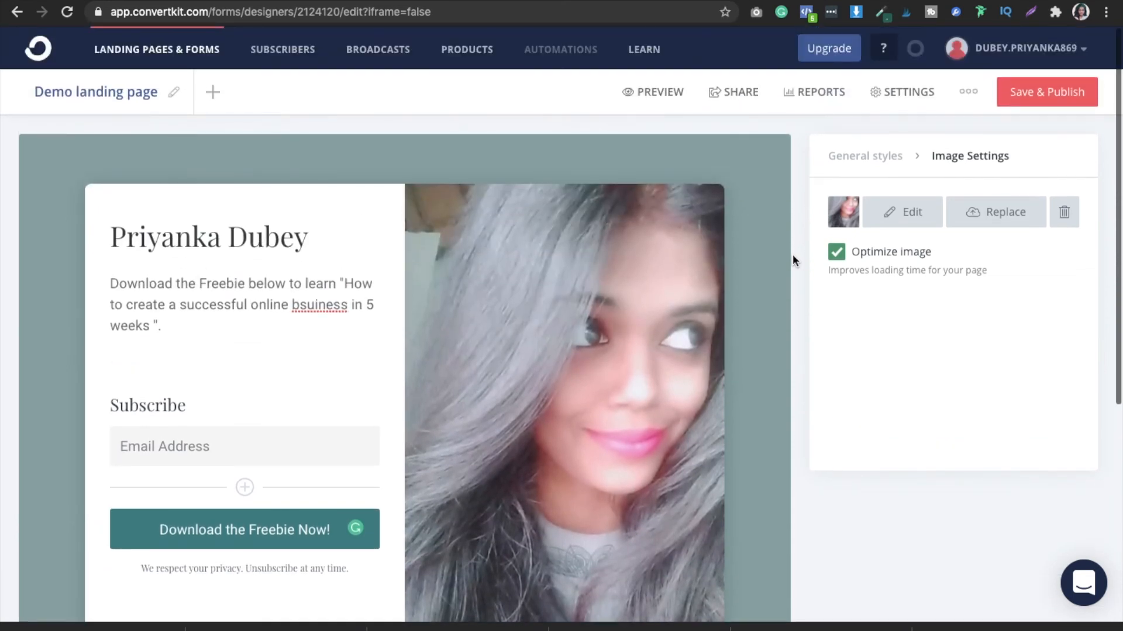
{"action": "left_click", "coordinate": [644, 92]}
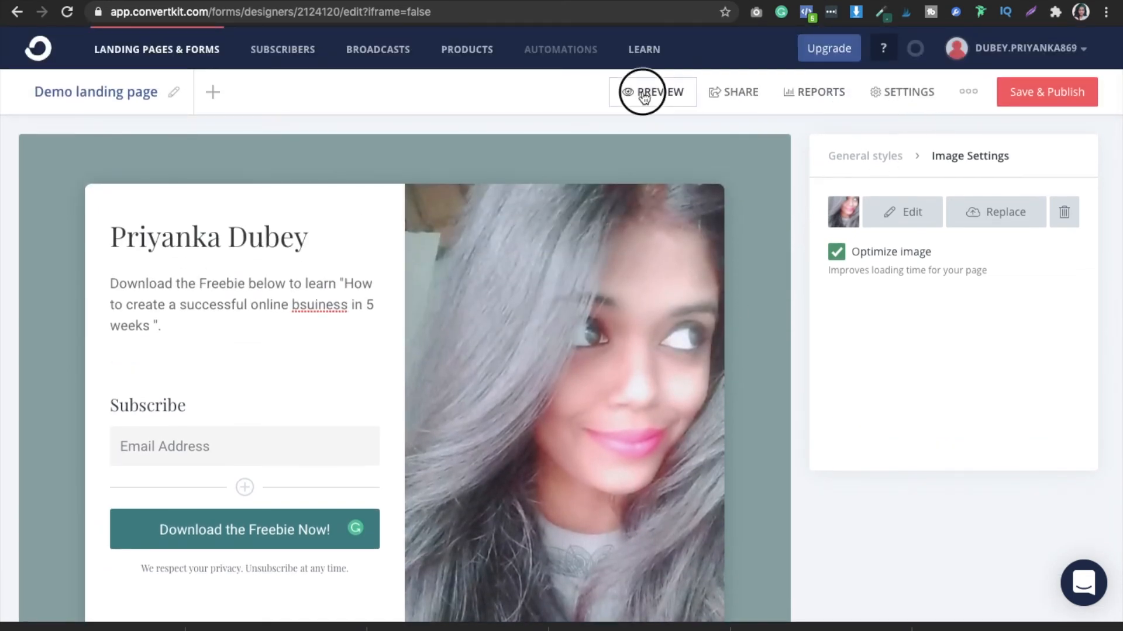
{"action": "scroll", "coordinate": [898, 233], "scroll_direction": "down", "scroll_amount": 3}
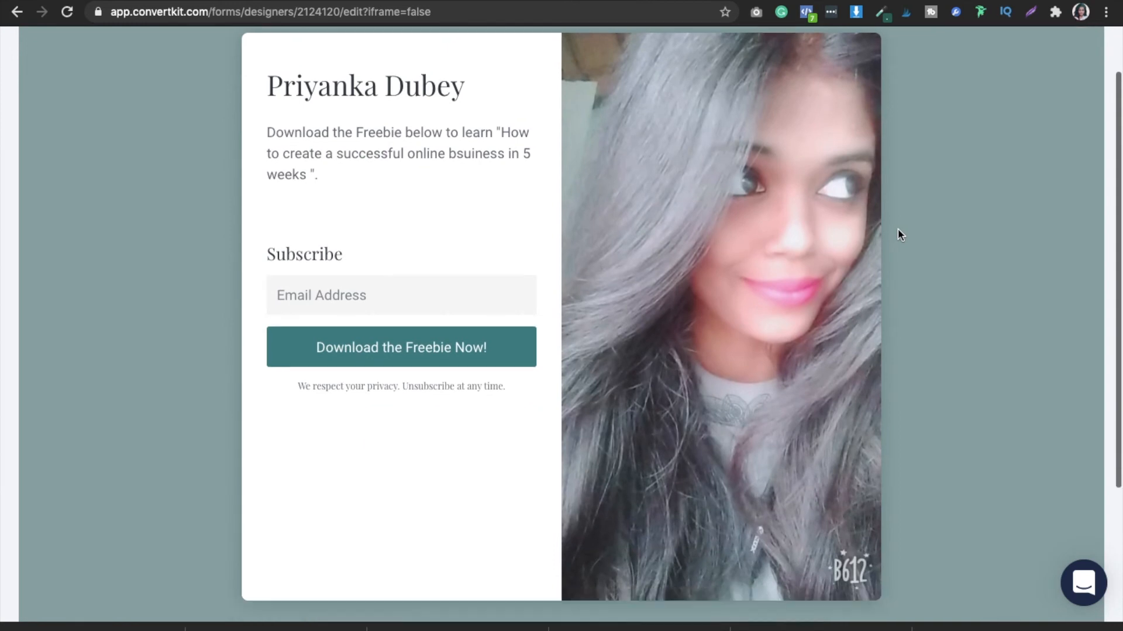
{"action": "scroll", "coordinate": [898, 229], "scroll_direction": "up", "scroll_amount": 3}
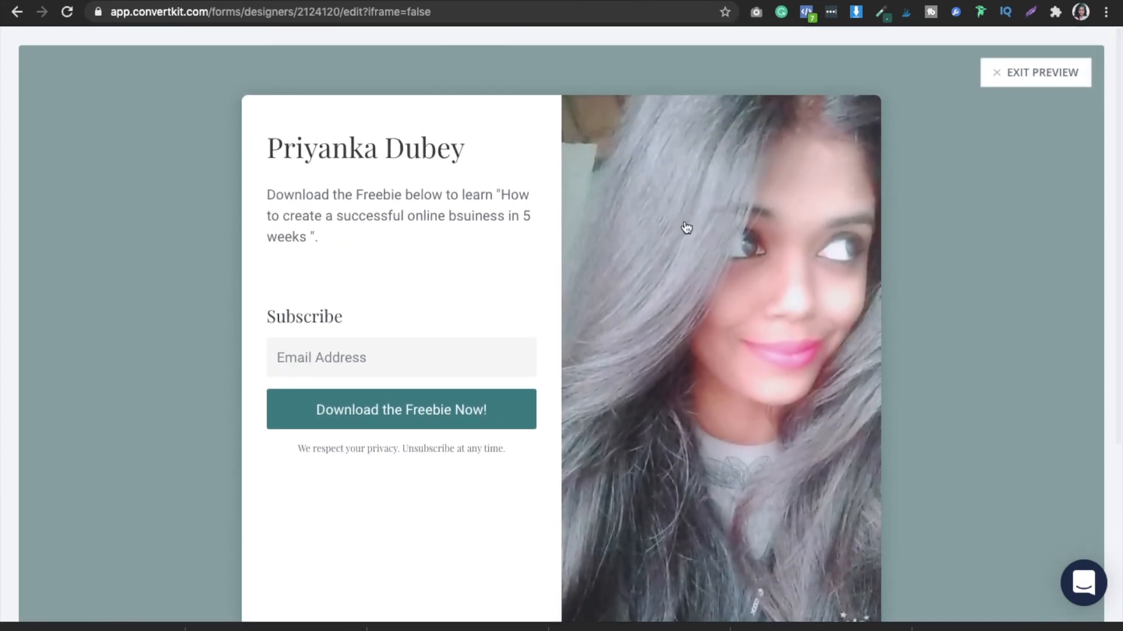
- Exit the preview, keep the unsaved edits when prompted, and save and publish the Demo landing page
{"action": "left_click", "coordinate": [1055, 76]}
{"action": "left_click", "coordinate": [822, 93]}
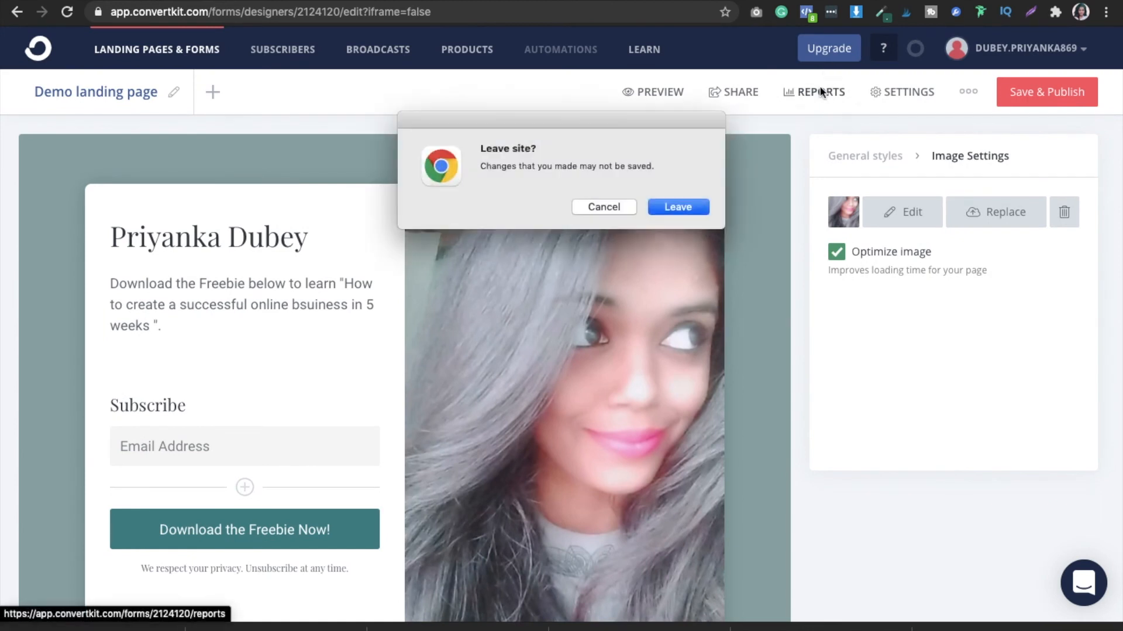
{"action": "left_click", "coordinate": [584, 209]}
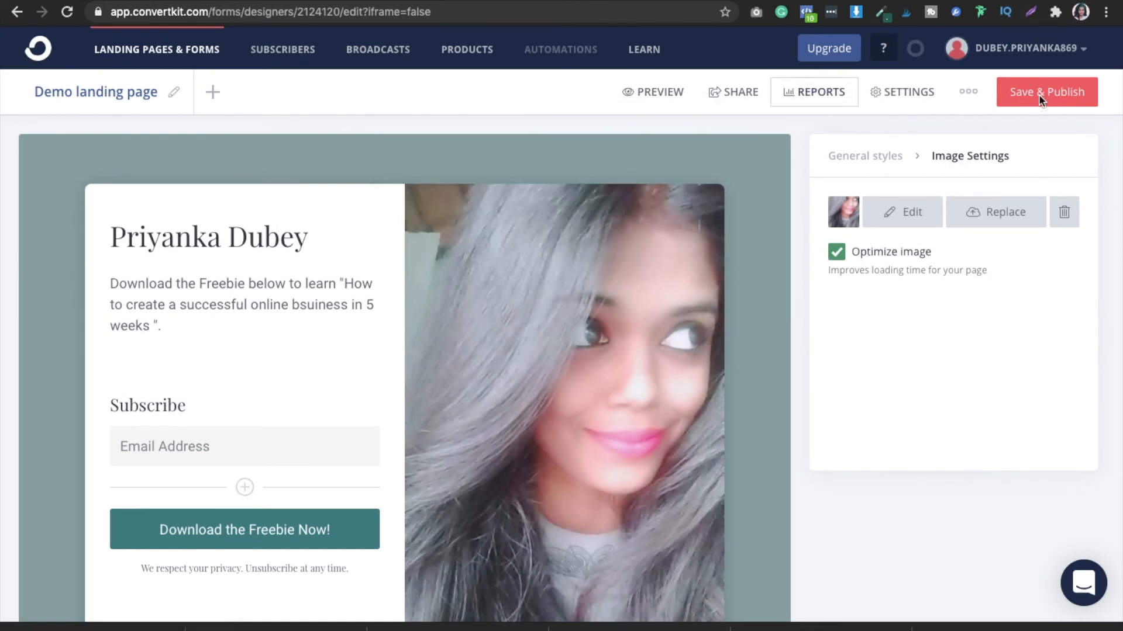
{"action": "left_click", "coordinate": [1042, 103]}
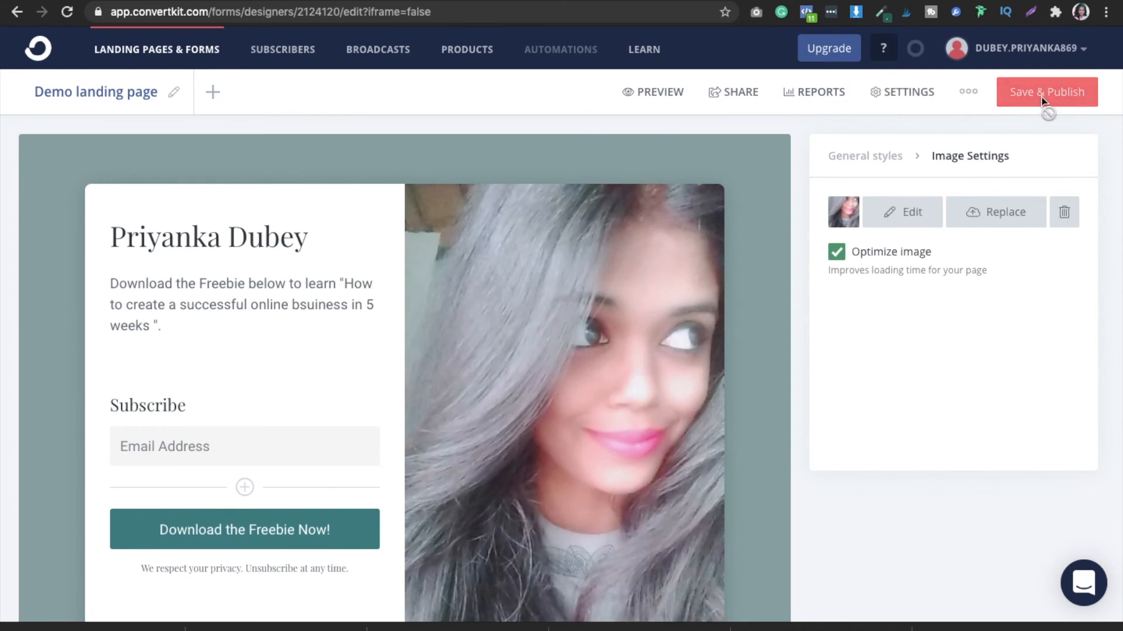
- Check the Demo landing page's visitor and subscriber reports, and return to its freshly reloaded editor
{"action": "left_click", "coordinate": [822, 94]}
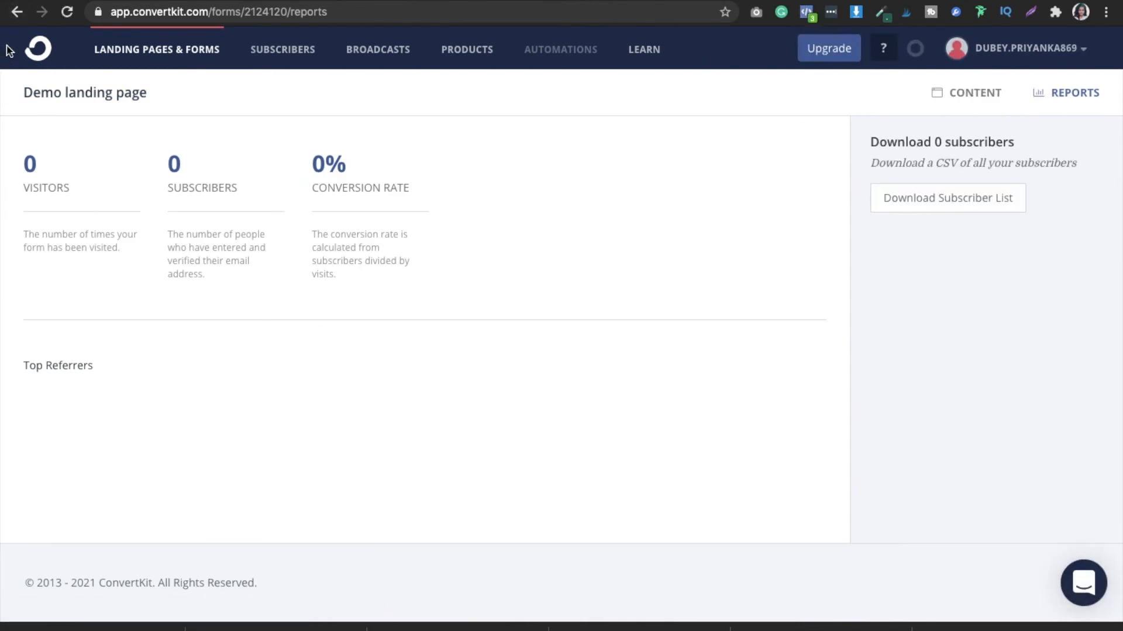
{"action": "left_click", "coordinate": [15, 16]}
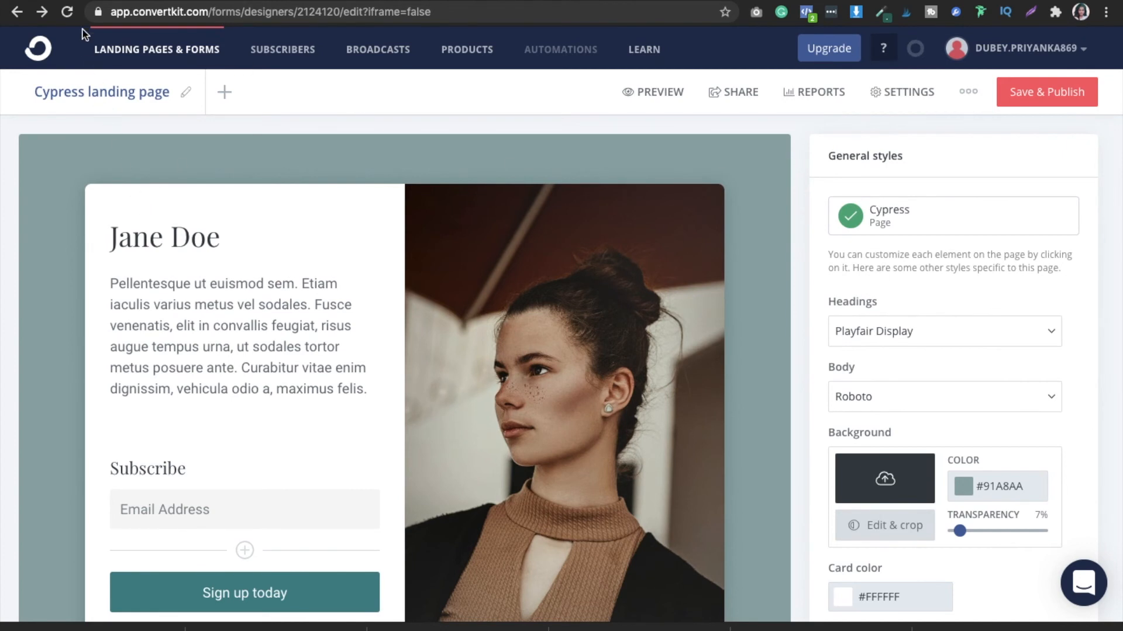
{"action": "left_click", "coordinate": [38, 14]}
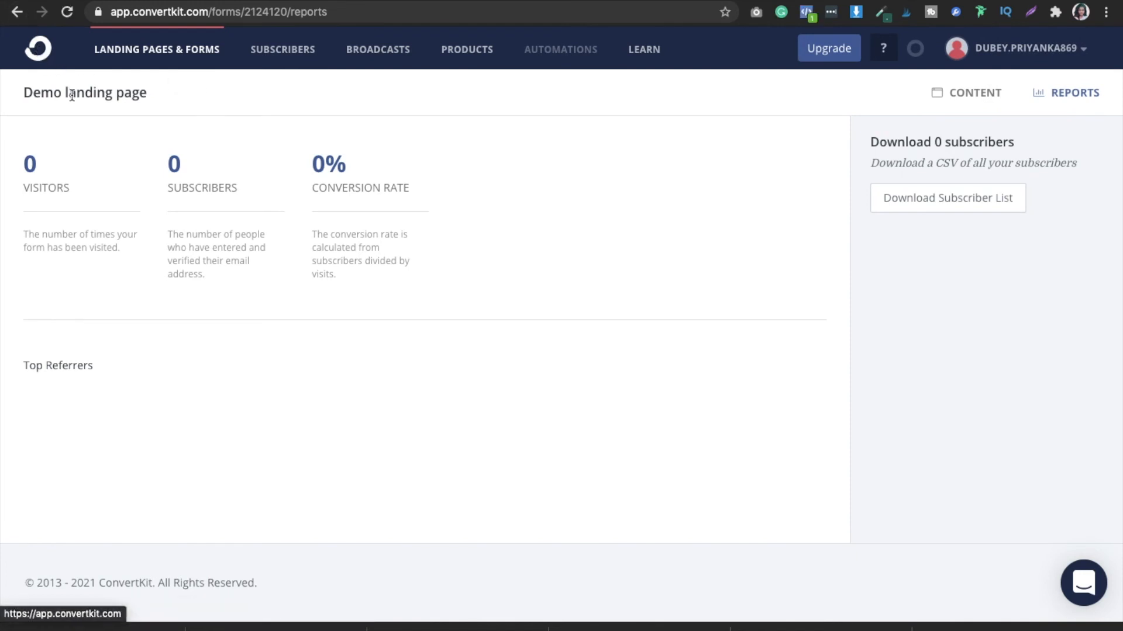
{"action": "left_click", "coordinate": [16, 14]}
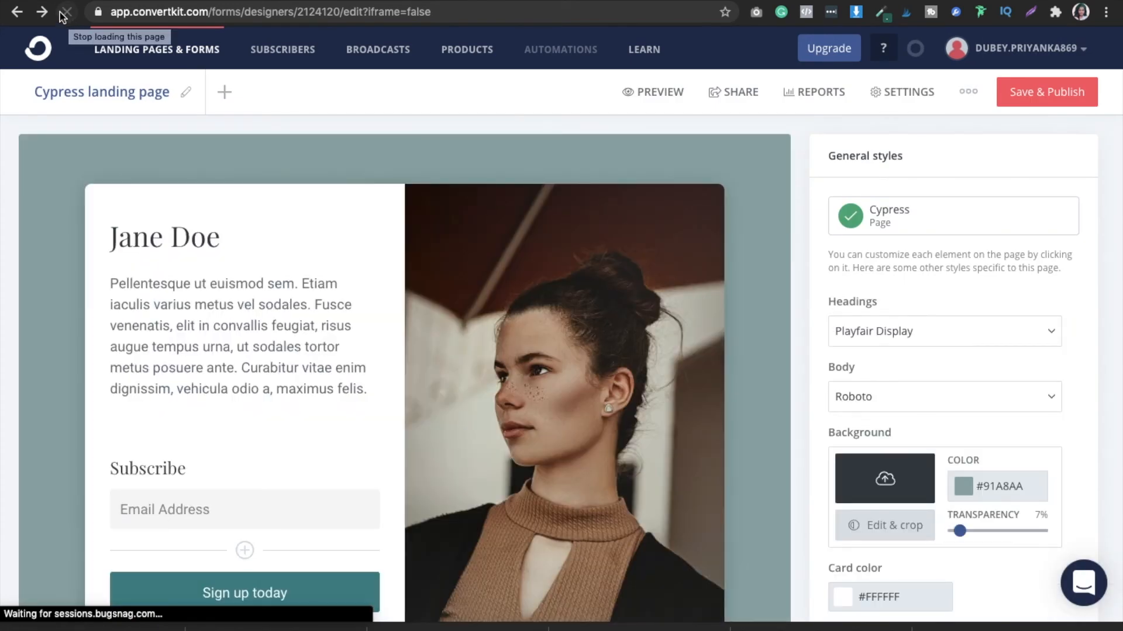
{"action": "left_click", "coordinate": [68, 11]}
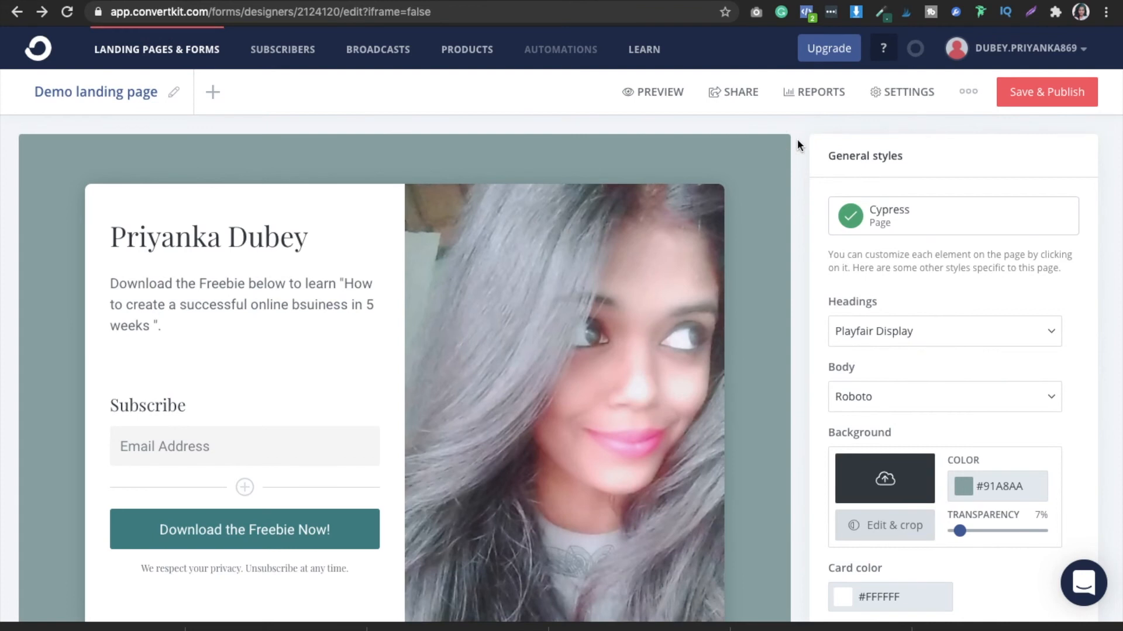
- Copy the landing page's share URL and open the live page in a new browser tab
{"action": "scroll", "coordinate": [798, 139], "scroll_direction": "down", "scroll_amount": 1}
{"action": "scroll", "coordinate": [1120, 126], "scroll_direction": "down", "scroll_amount": 2}
{"action": "left_click_drag", "start_coordinate": [1118, 122], "coordinate": [1110, 33]}
{"action": "scroll", "coordinate": [799, 175], "scroll_direction": "down", "scroll_amount": 5}
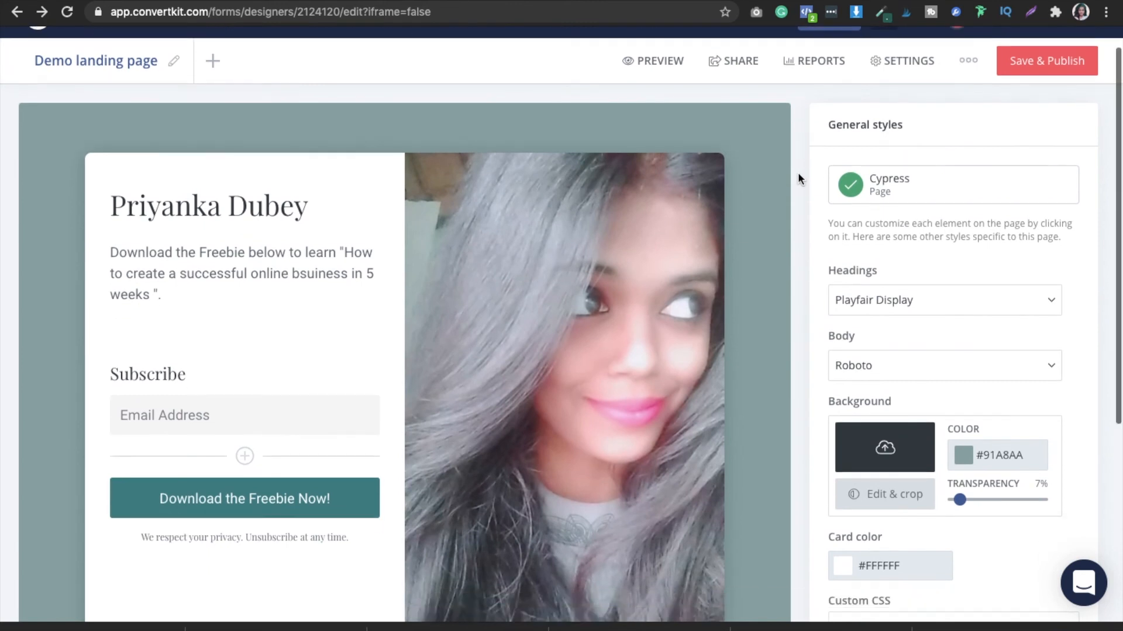
{"action": "scroll", "coordinate": [798, 172], "scroll_direction": "up", "scroll_amount": 5}
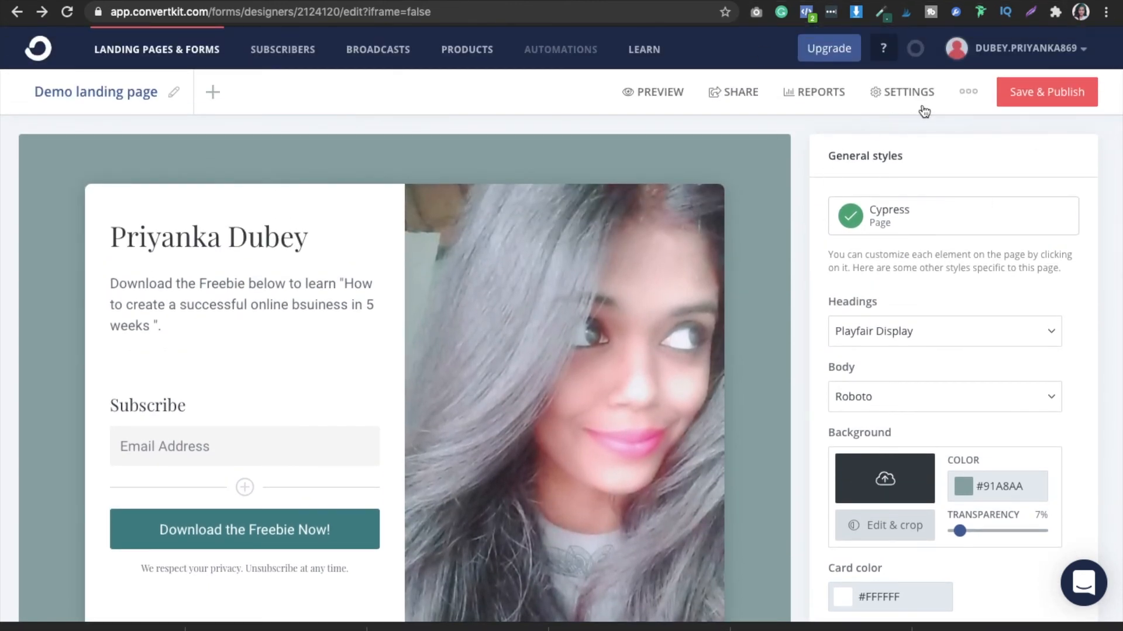
{"action": "left_click", "coordinate": [748, 94]}
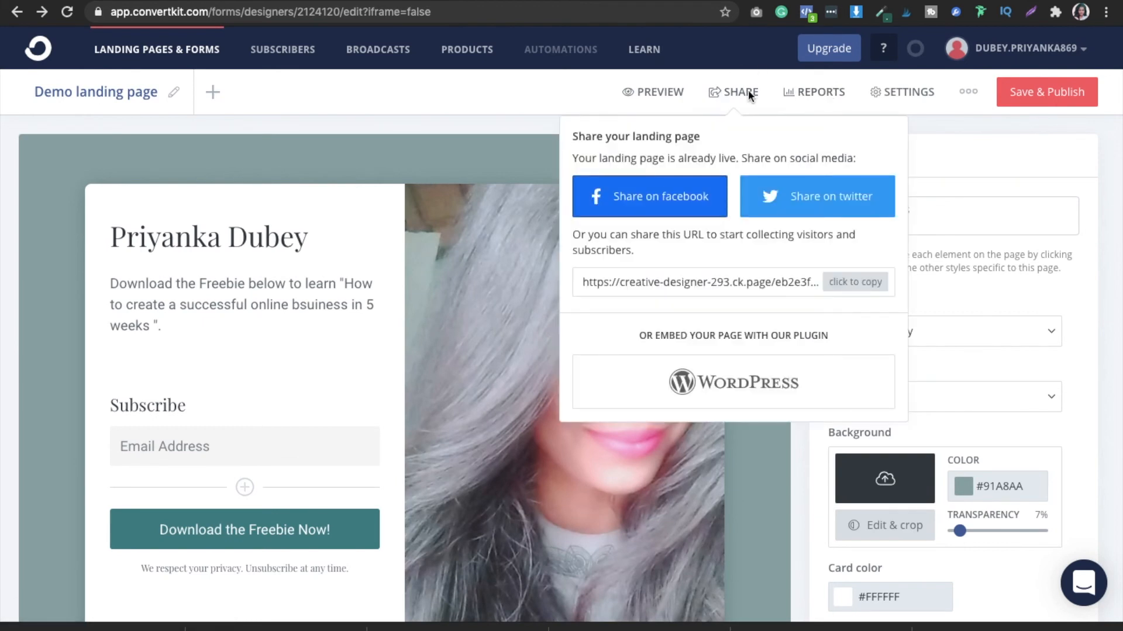
{"action": "left_click", "coordinate": [837, 284]}
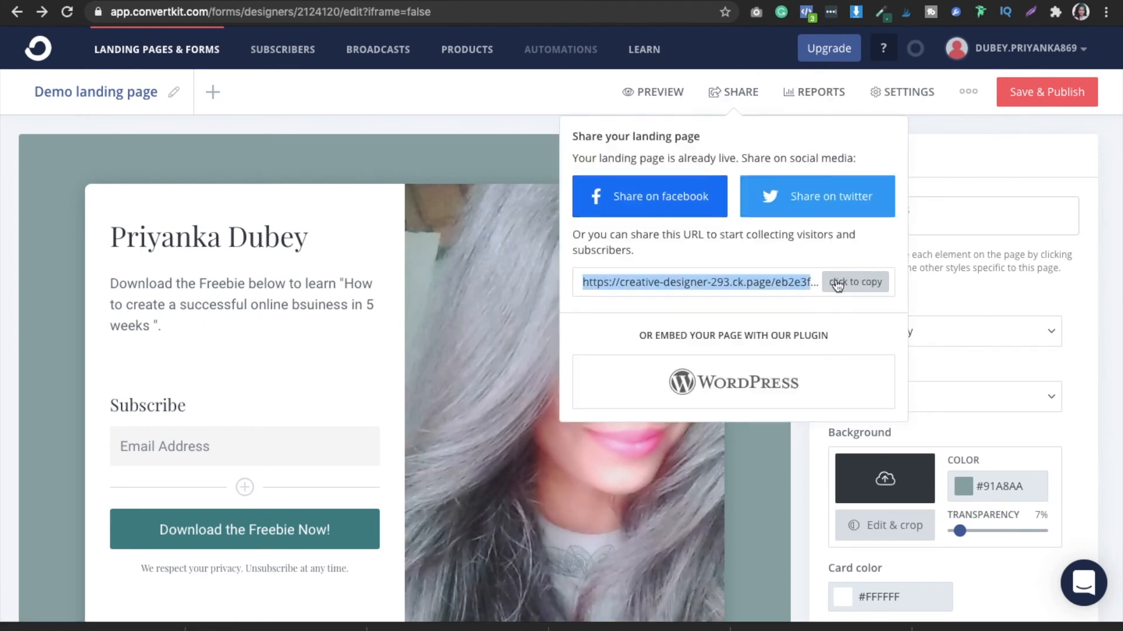
{"action": "key", "text": "super+t"}
{"action": "type", "text": "https://creative-designer-293.ck.page/eb2e3f2760"}
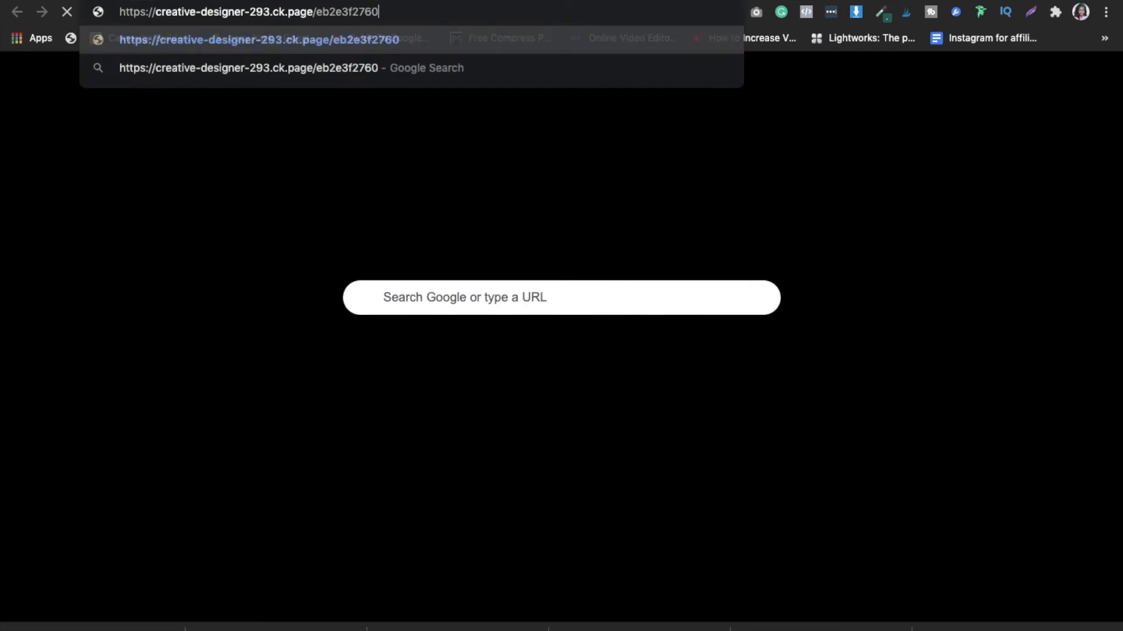
{"action": "key", "text": "Return"}
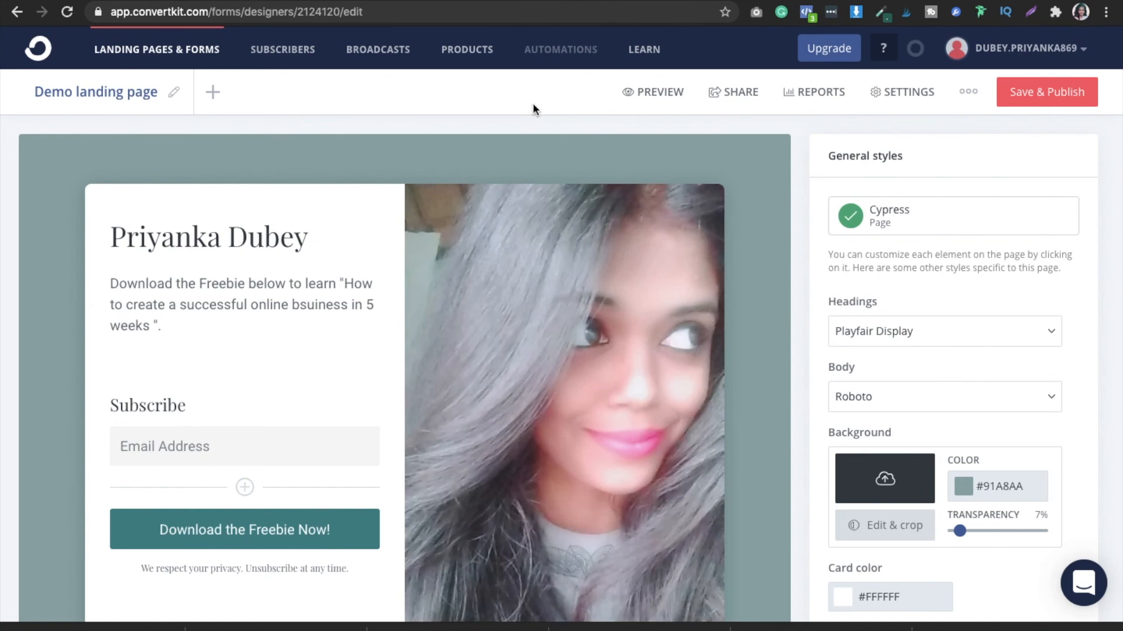
- Open the Automations page and review the advanced features included in the Creator plan
{"action": "left_click", "coordinate": [564, 54]}
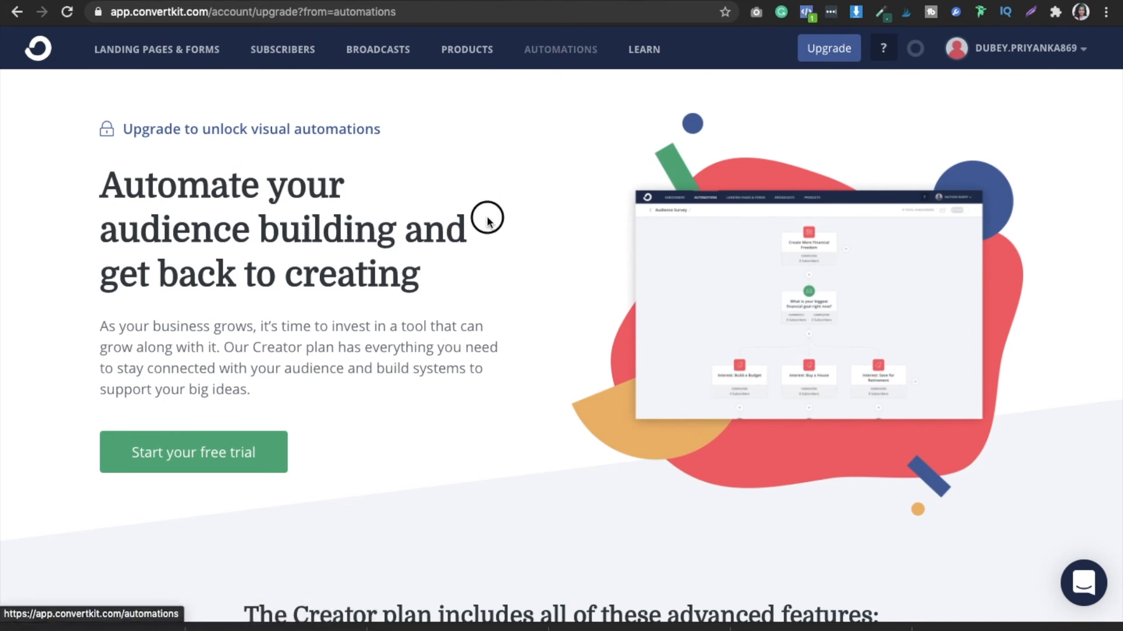
{"action": "scroll", "coordinate": [488, 221], "scroll_direction": "down", "scroll_amount": 5}
{"action": "scroll", "coordinate": [488, 217], "scroll_direction": "down", "scroll_amount": 6}
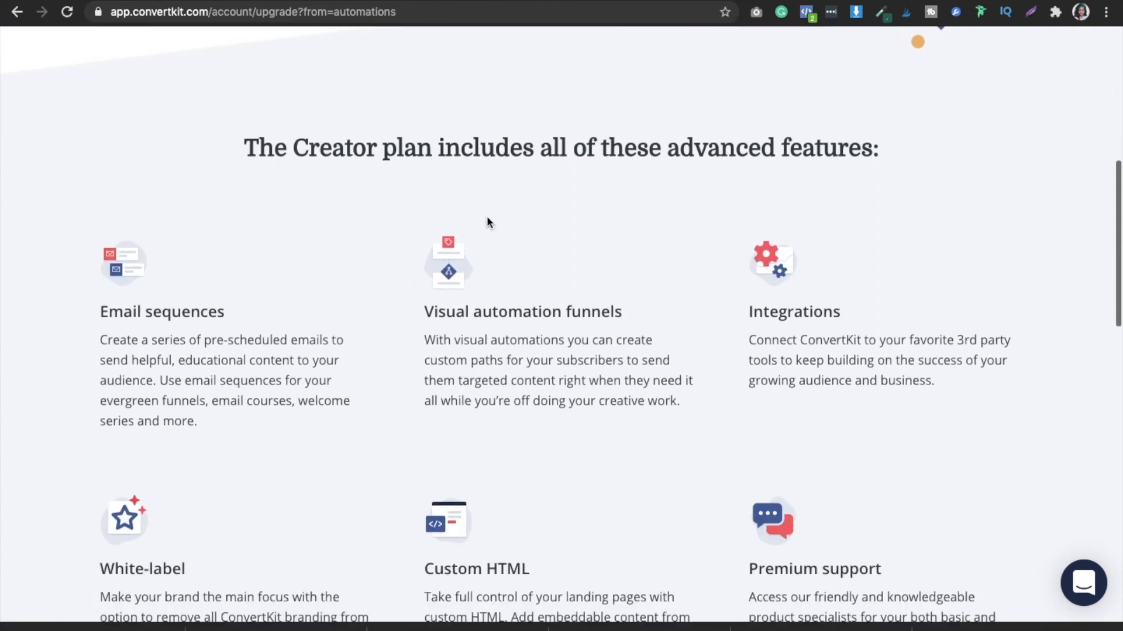
{"action": "scroll", "coordinate": [487, 217], "scroll_direction": "up", "scroll_amount": 3}
{"action": "scroll", "coordinate": [487, 222], "scroll_direction": "up", "scroll_amount": 8}
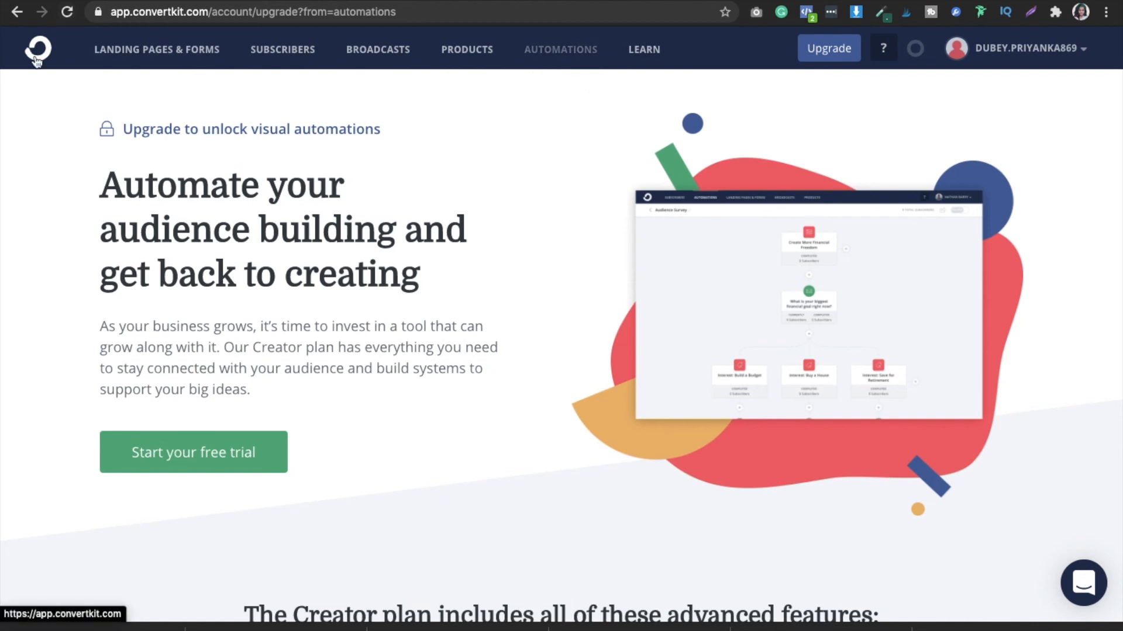
- Start a new broadcast and set its internal description to "click to get the organic strategies"
{"action": "left_click", "coordinate": [369, 56]}
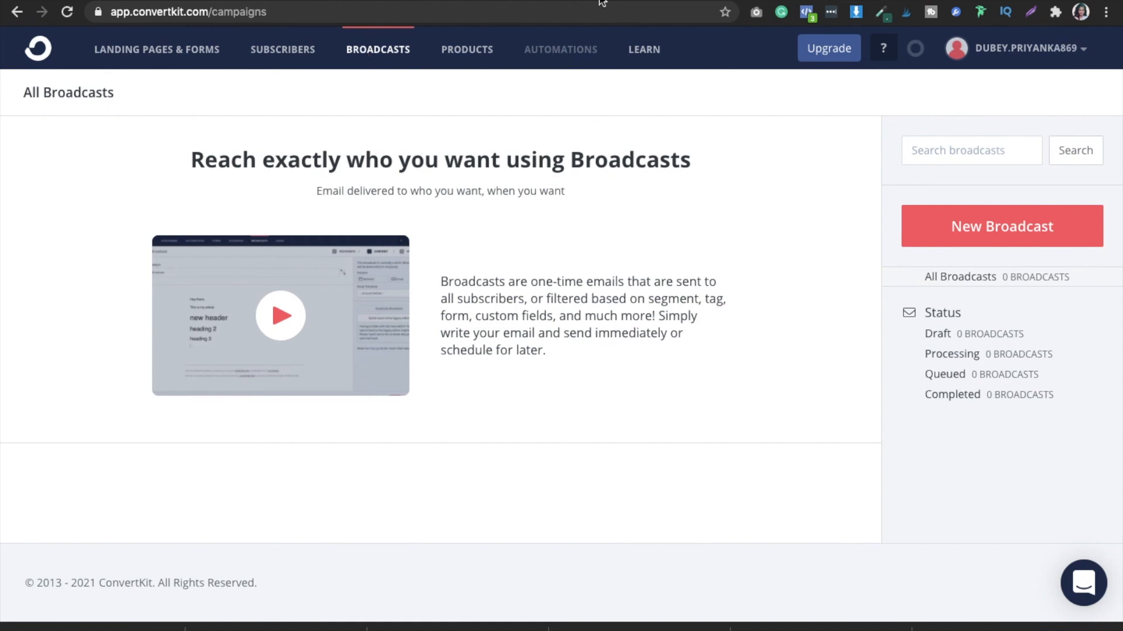
{"action": "left_click", "coordinate": [1019, 226]}
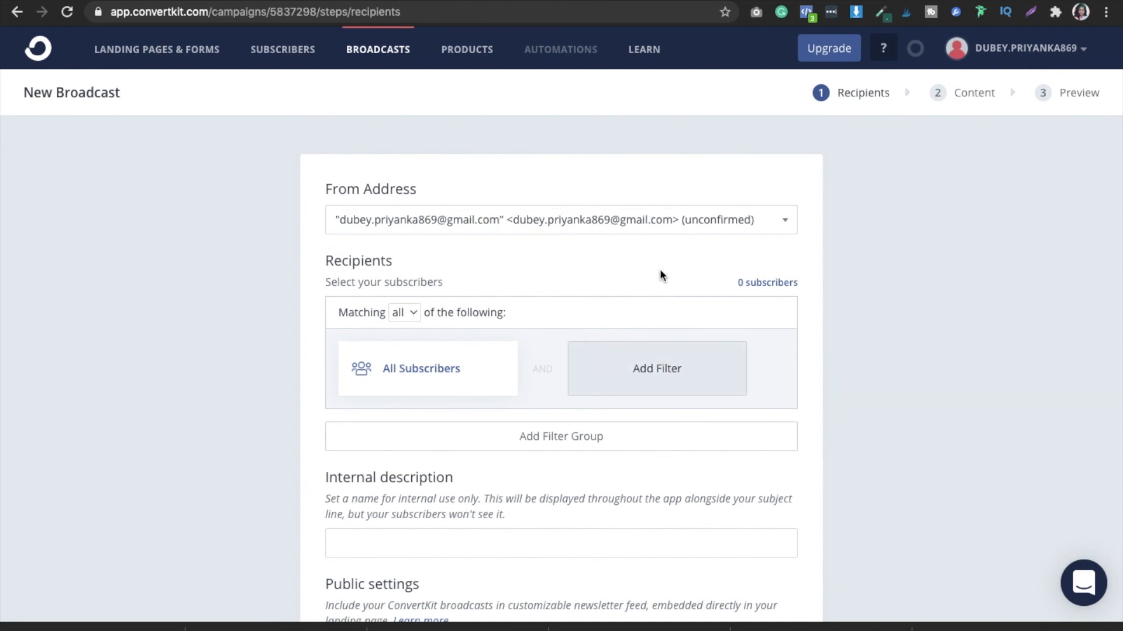
{"action": "scroll", "coordinate": [660, 269], "scroll_direction": "down", "scroll_amount": 1}
{"action": "scroll", "coordinate": [660, 271], "scroll_direction": "down", "scroll_amount": 5}
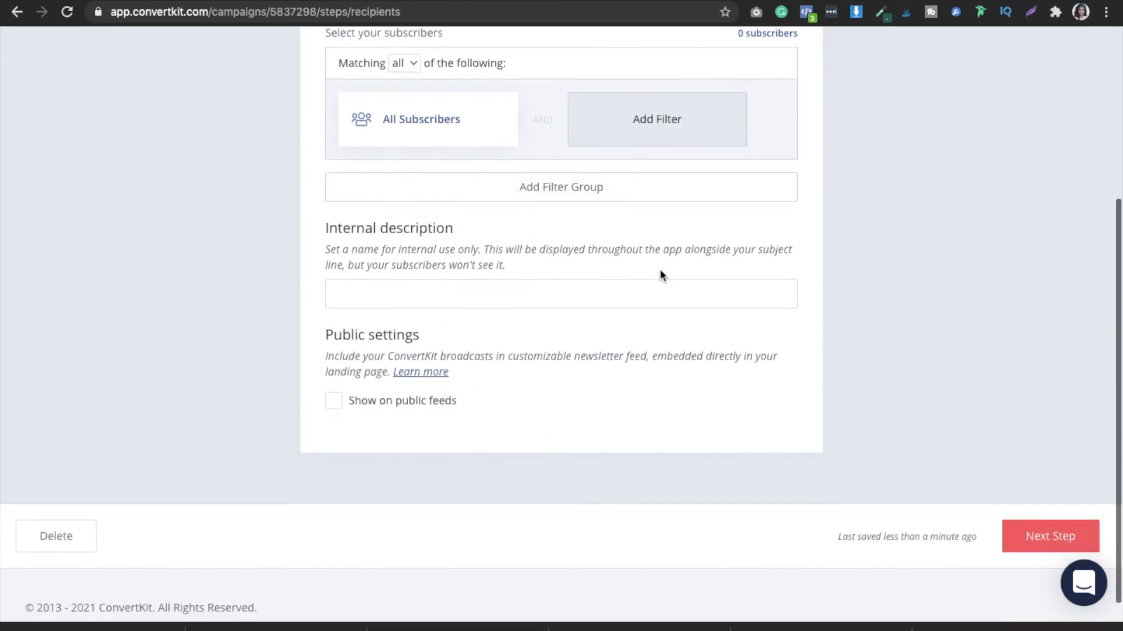
{"action": "left_click", "coordinate": [486, 298]}
{"action": "type", "text": "click to get the organic strategies"}
{"action": "left_click", "coordinate": [573, 321]}
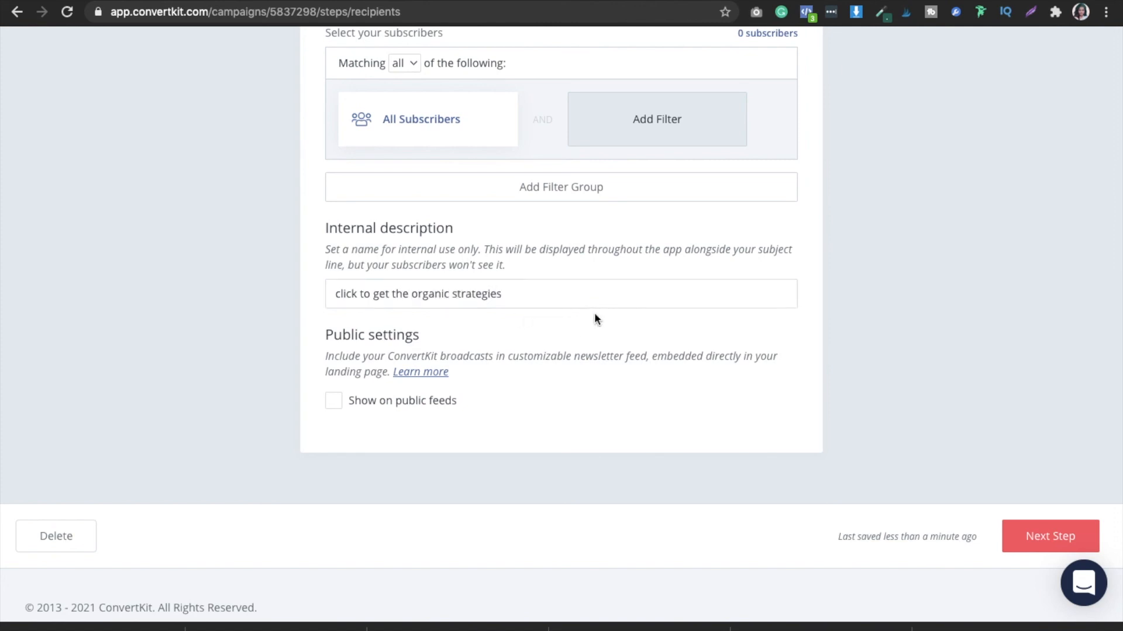
- Review the broadcast's recipient settings and continue to the Content stage with All Subscribers selected
{"action": "scroll", "coordinate": [800, 262], "scroll_direction": "up", "scroll_amount": 5}
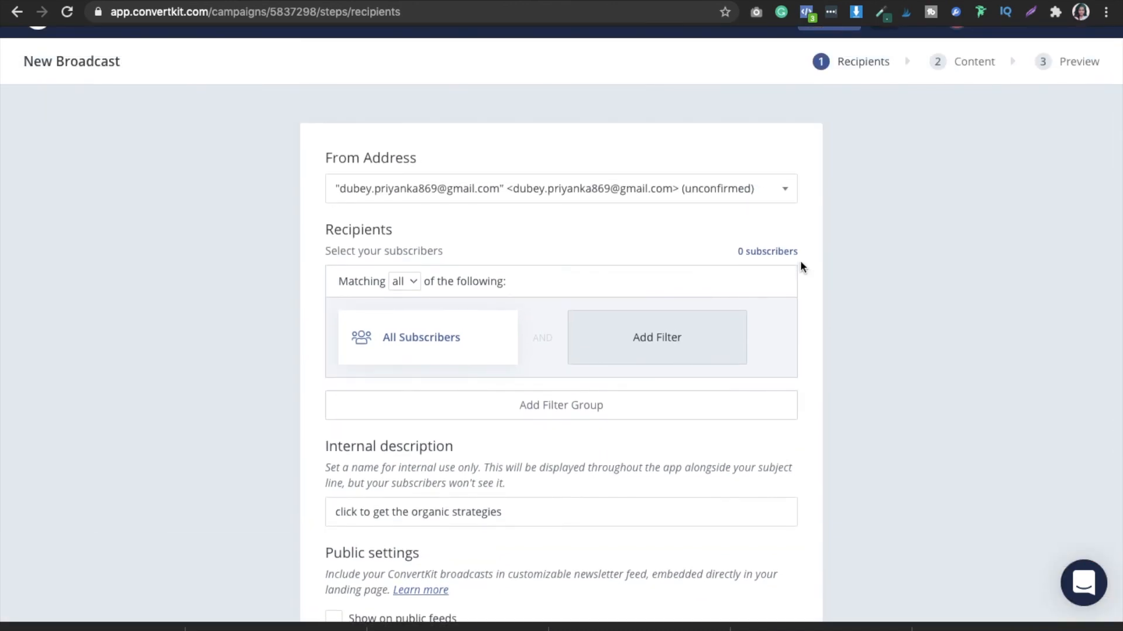
{"action": "scroll", "coordinate": [802, 267], "scroll_direction": "down", "scroll_amount": 2}
{"action": "scroll", "coordinate": [800, 267], "scroll_direction": "down", "scroll_amount": 5}
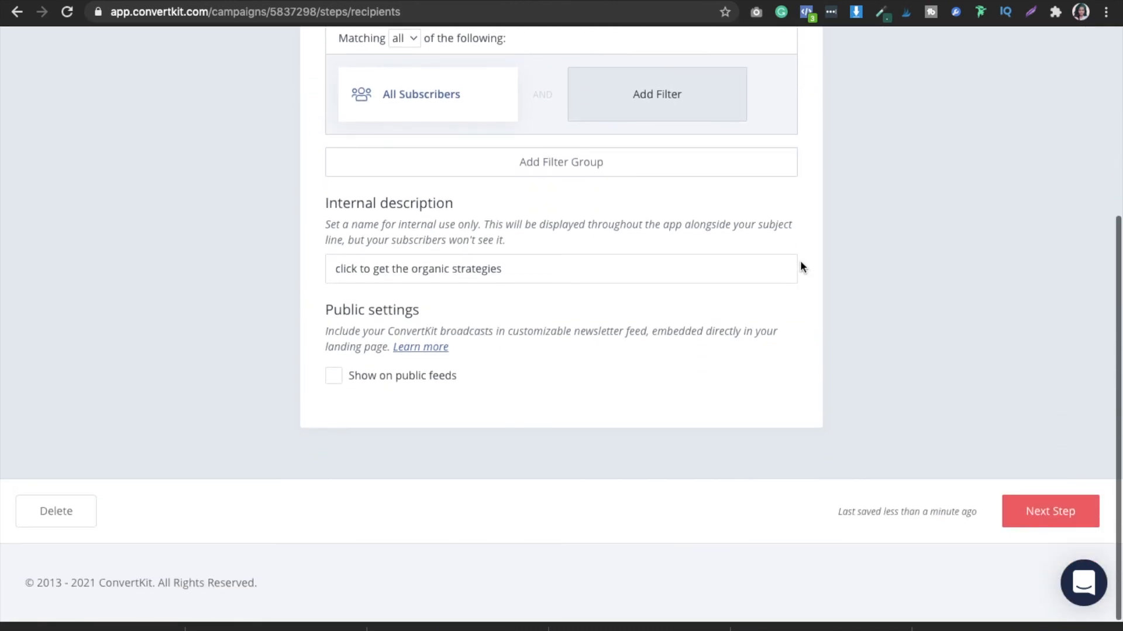
{"action": "left_click", "coordinate": [1050, 504]}
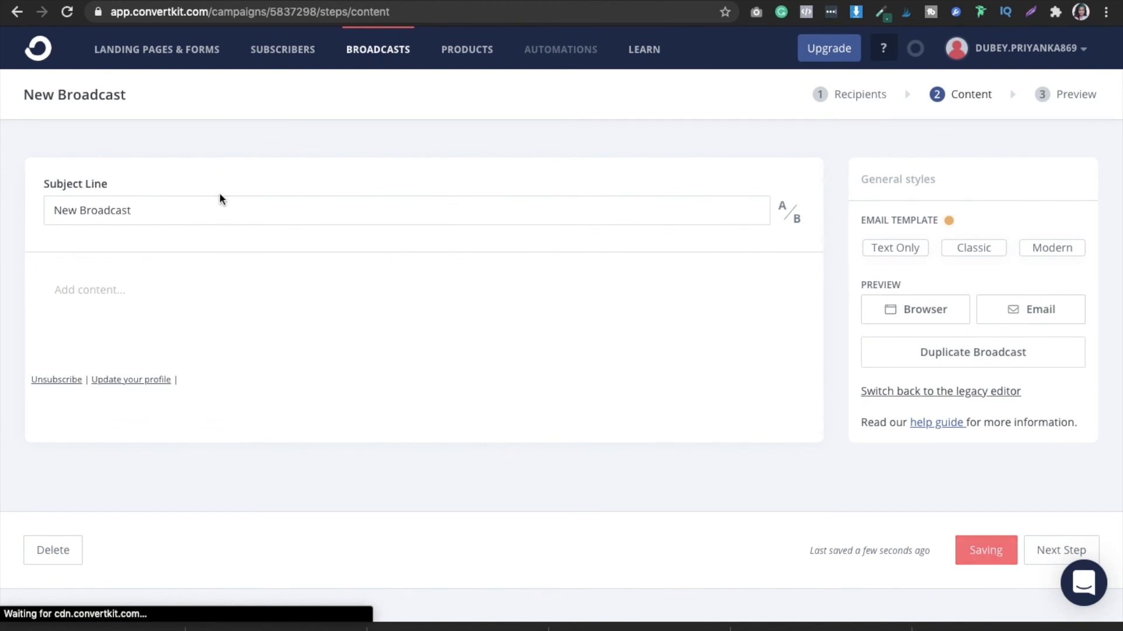
- Replace the broadcast's subject line with "open now to receive your gift..."
{"action": "left_click_drag", "start_coordinate": [133, 210], "coordinate": [50, 208]}
{"action": "key", "text": "BackSpace"}
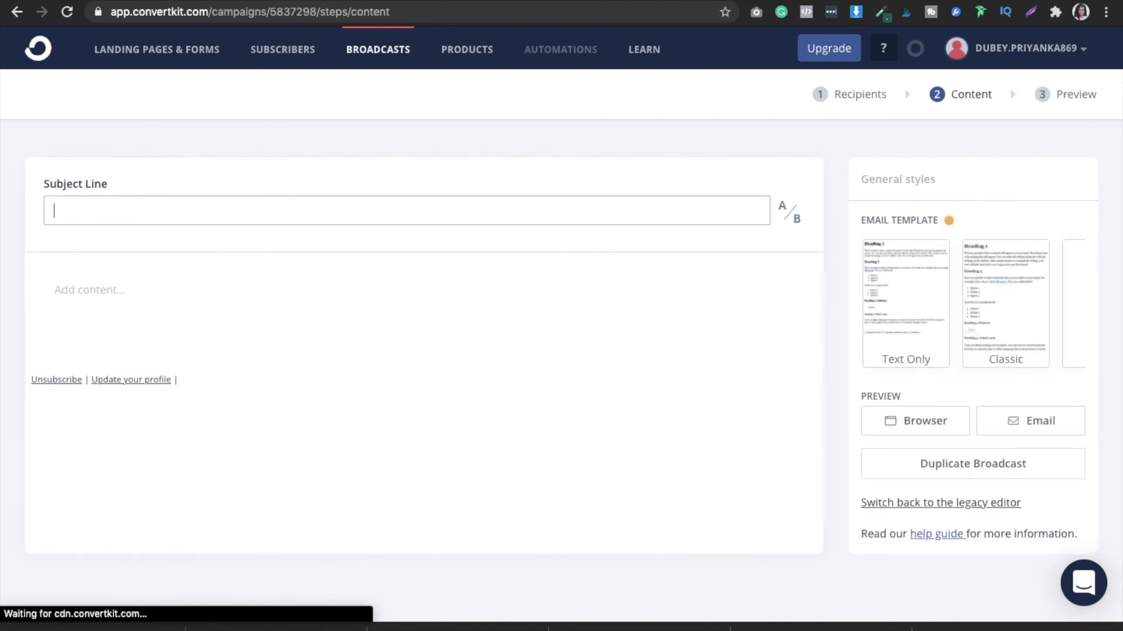
{"action": "type", "text": "open now t"}
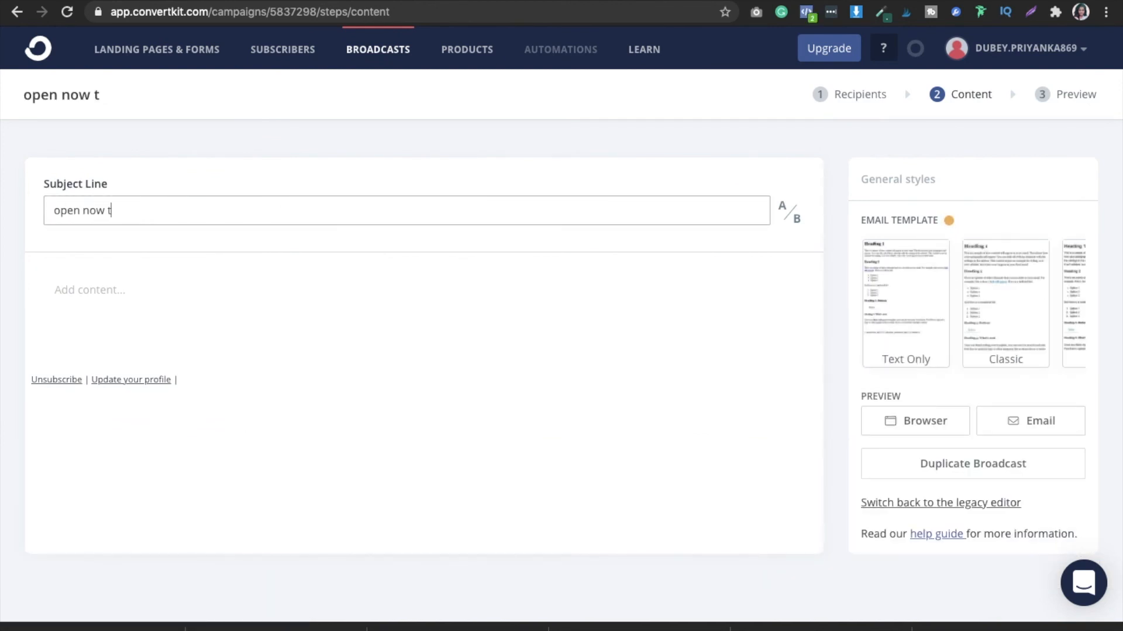
{"action": "type", "text": "o receive "}
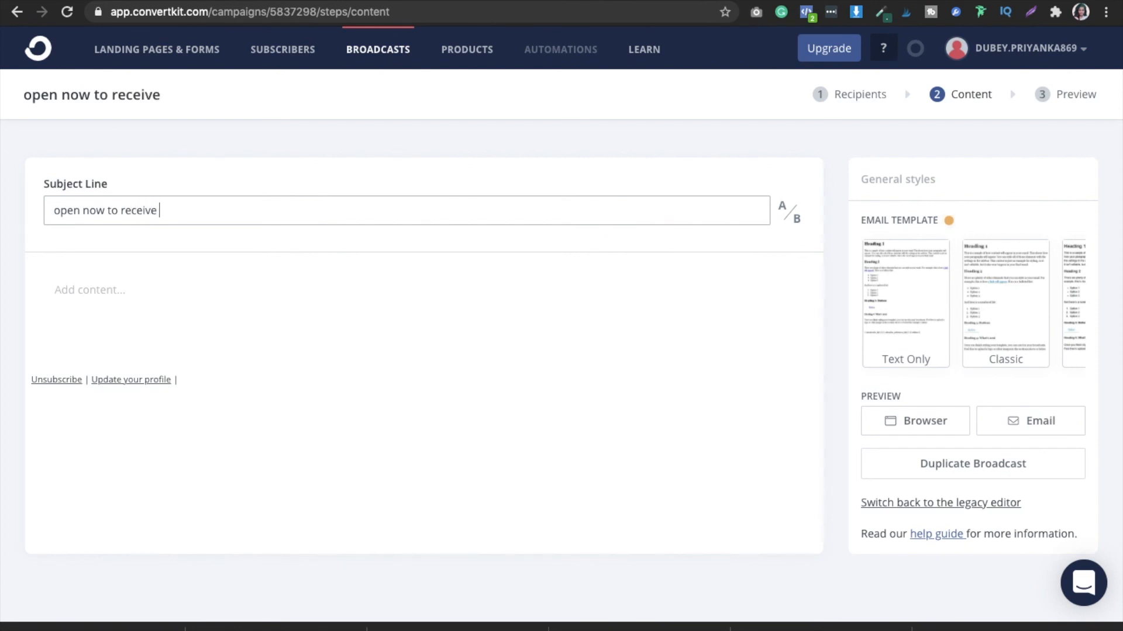
{"action": "type", "text": "your gift..."}
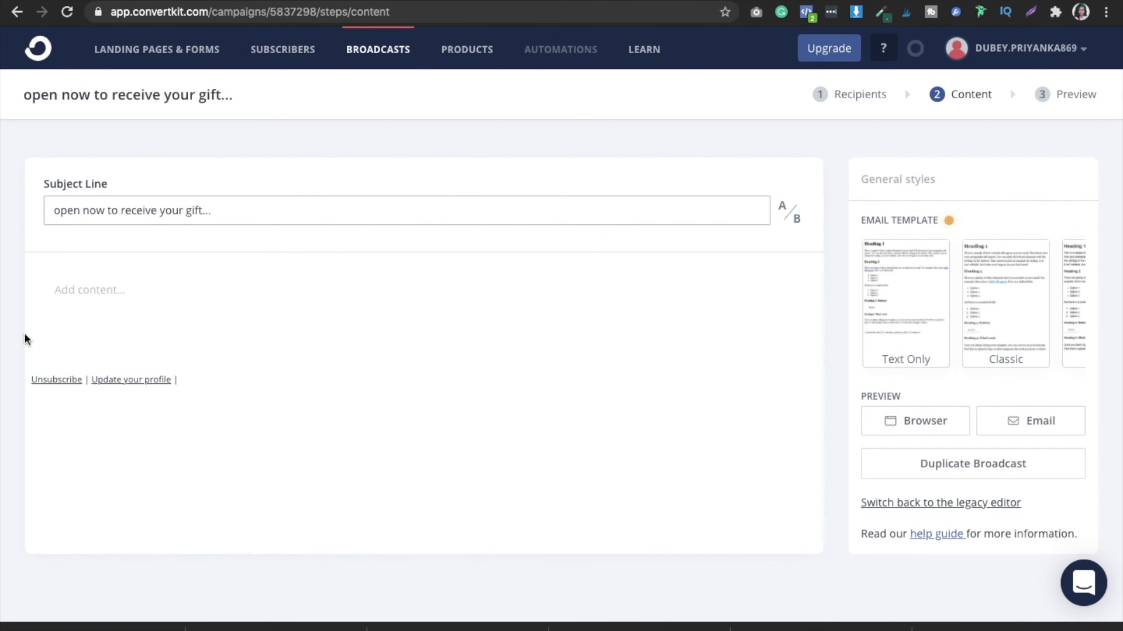
- Begin the email body with the greeting "Hey!", without a recipient name, and leave a blank line below it
{"action": "left_click", "coordinate": [101, 306]}
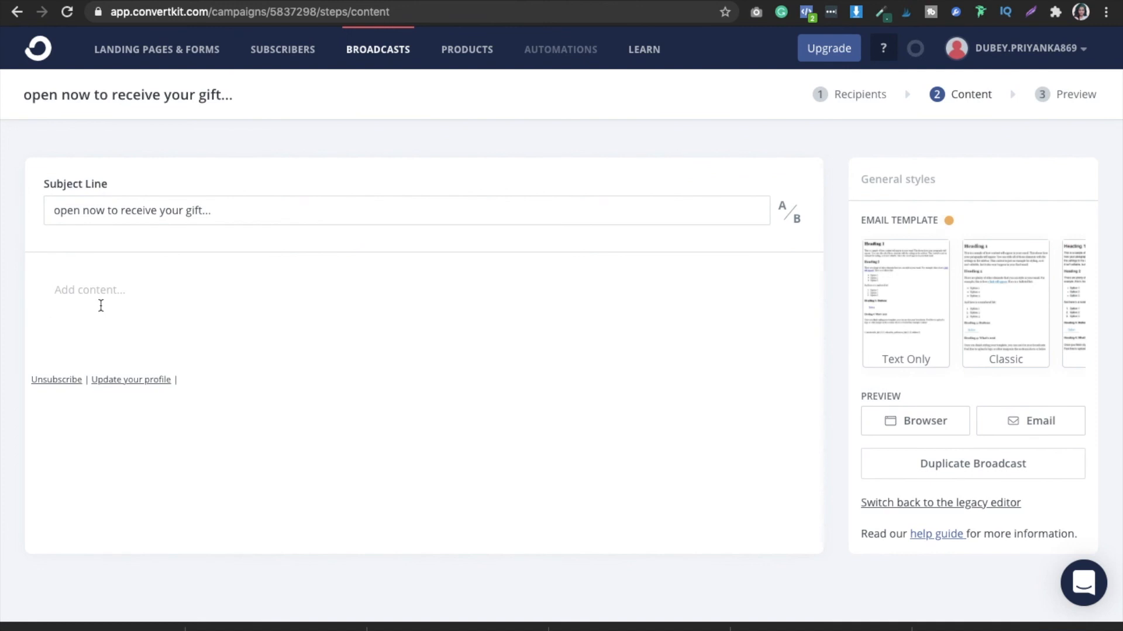
{"action": "type", "text": "Hey P"}
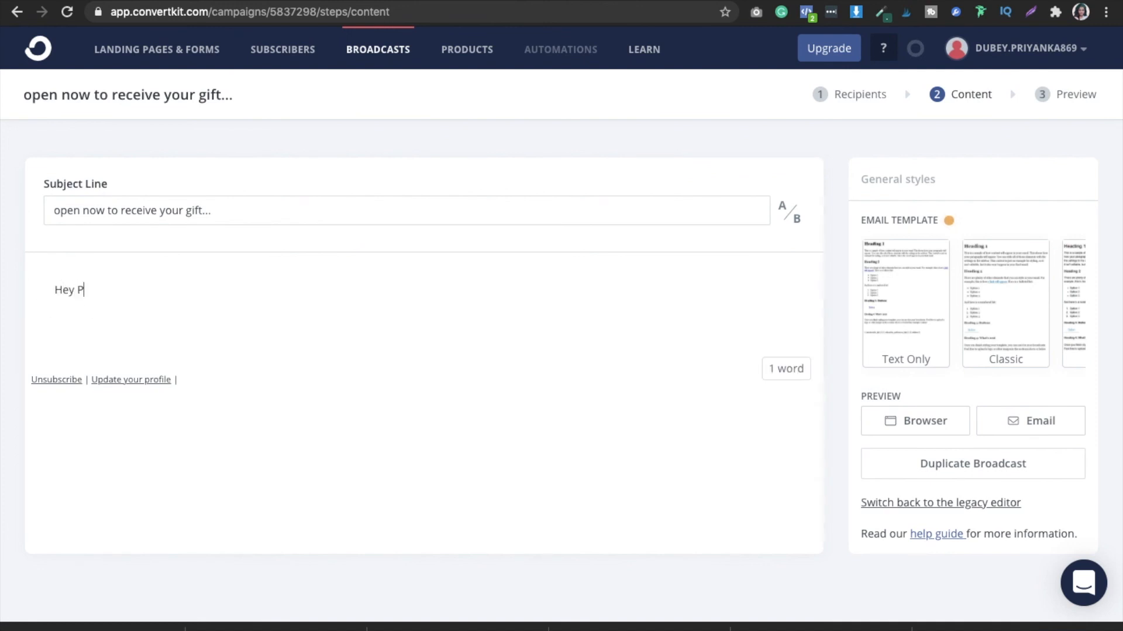
{"action": "type", "text": "riyanka,"}
{"action": "key", "text": "Return"}
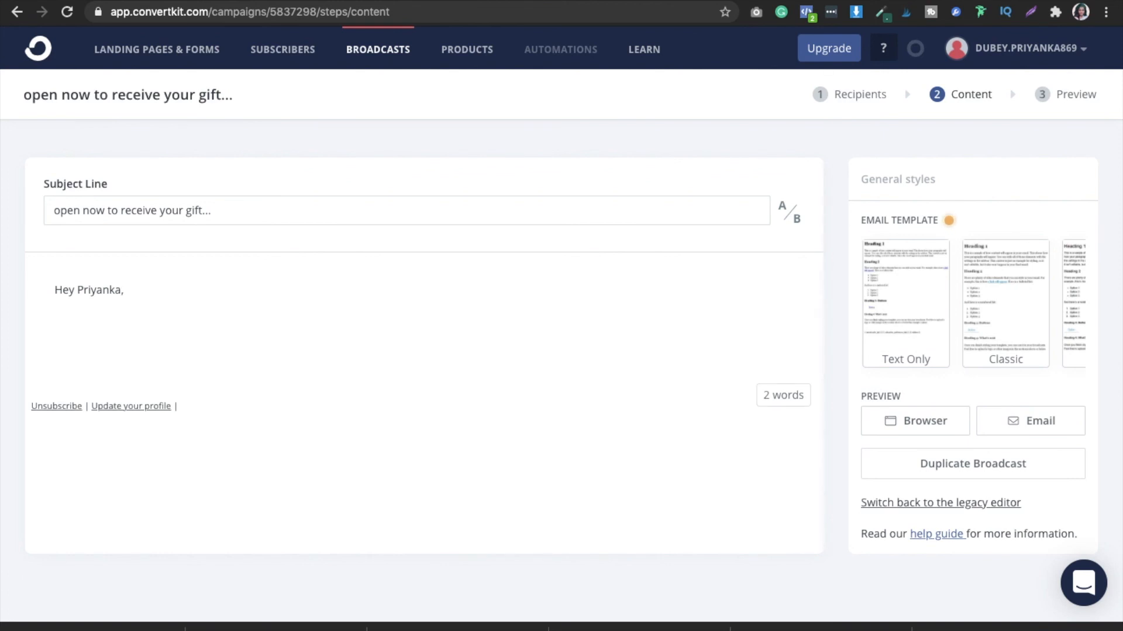
{"action": "key", "text": "BackSpace"}
{"action": "key", "text": "BackSpace"}
{"action": "key", "text": "BackSpace"}
{"action": "key", "text": "BackSpace"}
{"action": "key", "text": "BackSpace"}
{"action": "key", "text": "BackSpace"}
{"action": "key", "text": "BackSpace"}
{"action": "key", "text": "BackSpace"}
{"action": "key", "text": "BackSpace"}
{"action": "key", "text": "BackSpace"}
{"action": "key", "text": "BackSpace"}
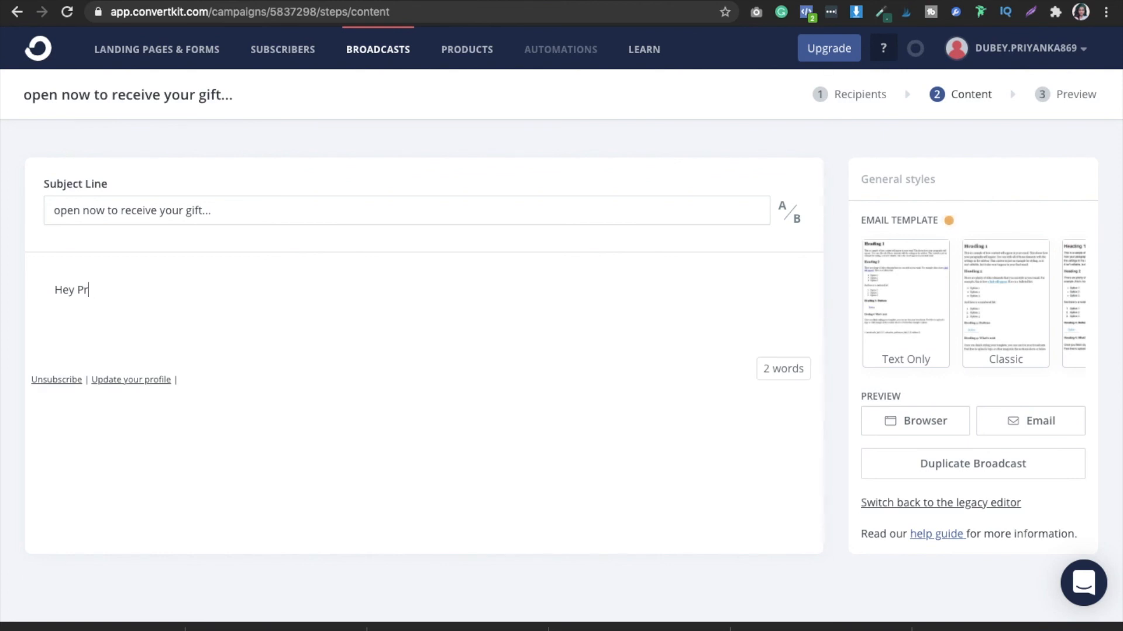
{"action": "type", "text": "!"}
{"action": "key", "text": "Return"}
{"action": "key", "text": "Return"}
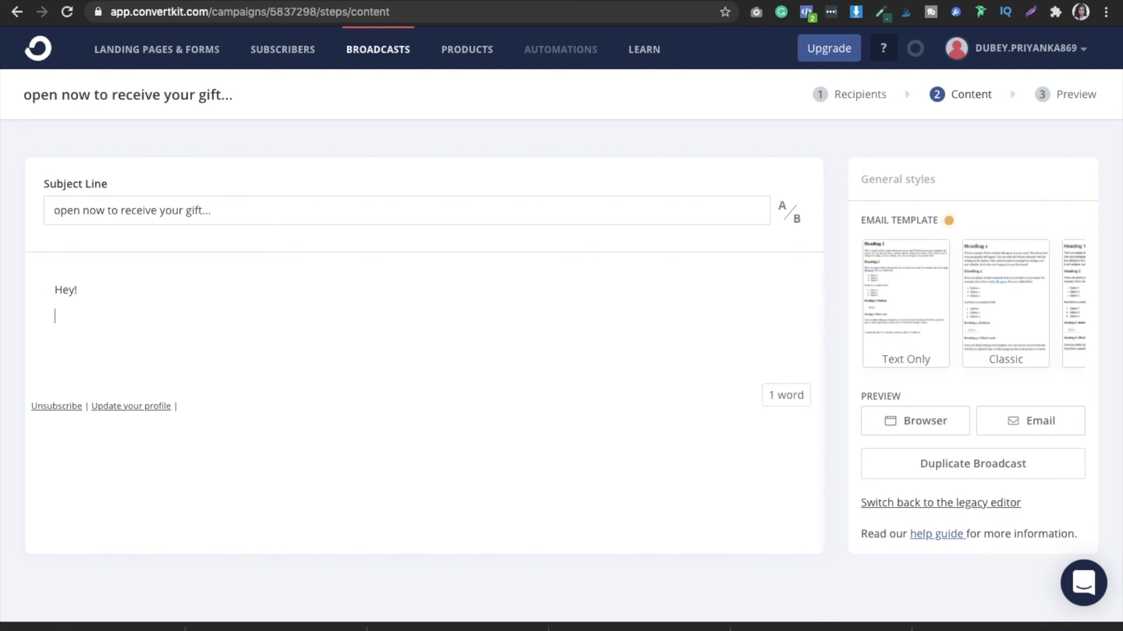
- Add the line "Click here to get the Free gift ---" to the email body below the greeting
{"action": "type", "text": "Cli"}
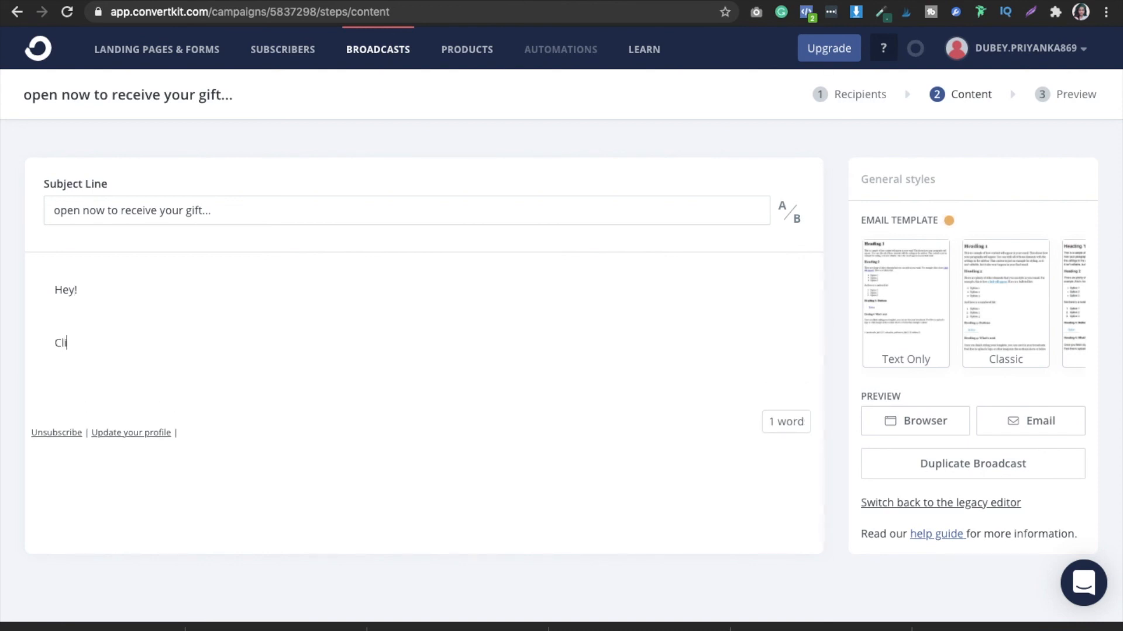
{"action": "type", "text": "ck here to get th"}
{"action": "type", "text": "e FFree E"}
{"action": "key", "text": "BackSpace"}
{"action": "key", "text": "BackSpace"}
{"action": "key", "text": "BackSpace"}
{"action": "key", "text": "BackSpace"}
{"action": "key", "text": "BackSpace"}
{"action": "type", "text": "re"}
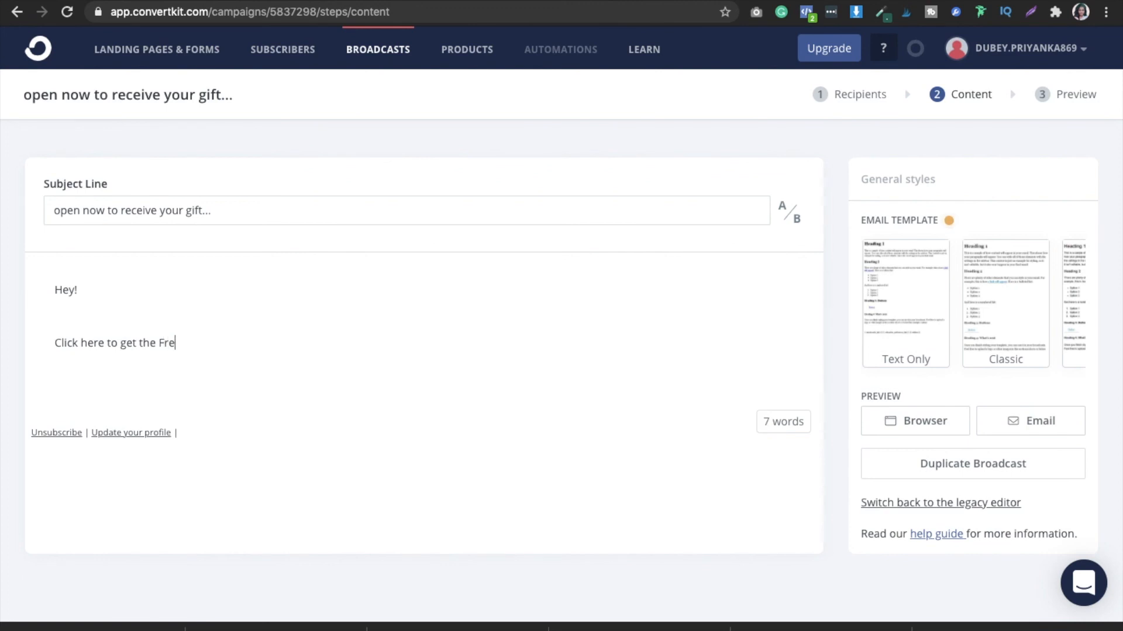
{"action": "type", "text": "e gift ---"}
- Save the broadcast's content and continue to the Preview stage
{"action": "scroll", "coordinate": [814, 489], "scroll_direction": "down", "scroll_amount": 3}
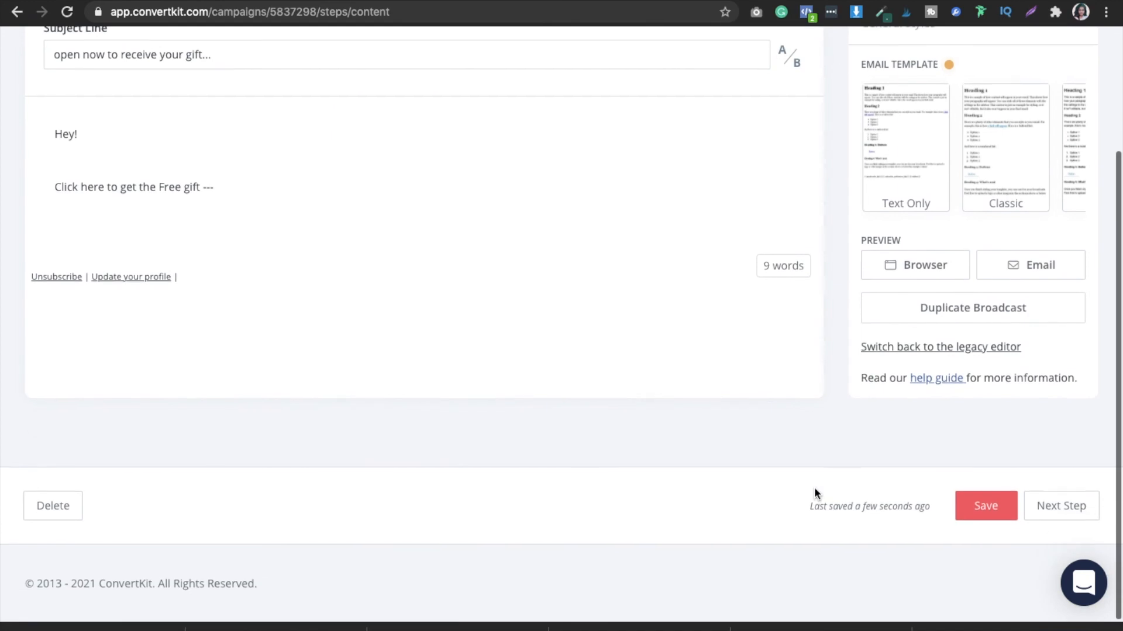
{"action": "scroll", "coordinate": [856, 435], "scroll_direction": "up", "scroll_amount": 3}
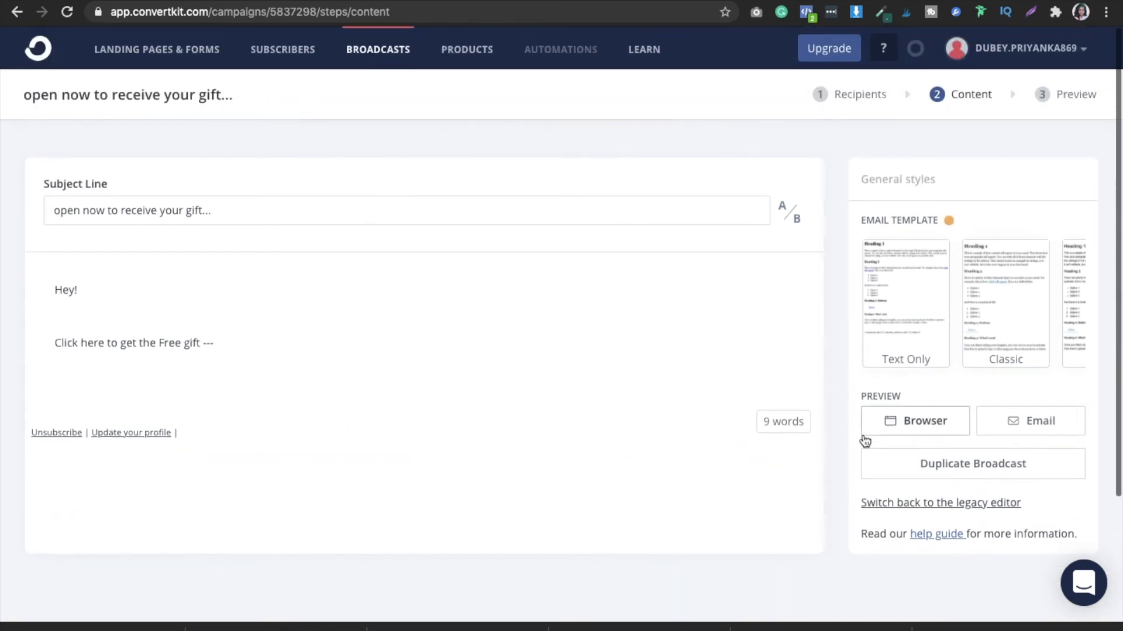
{"action": "scroll", "coordinate": [863, 440], "scroll_direction": "down", "scroll_amount": 3}
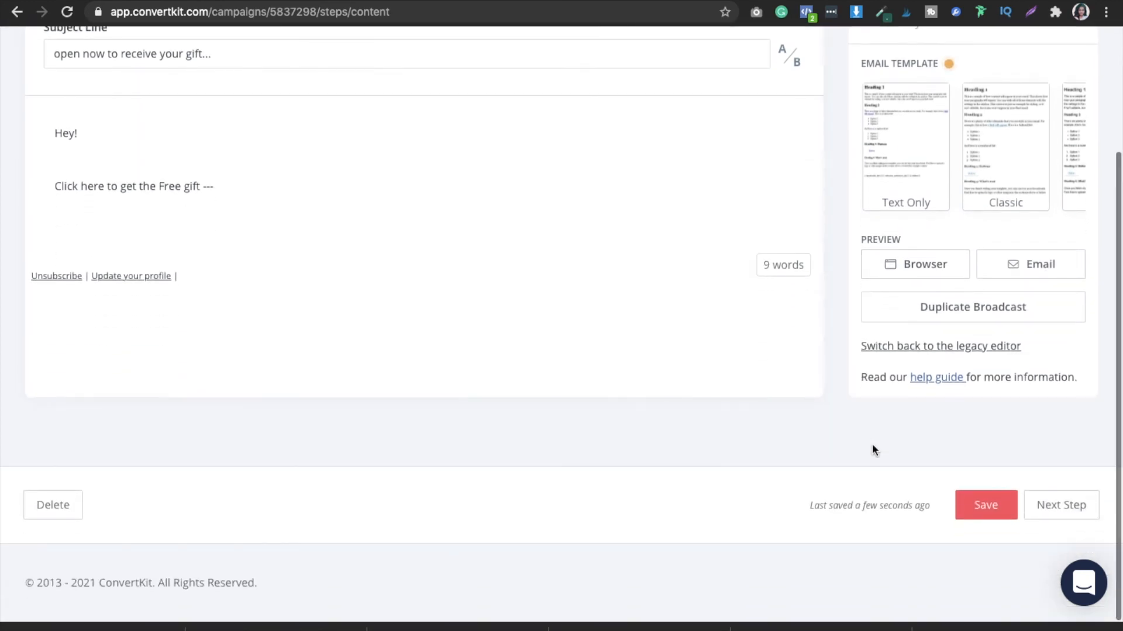
{"action": "left_click", "coordinate": [974, 511]}
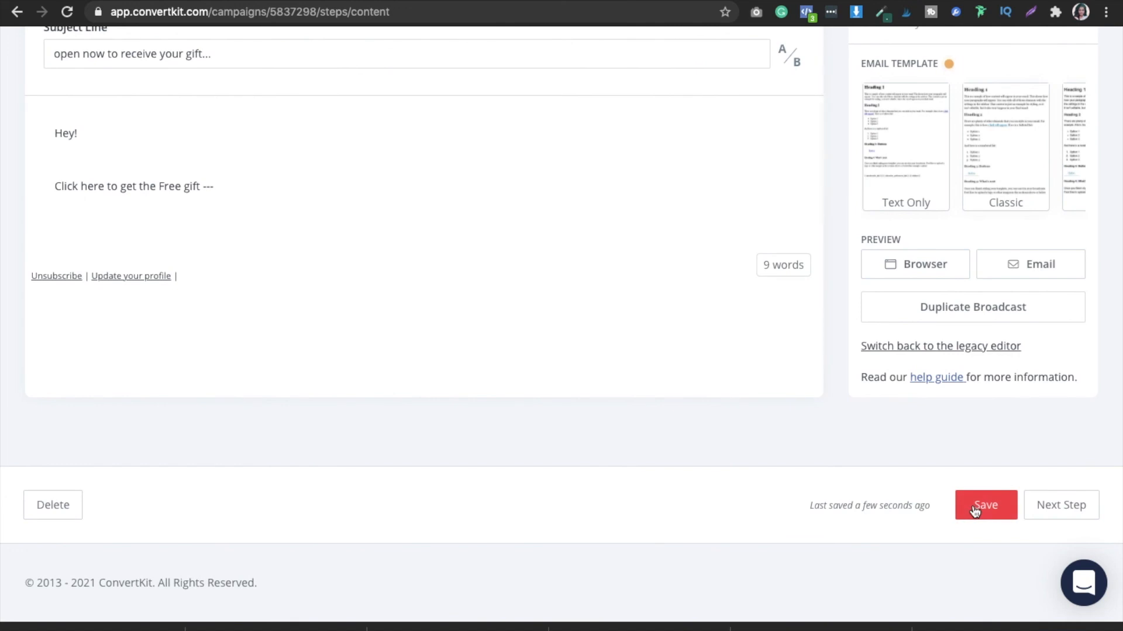
{"action": "left_click", "coordinate": [976, 510]}
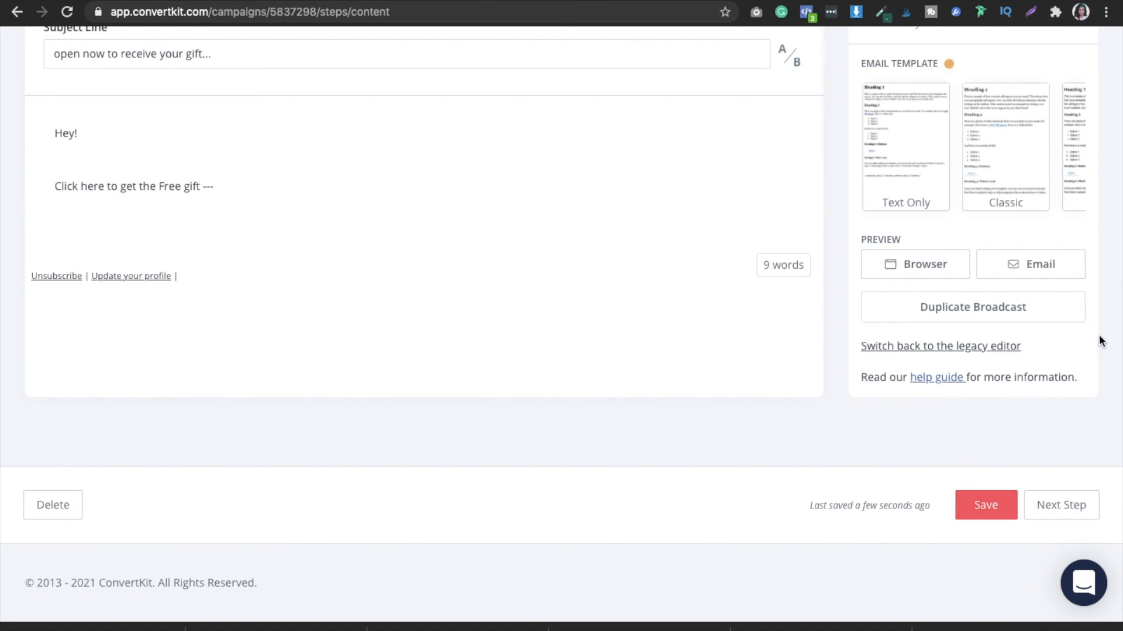
{"action": "scroll", "coordinate": [1099, 336], "scroll_direction": "up", "scroll_amount": 2}
{"action": "left_click", "coordinate": [1048, 595]}
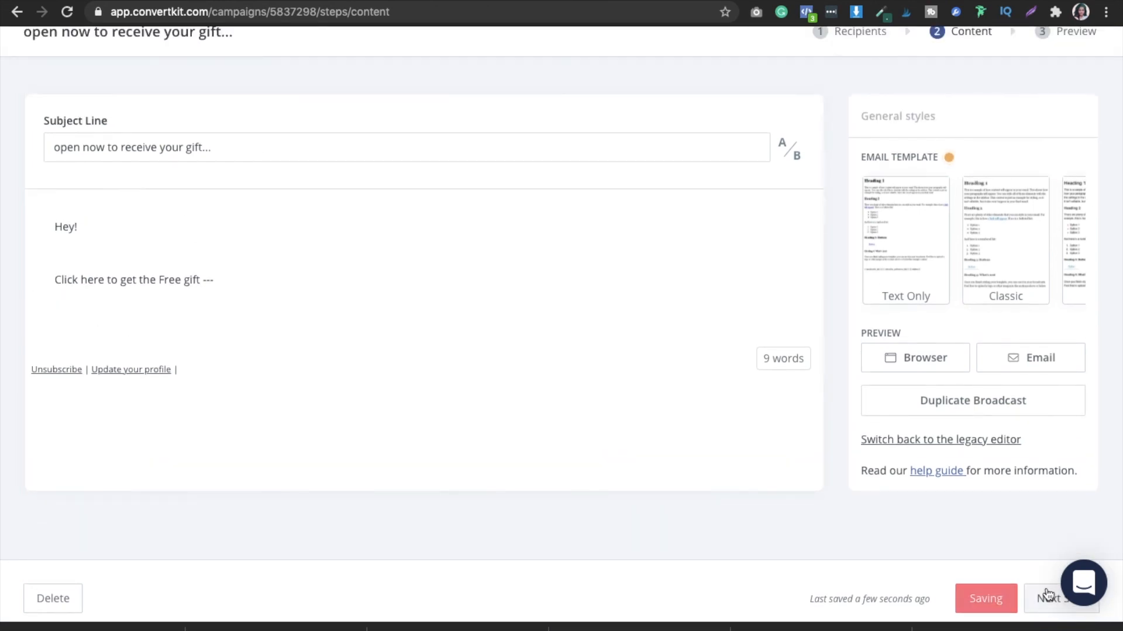